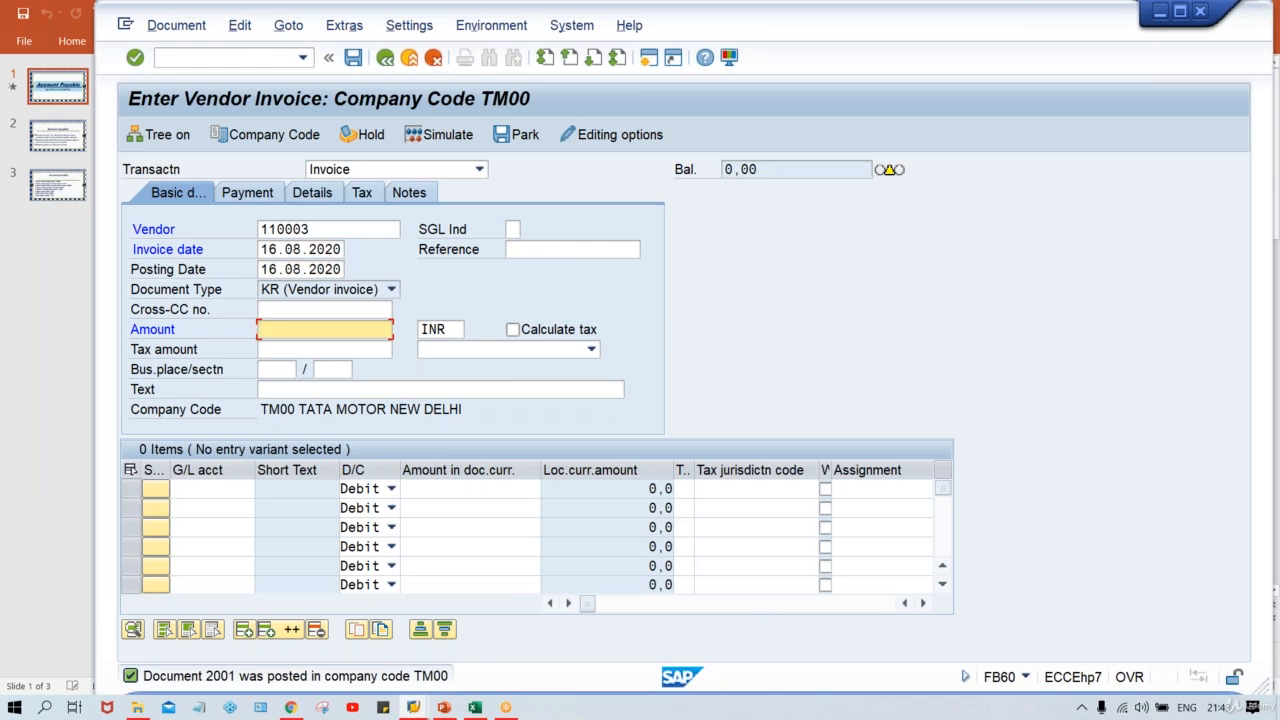
Set the vendor invoice's amount to 1100 INR
type("1000")
key("BackSpace")
key("BackSpace")
key("BackSpace")
key("BackSpace")
type("1100")
Add a debit line item of 1100 on G/L account 4000 and post the invoice
key("ctrl+Tab")
key("Tab")
type("4")
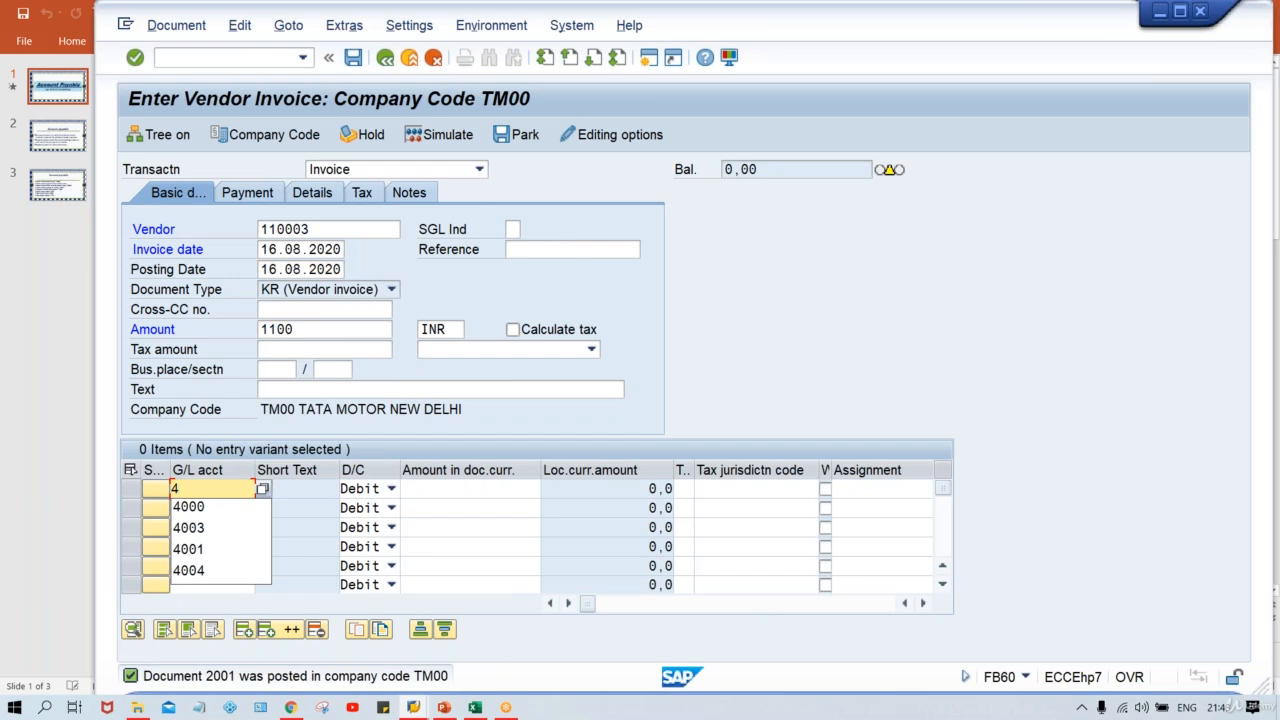
key("Down")
key("Tab")
key("Tab")
type("110")
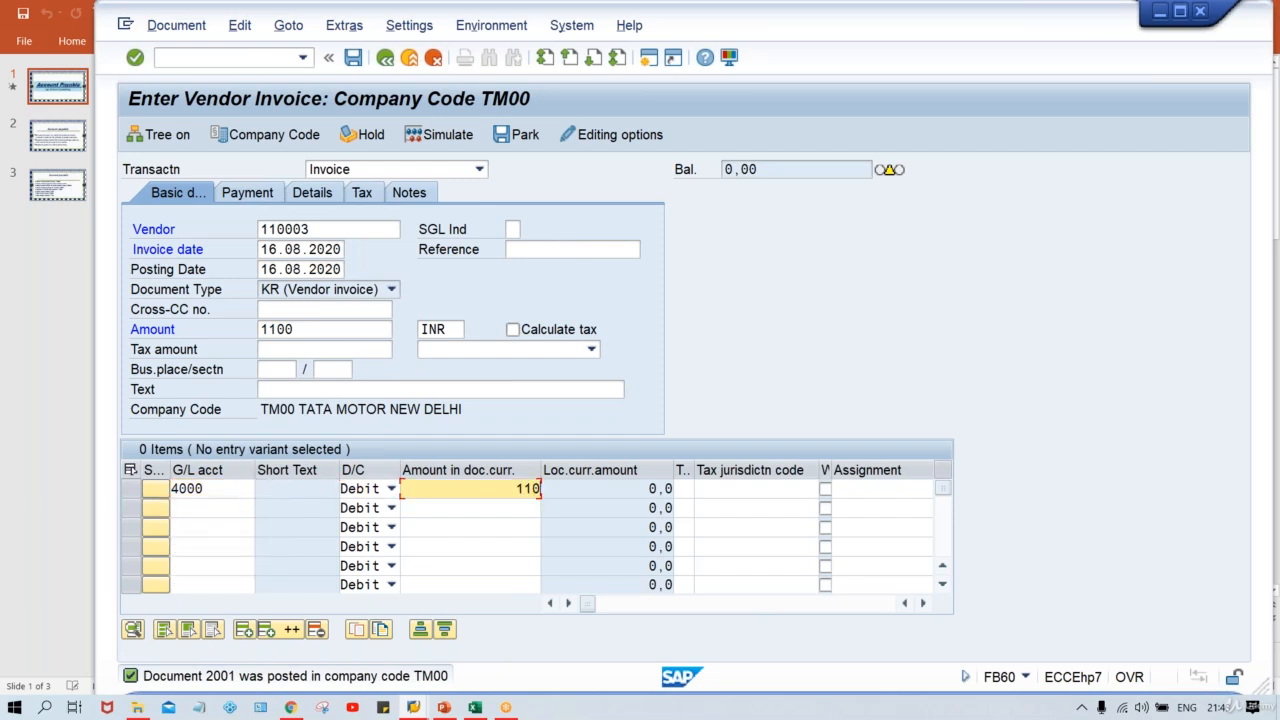
type("0")
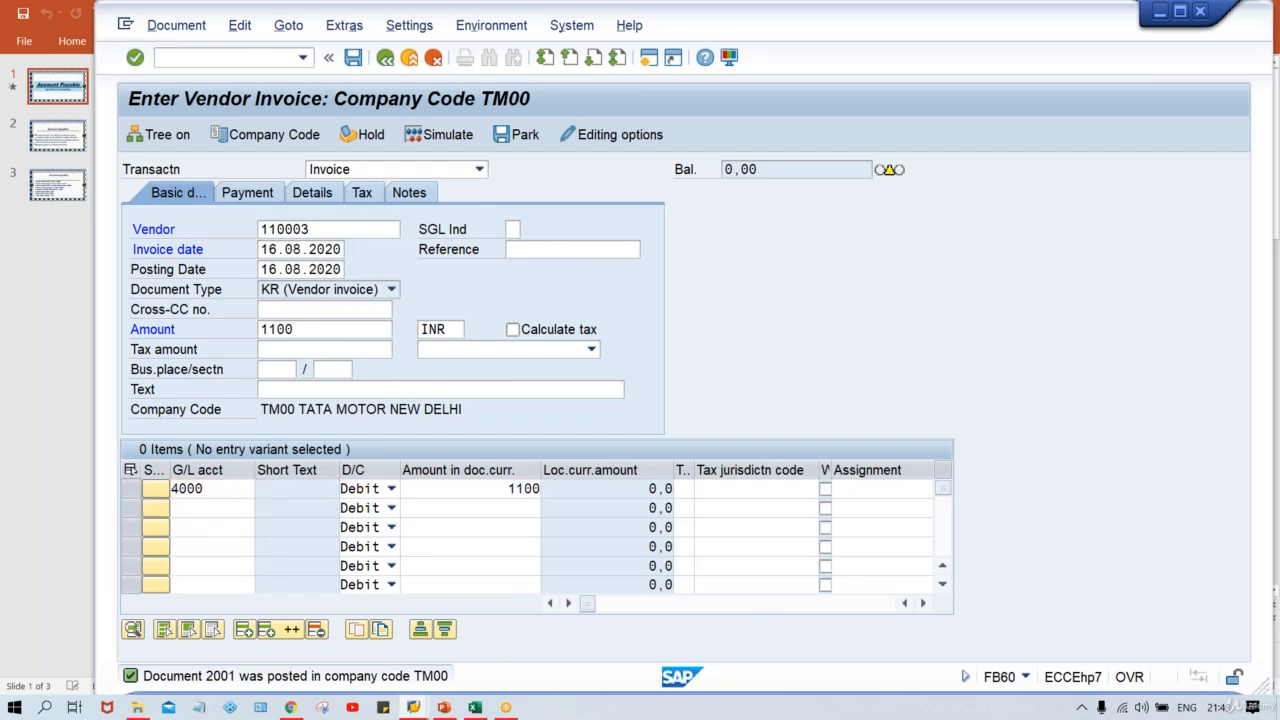
key("ctrl+s")
Fill in the next invoice's header with the same vendor, invoice date 16.08.2020 and an amount of 1200 INR
key("Down")
key("Return")
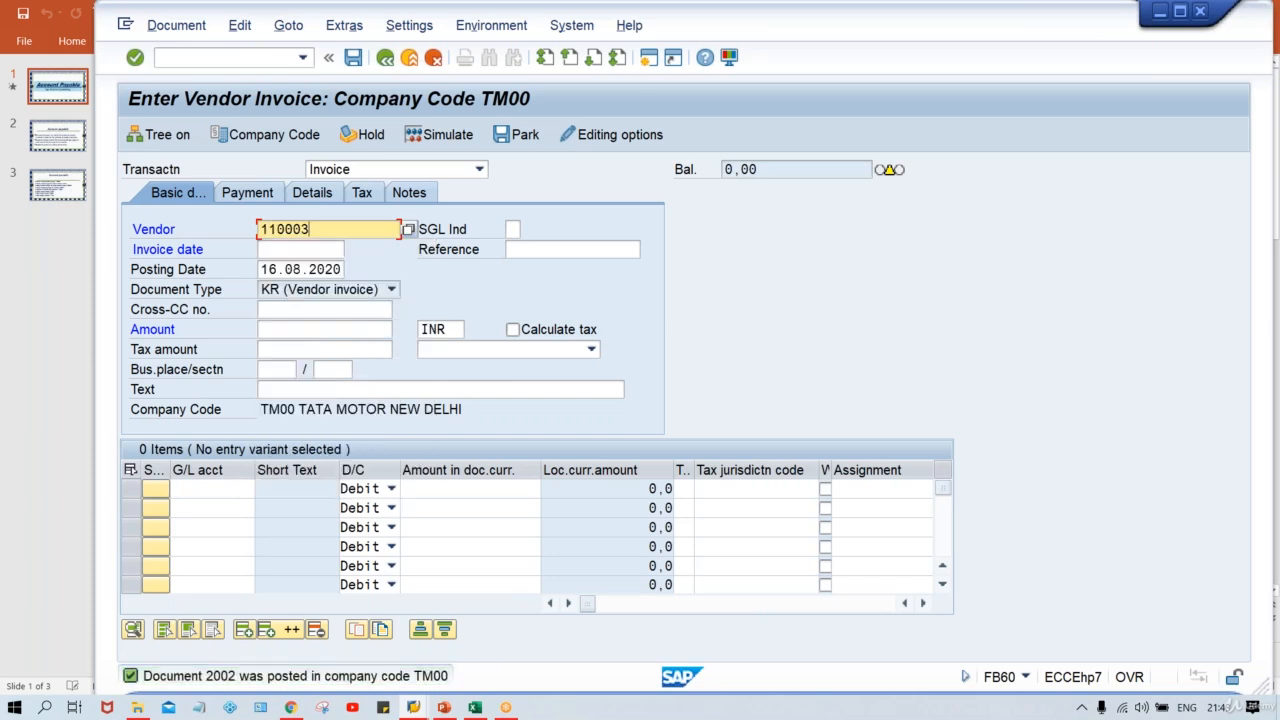
key("Tab")
key("Tab")
key("Down")
key("Return")
key("ctrl+Tab")
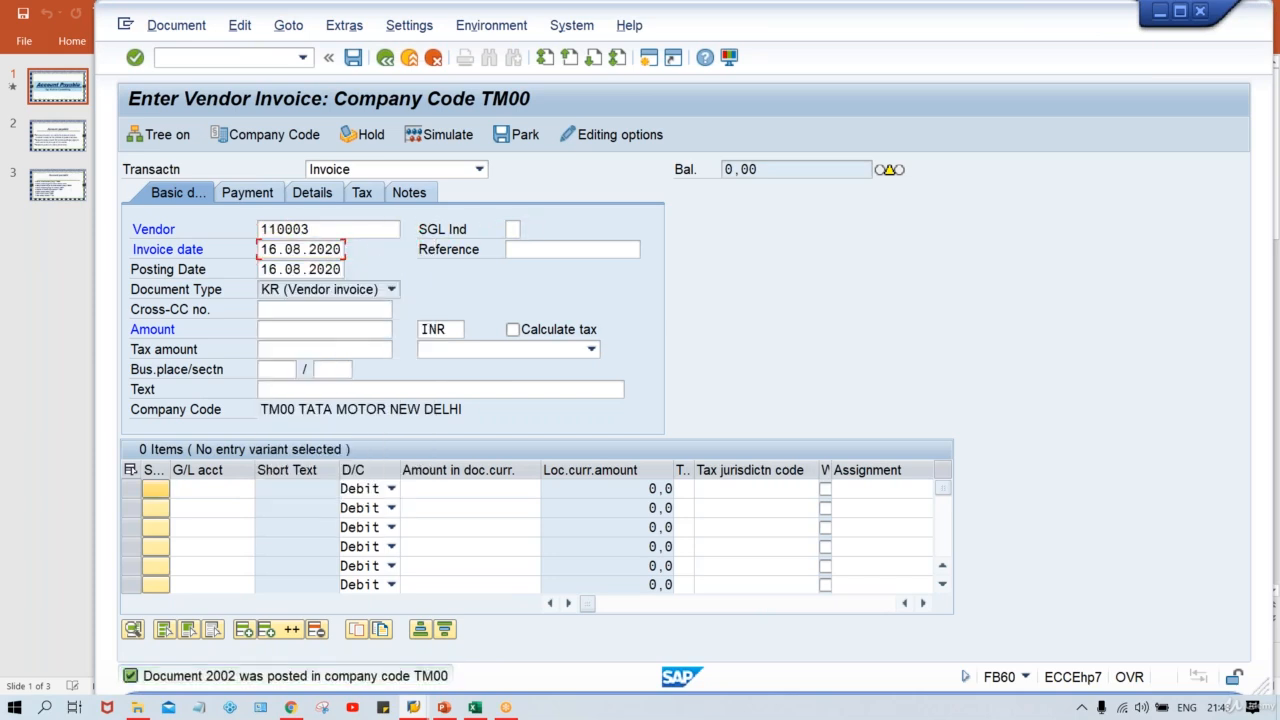
left_click(306, 332)
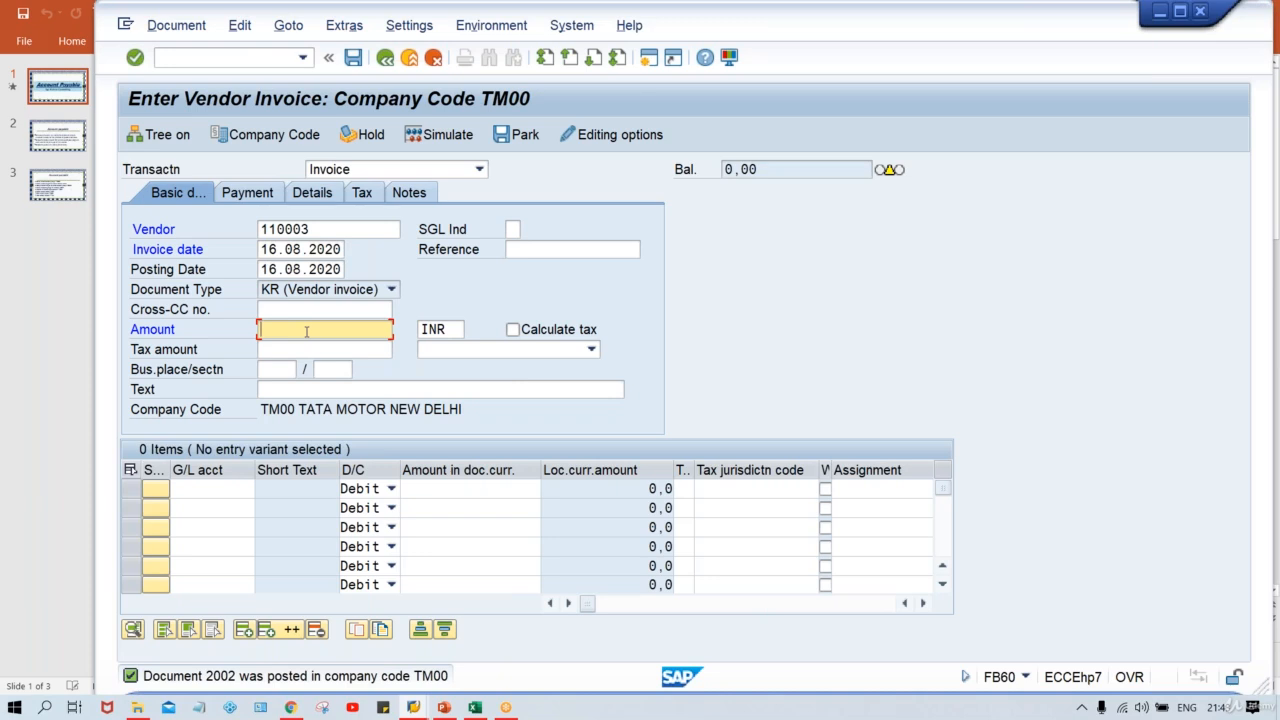
type("1200")
Add a debit line item of 1200 on G/L account 4000 and post the invoice
key("Return")
type("4")
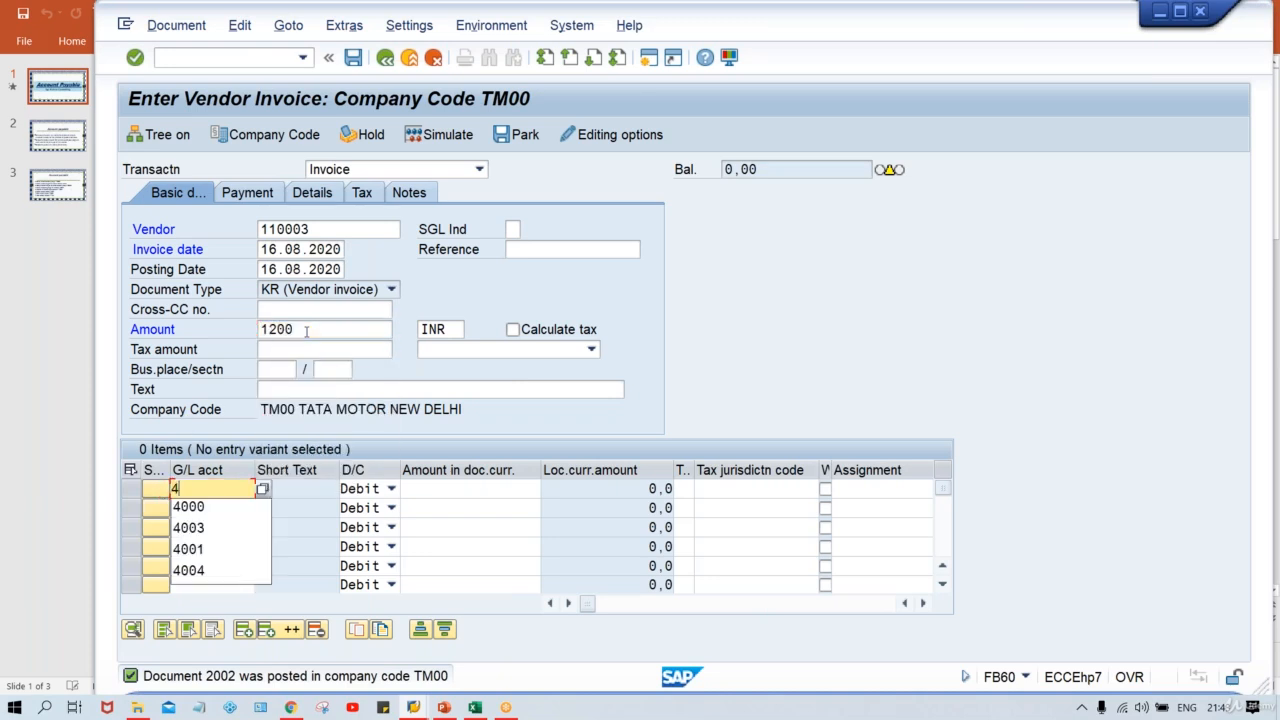
key("Down")
key("Return")
key("Tab")
key("Tab")
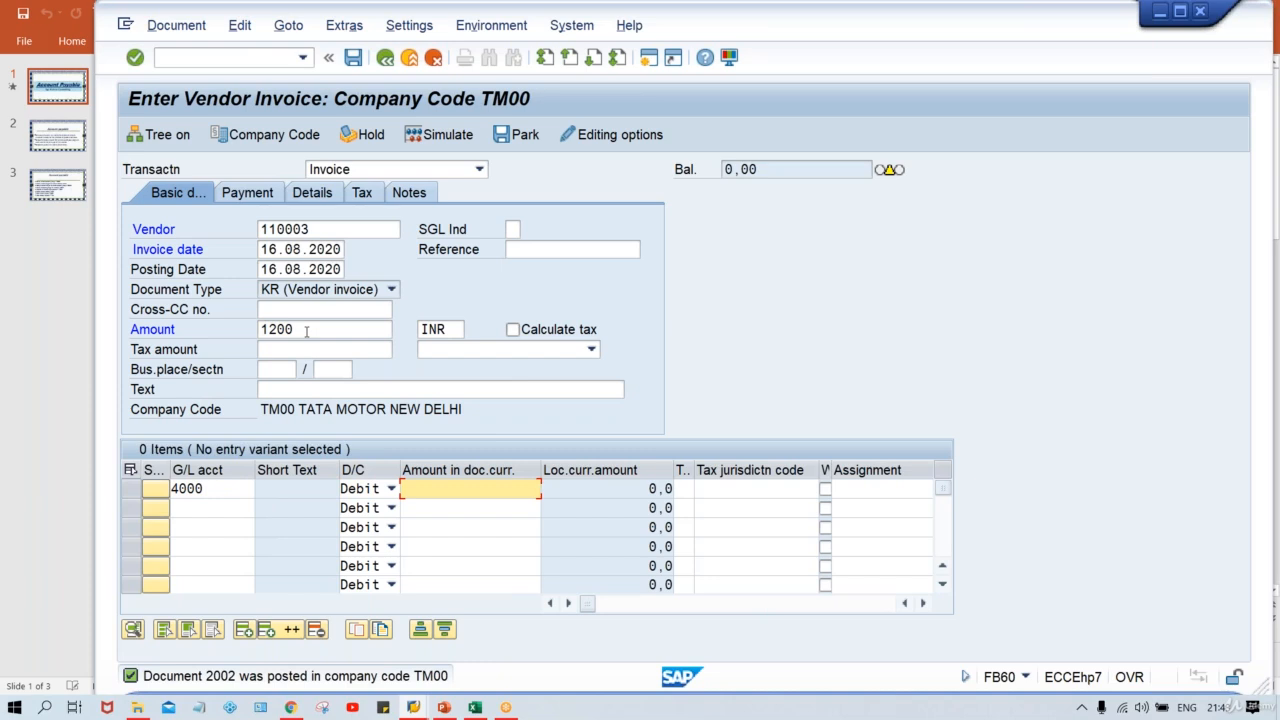
type("1200")
key("ctrl+s")
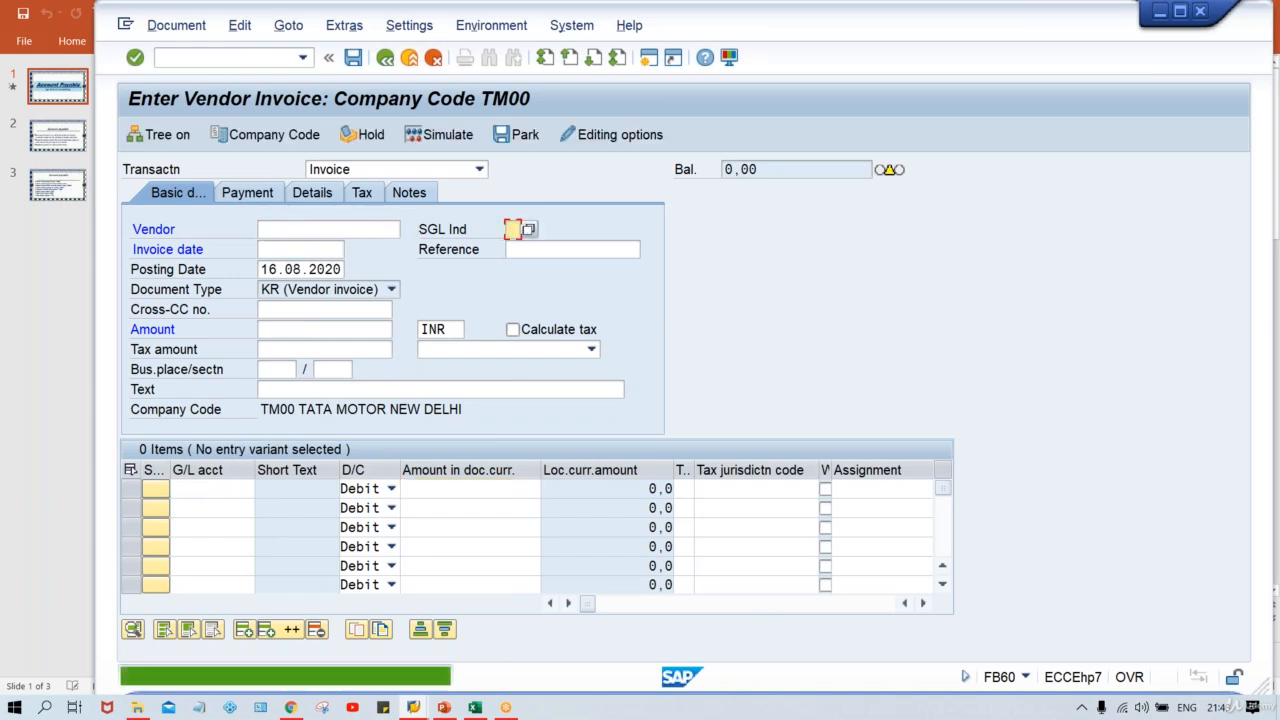
Enter the same vendor and invoice date 16.08.2020 for another invoice
key("shift+Tab")
key("Down")
key("Down")
key("Return")
key("Tab")
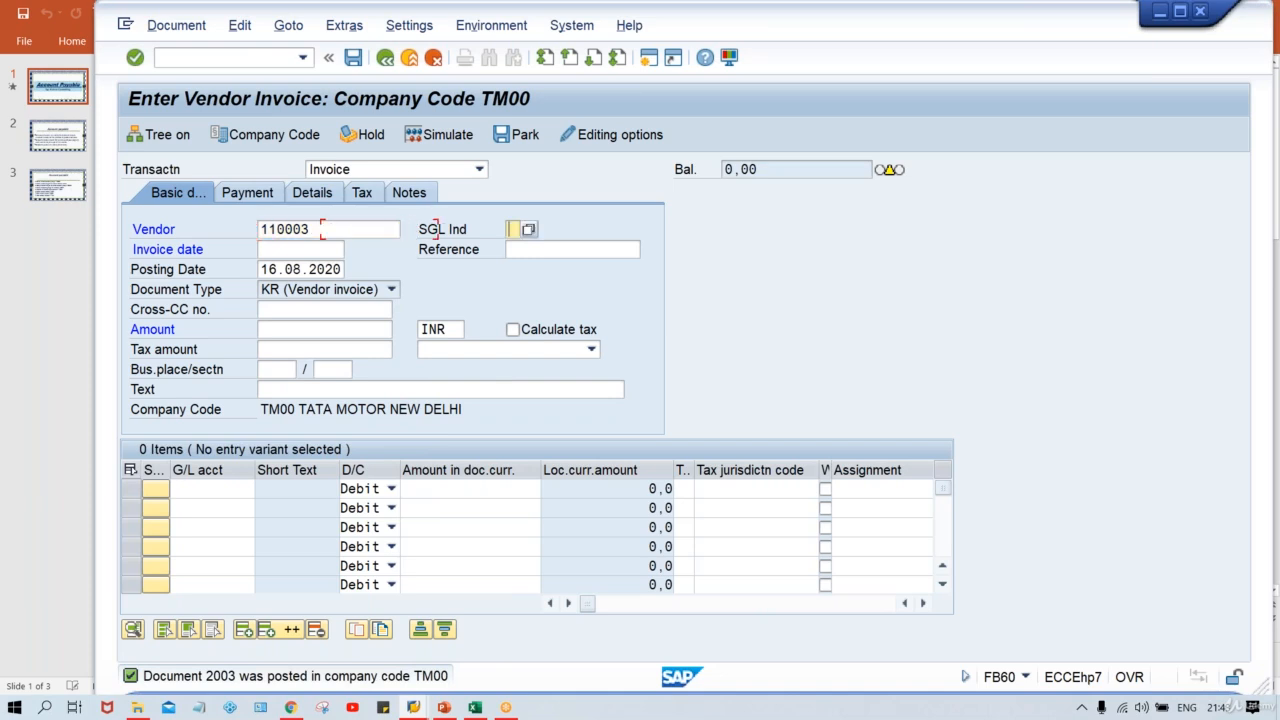
key("Tab")
key("Down")
key("Return")
Add a debit line item on G/L account 4000 with an amount of 3000
key("ctrl+Tab")
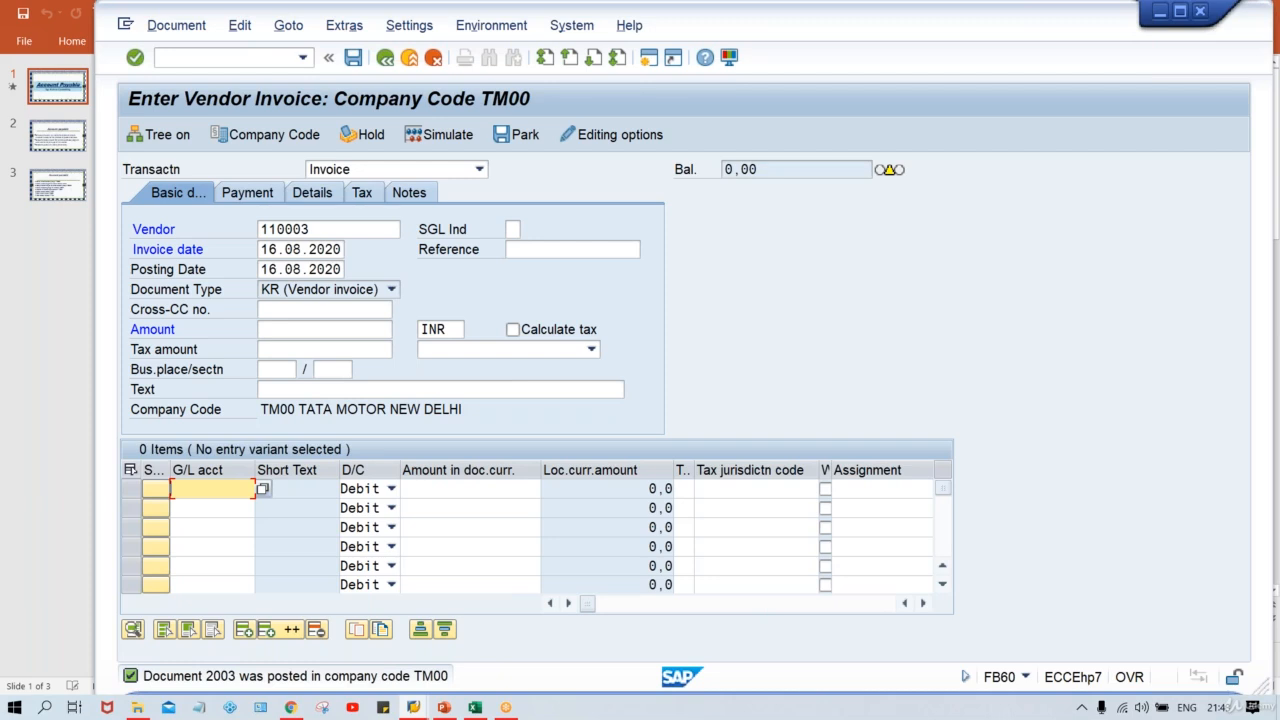
type("4000")
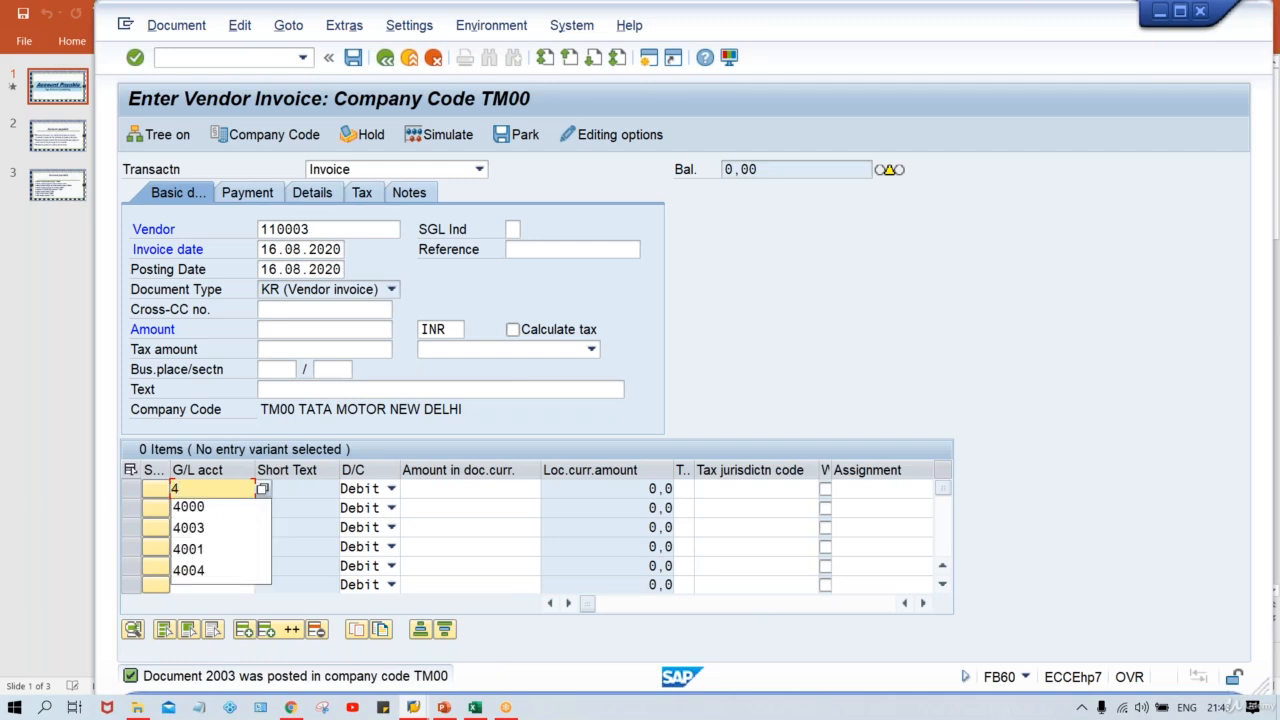
key("Tab")
key("Tab")
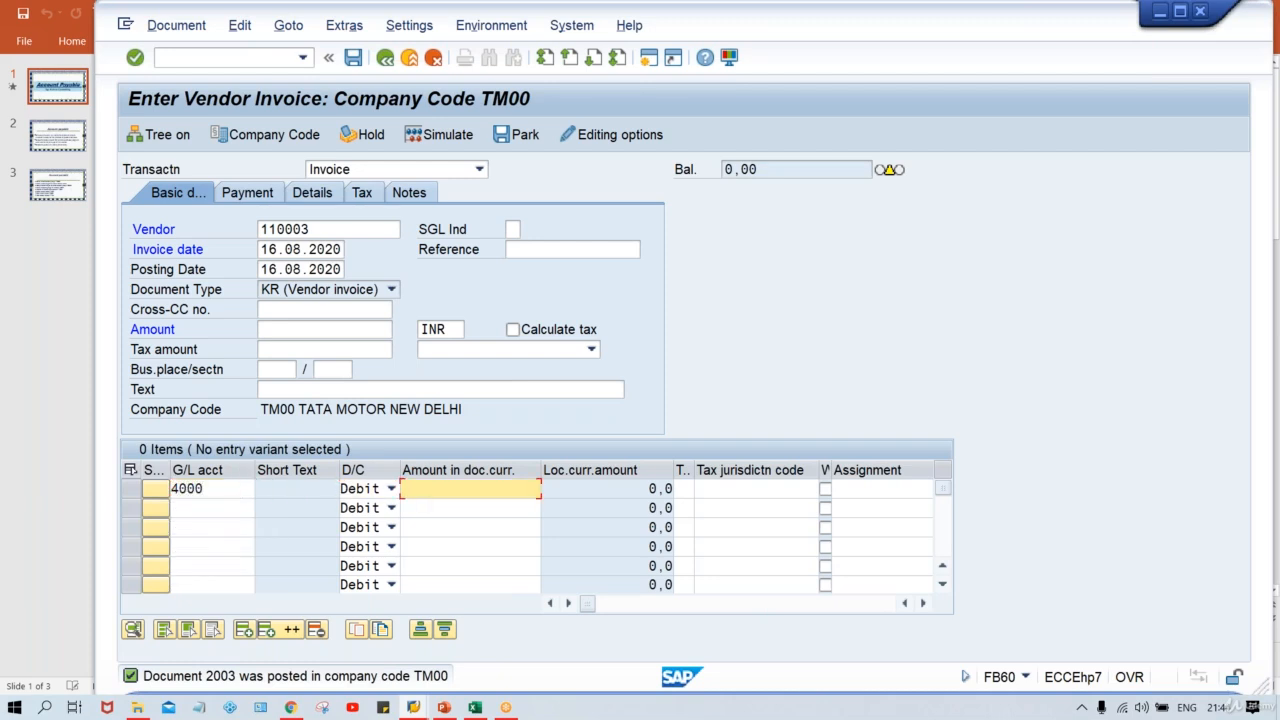
type("3000")
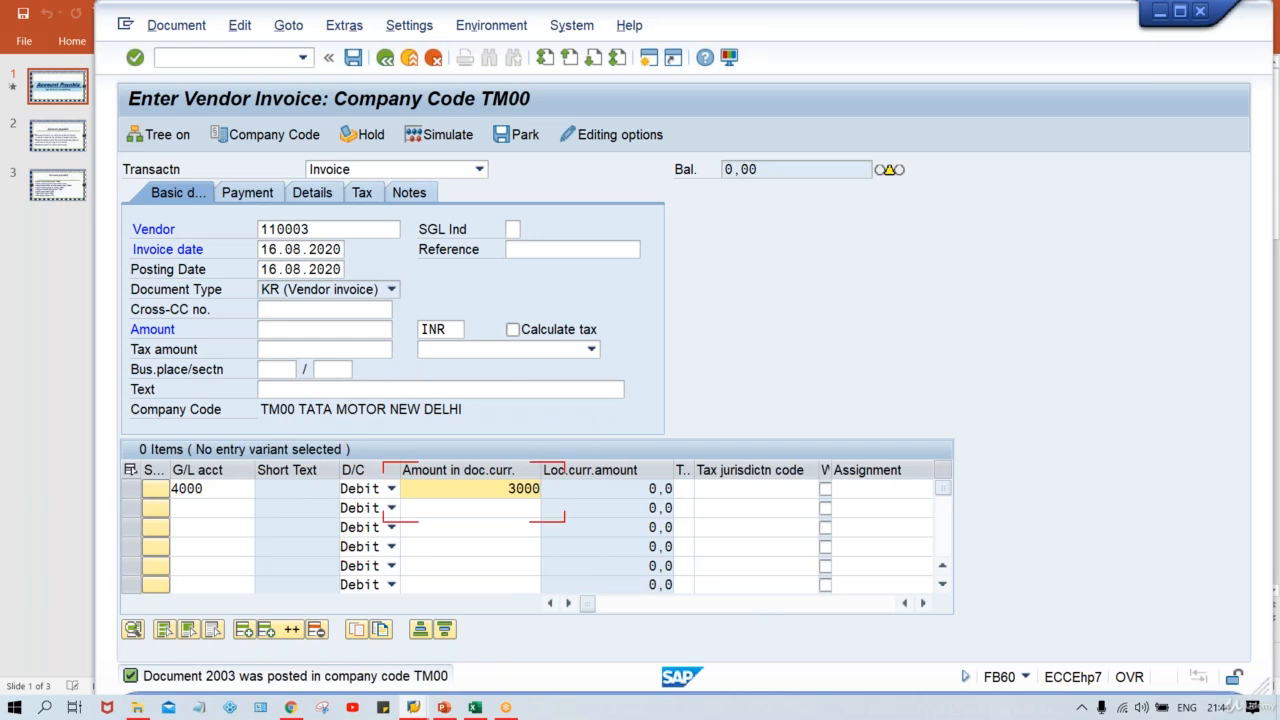
Set the invoice's header amount to 3000 INR and post the invoice
left_click(290, 329)
type("3000")
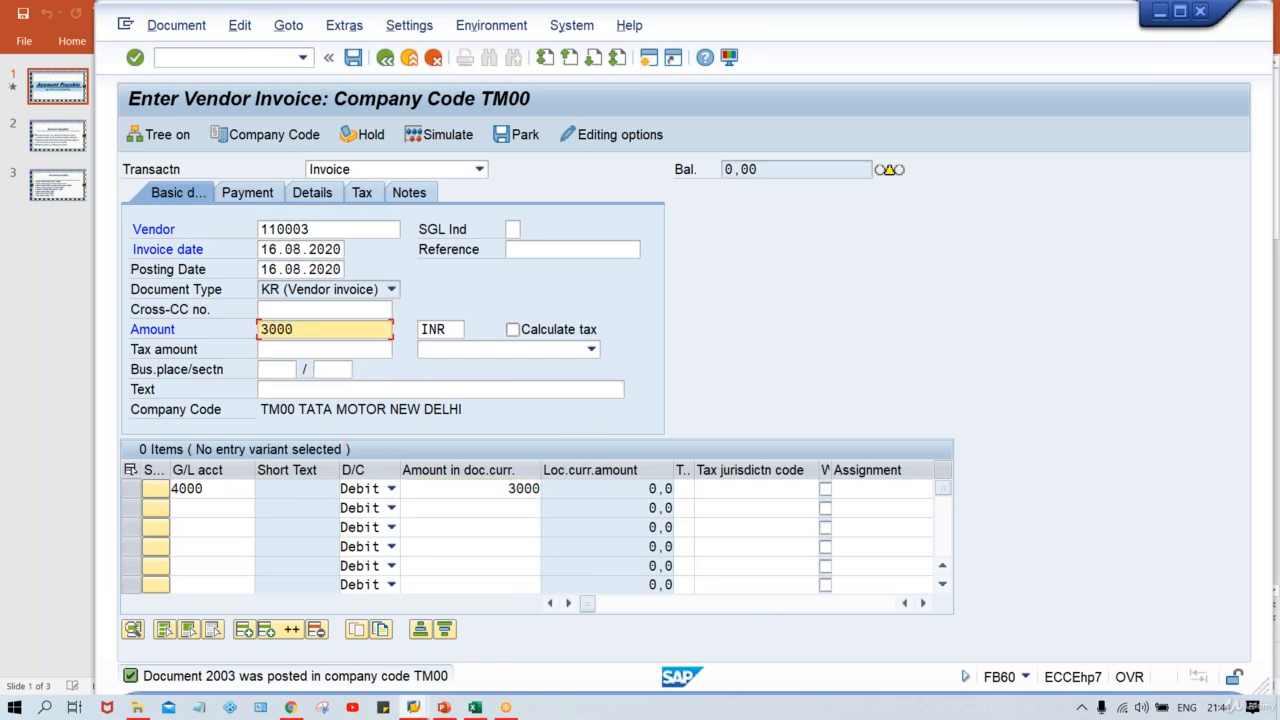
key("ctrl+s")
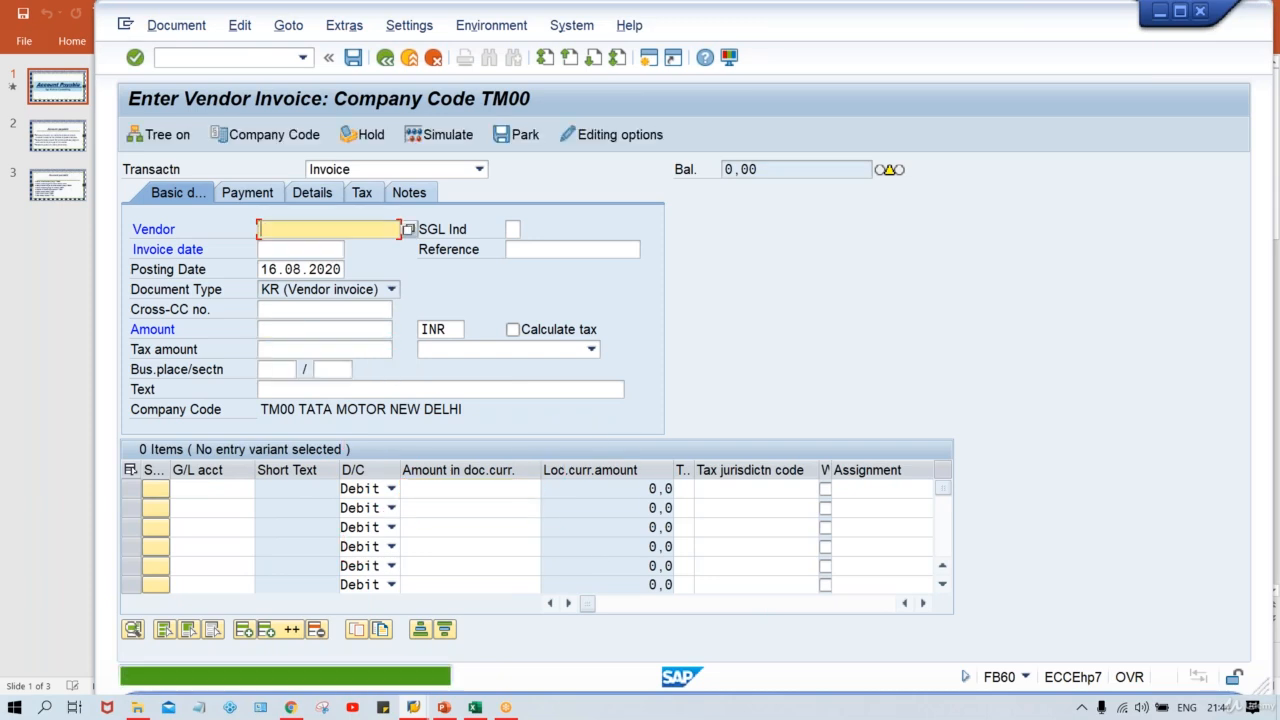
Fill in a further invoice's header with the same vendor, invoice date 16.08.2020 and an amount of 5000 INR
key("Down")
key("Return")
key("Tab")
key("Tab")
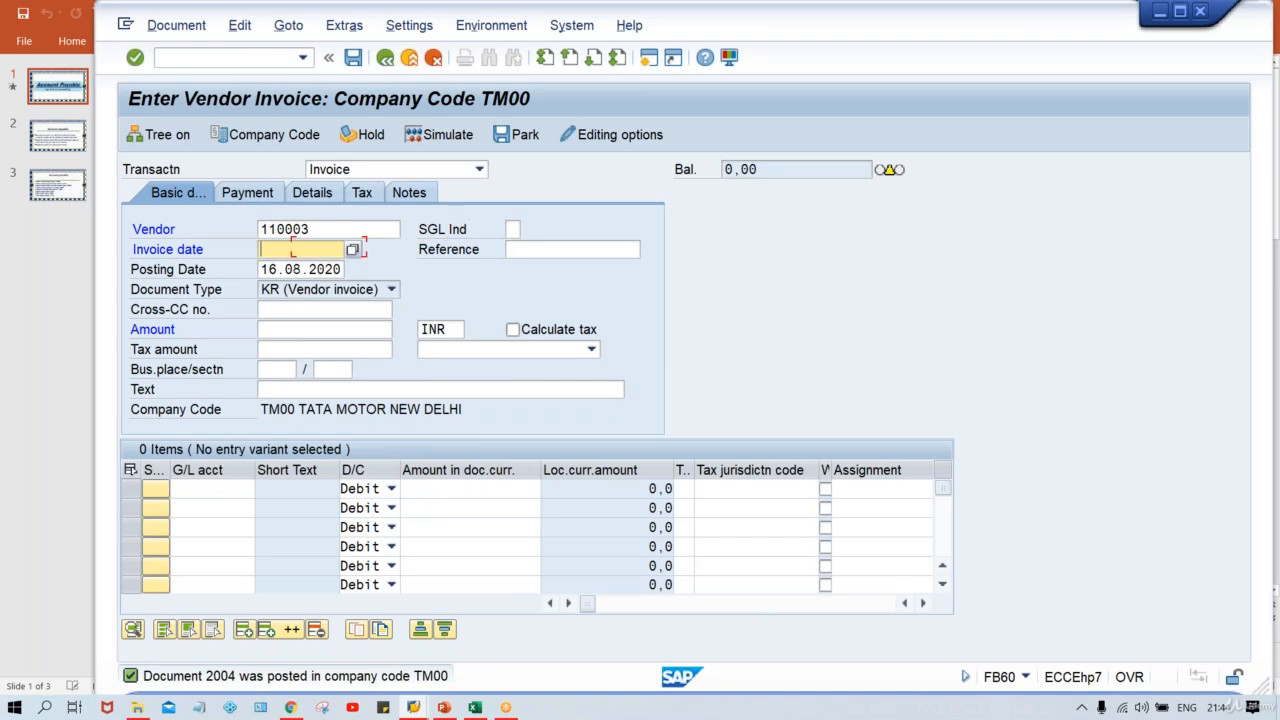
key("Down")
key("Return")
key("Tab")
key("Tab")
key("Tab")
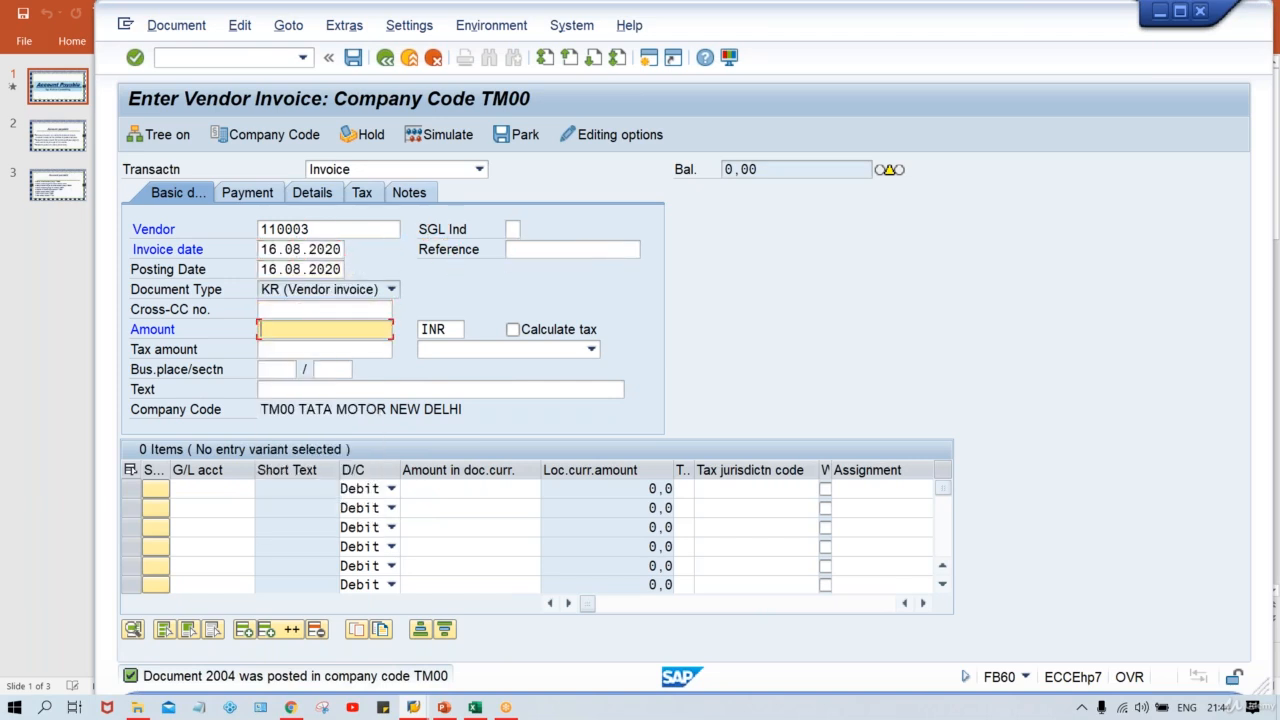
type("5000")
Add a debit line item on G/L account 4000 with an amount of 5000
key("ctrl+Tab")
key("Tab")
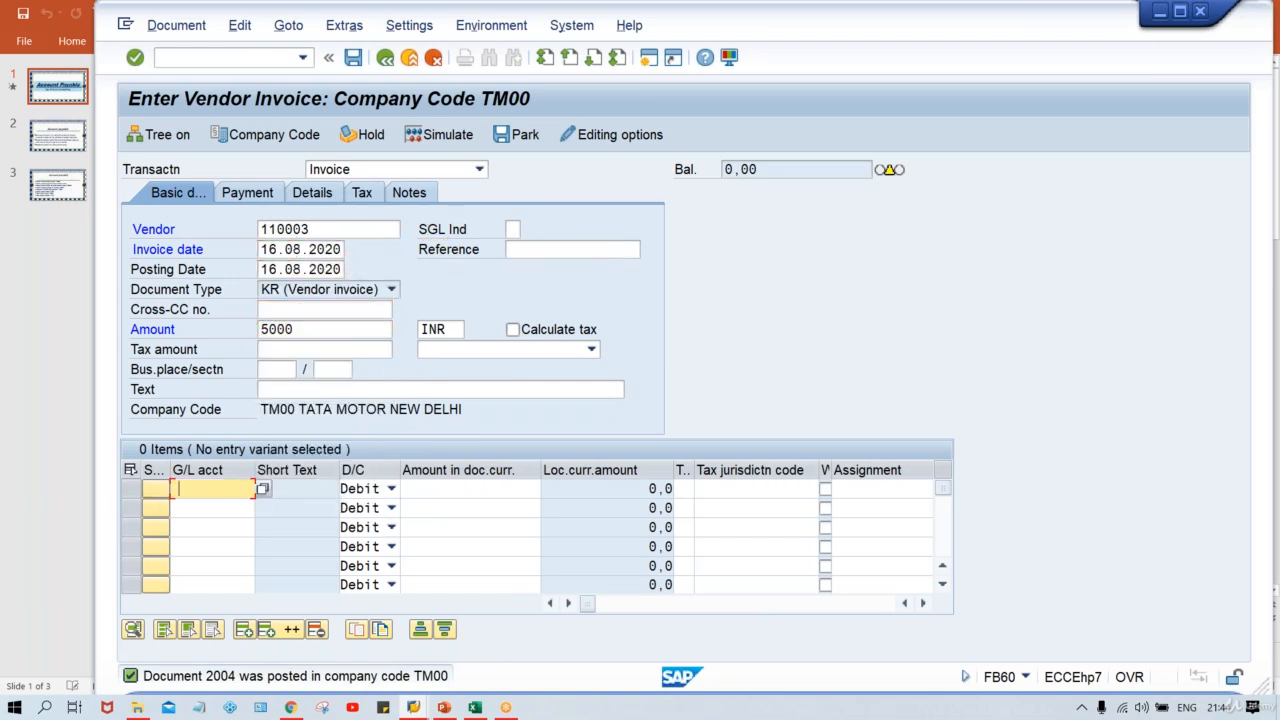
key("Down")
key("Return")
key("Tab")
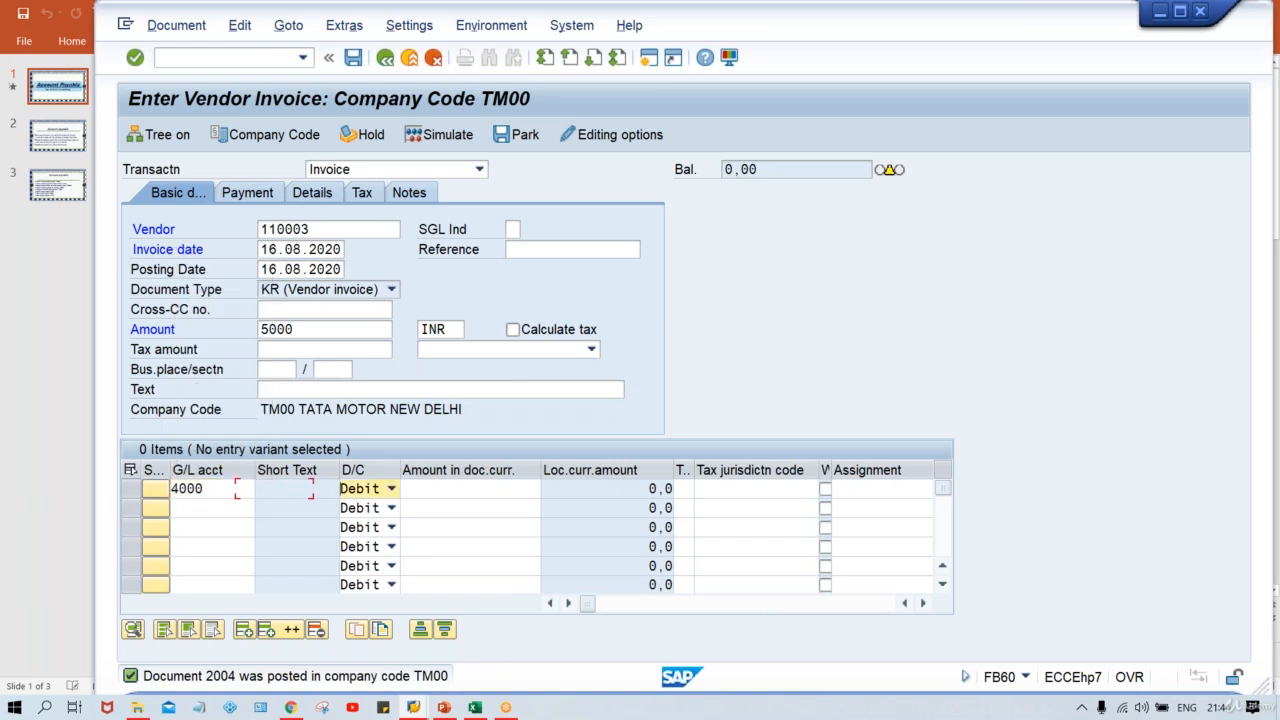
key("Tab")
type("5000")
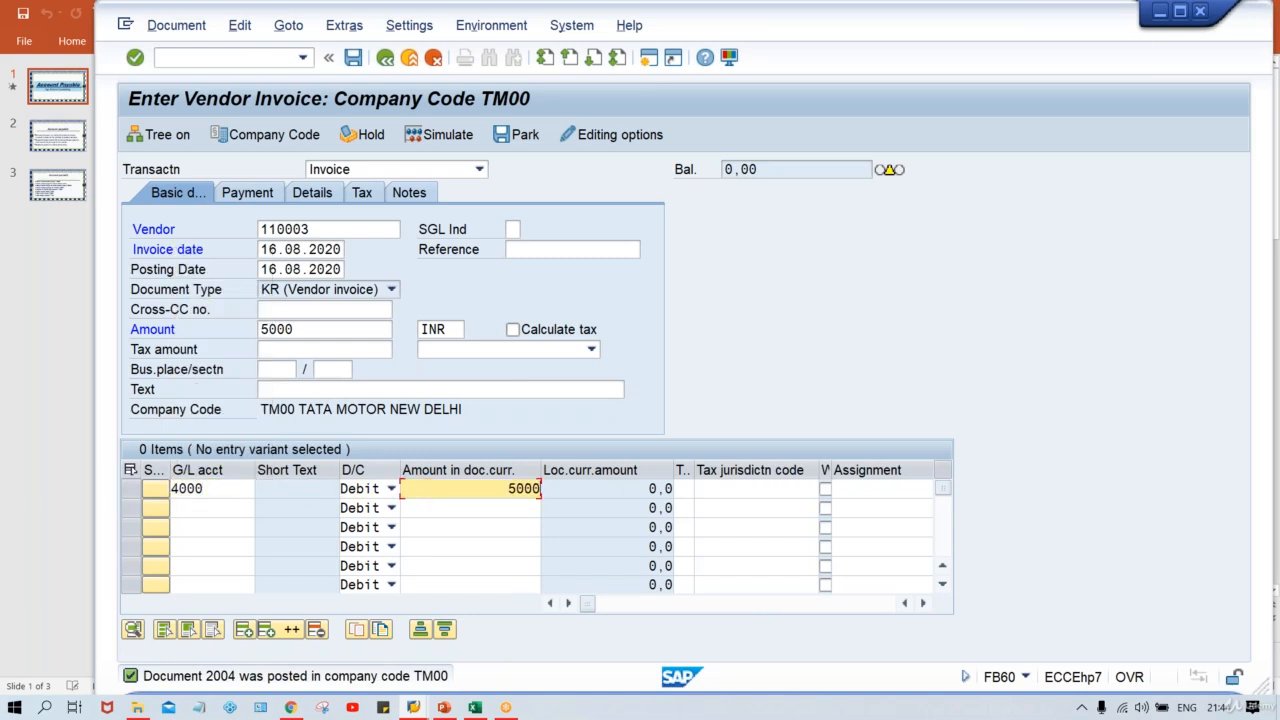
Check the entered 5000 INR invoice for balance and post it
key("Tab")
key("Tab")
key("Tab")
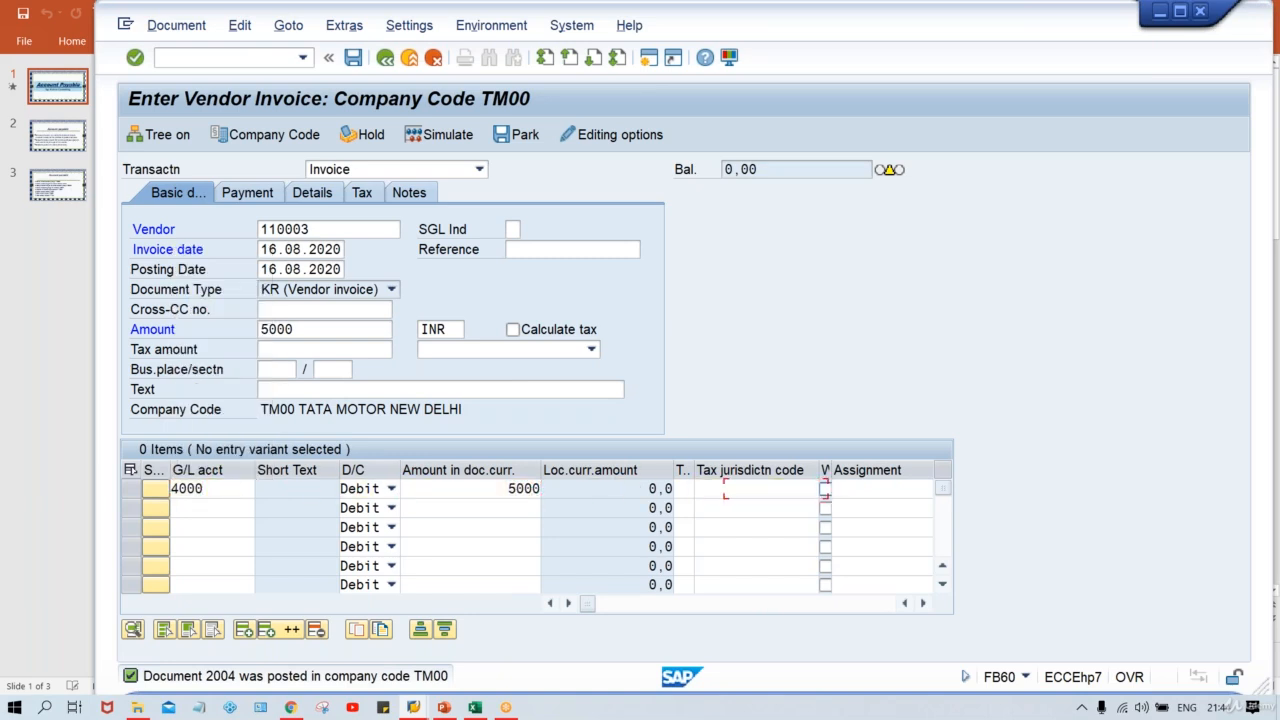
key("Return")
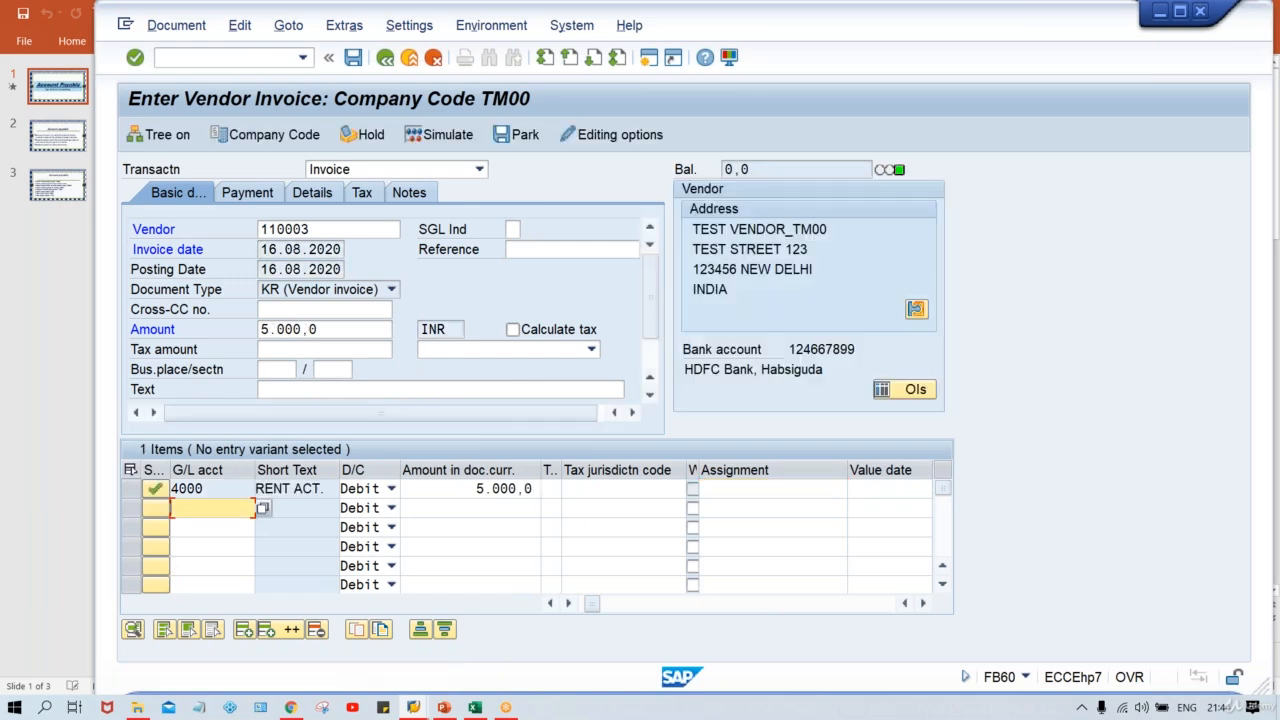
key("ctrl+s")
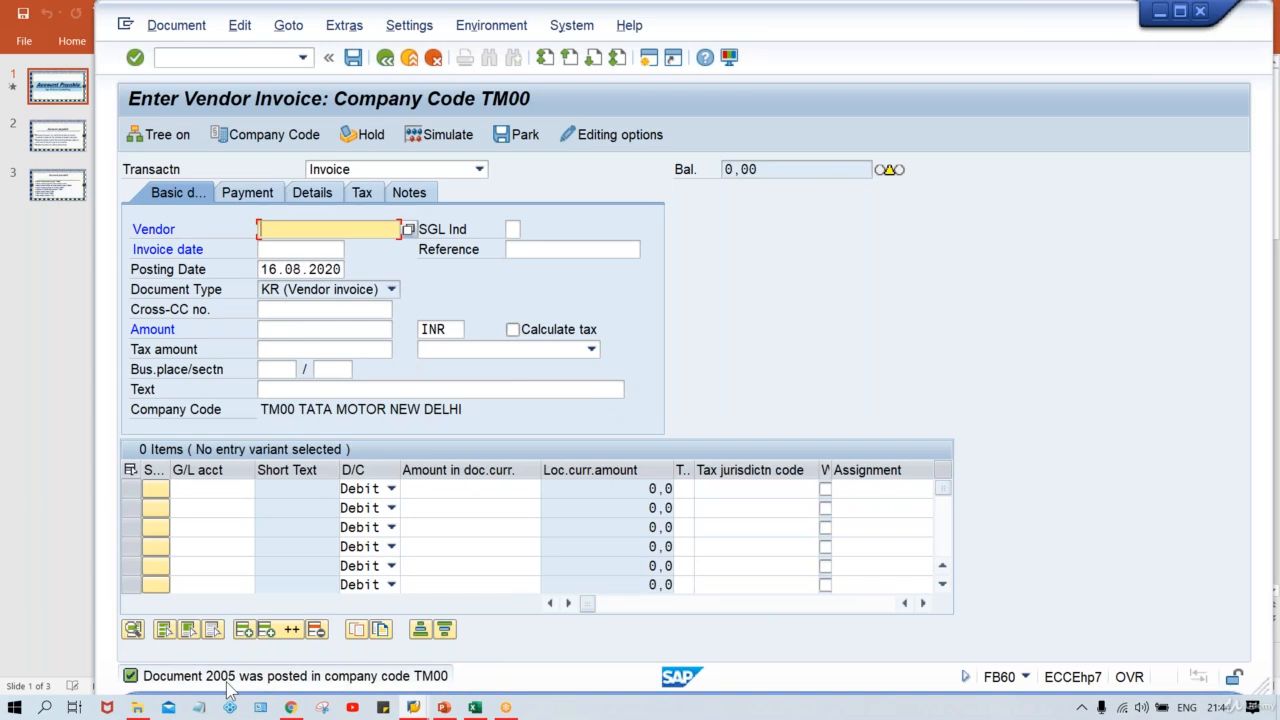
Change the transaction type from Invoice to Credit memo
left_click(372, 170)
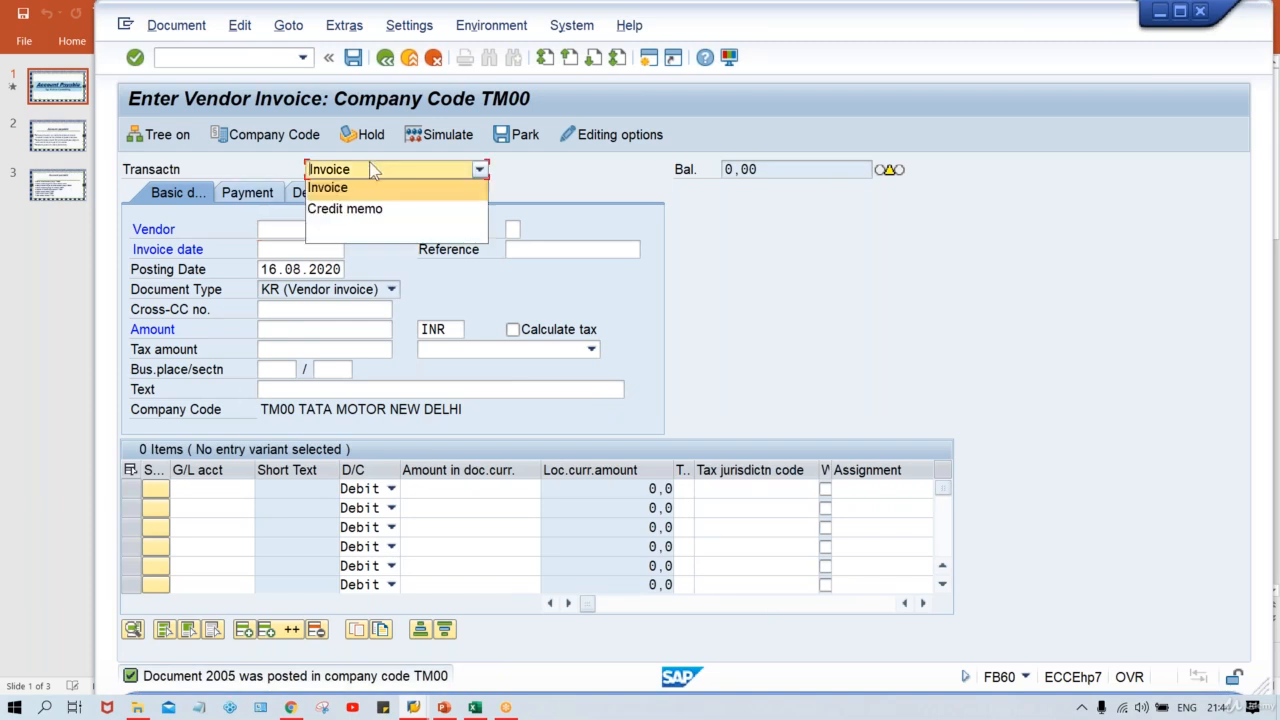
left_click(364, 199)
left_click(358, 167)
left_click(350, 209)
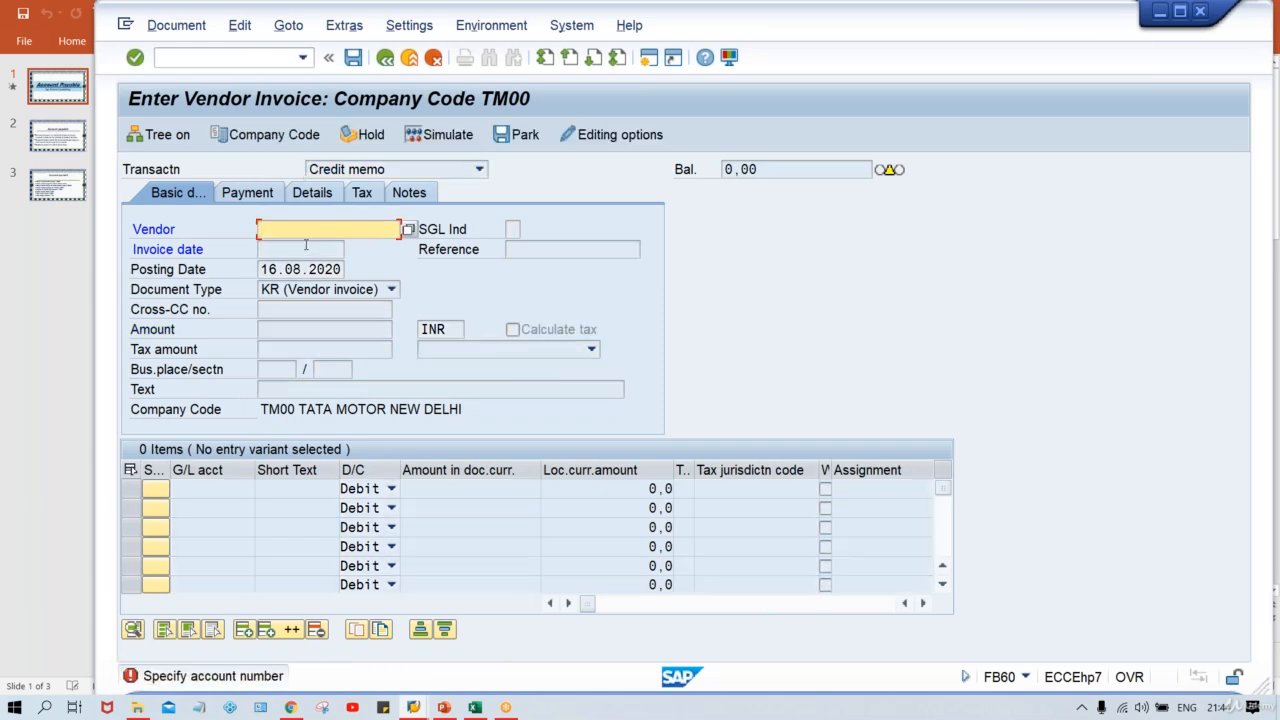
Supply the same vendor and date 16.08.2020 to load the vendor credit memo form
key("space")
key("Down")
key("Return")
key("Return")
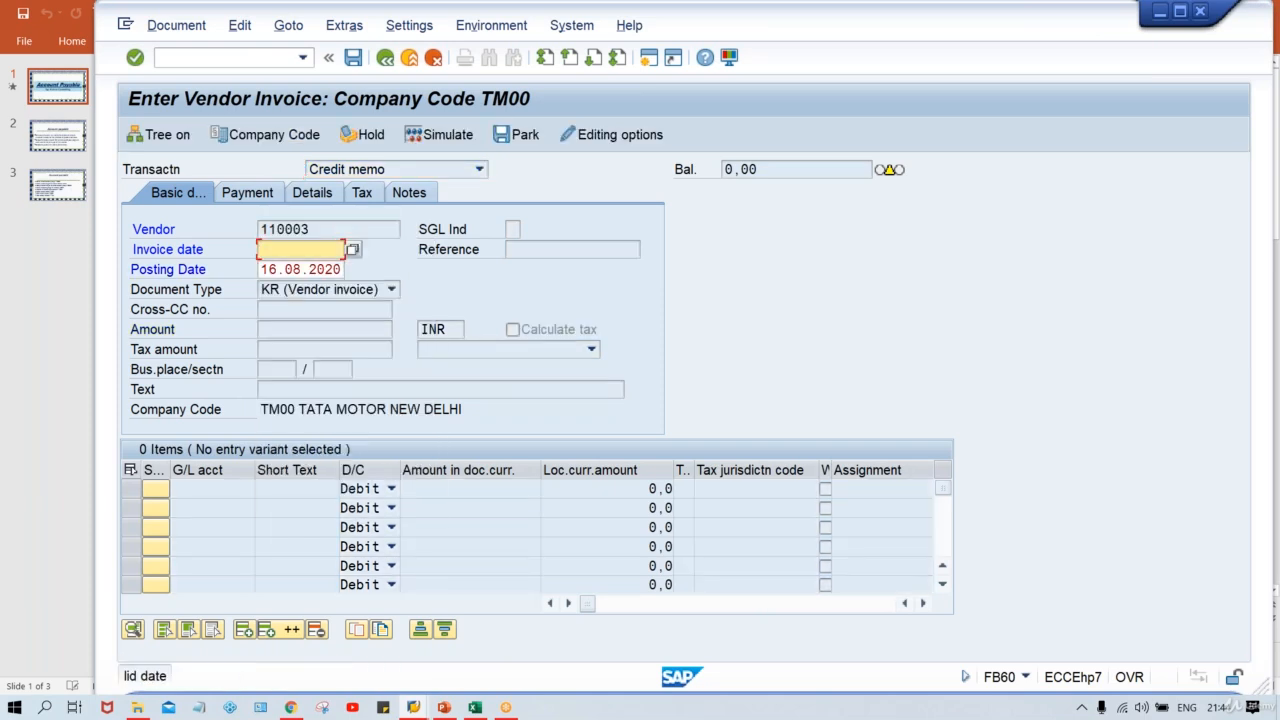
left_click(271, 251)
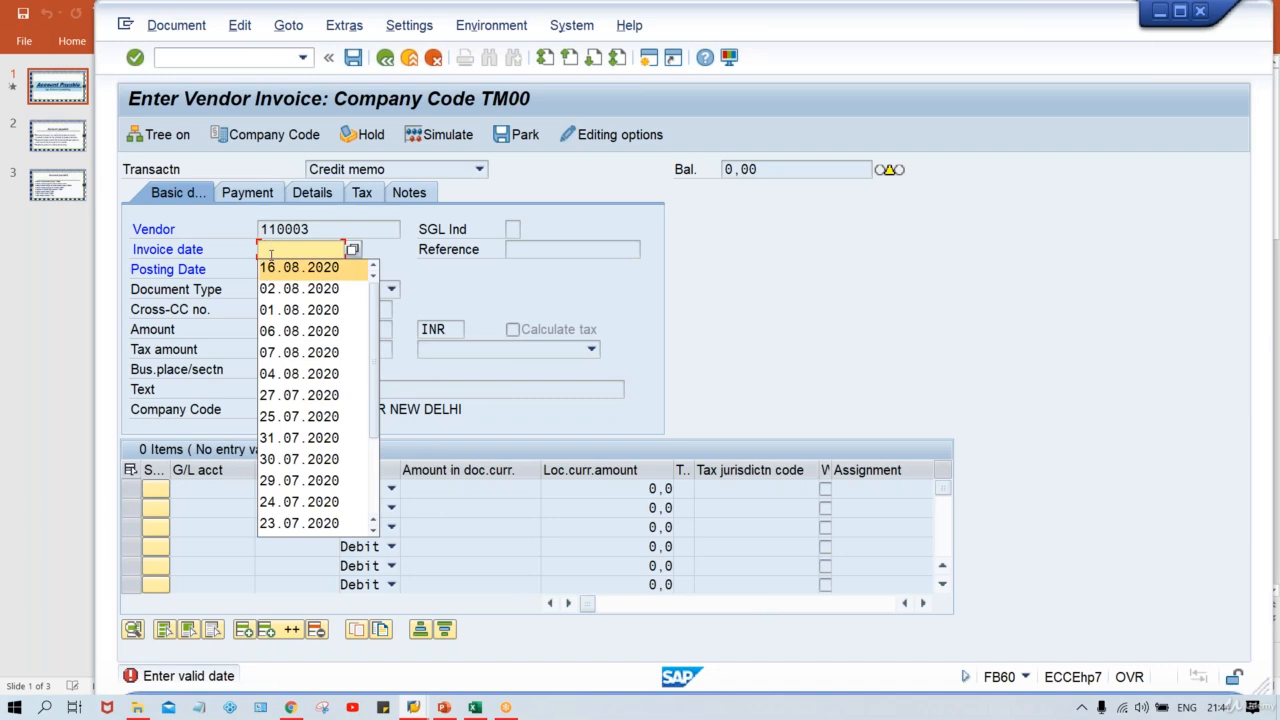
key("Return")
key("Return")
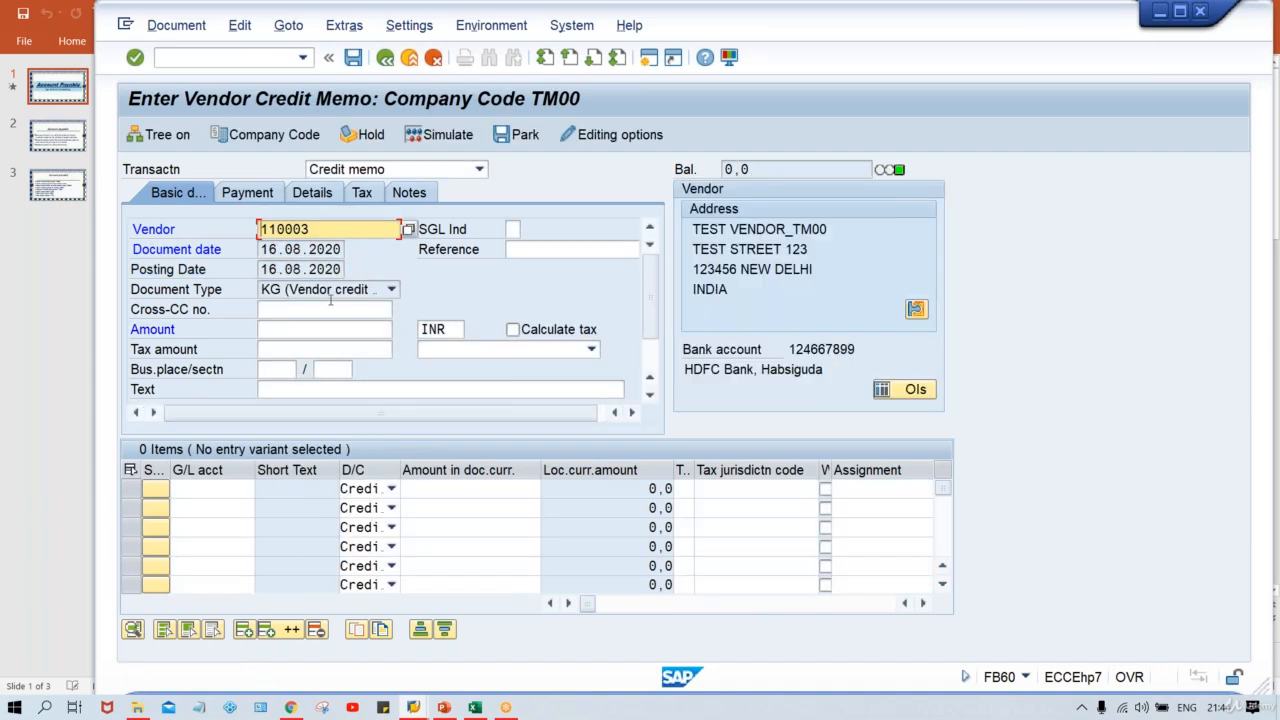
Leave the current entry and open the vendor credit memo transaction directly with /NFB65
left_click(244, 61)
type("/")
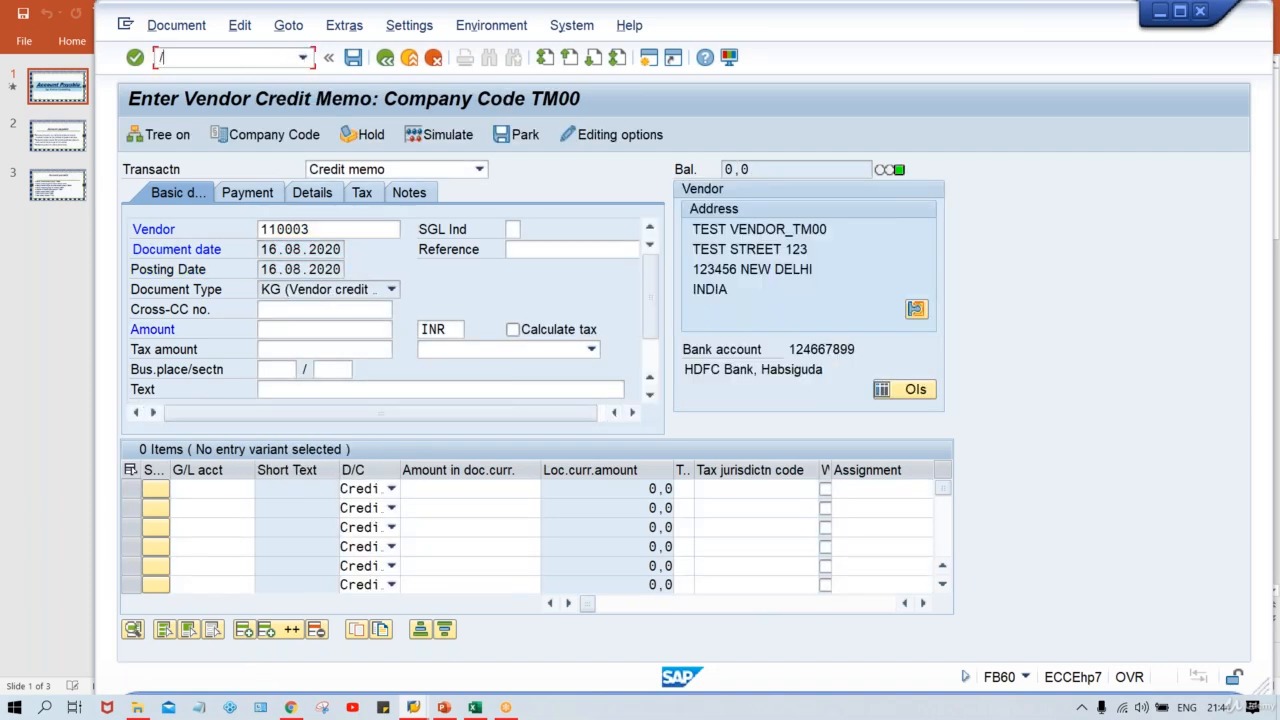
type("NFB65")
key("Return")
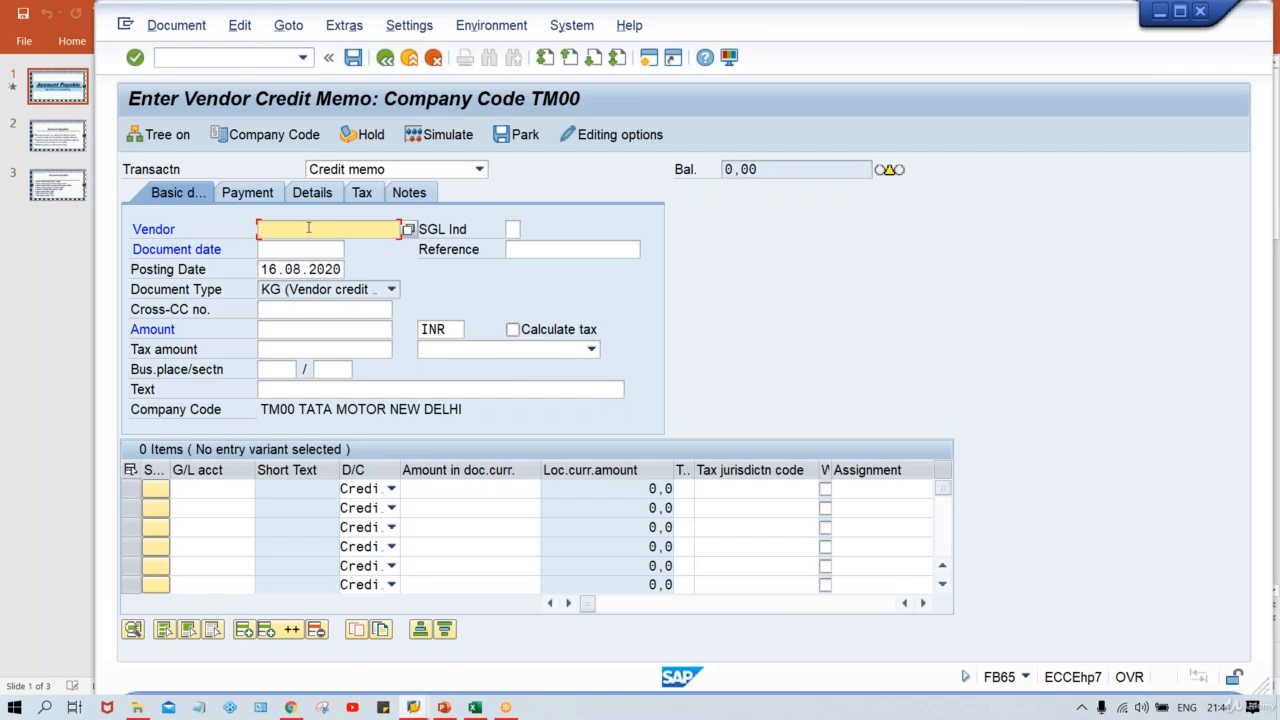
Enter the same vendor and document date 16.08.2020 in the credit memo
key("space")
key("Down")
key("Return")
key("Tab")
key("space")
key("Down")
key("Return")
key("Tab")
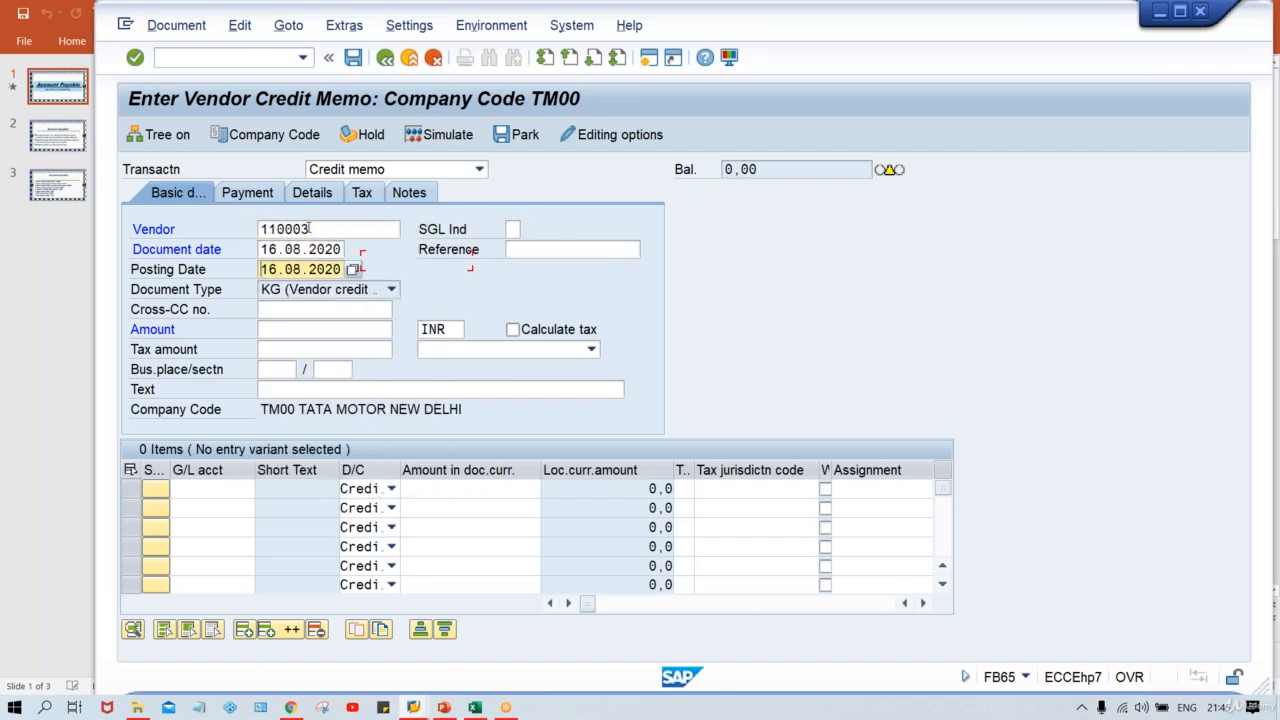
Set the credit memo's amount to 2000 INR
key("Tab")
key("Tab")
key("Tab")
type("2000")
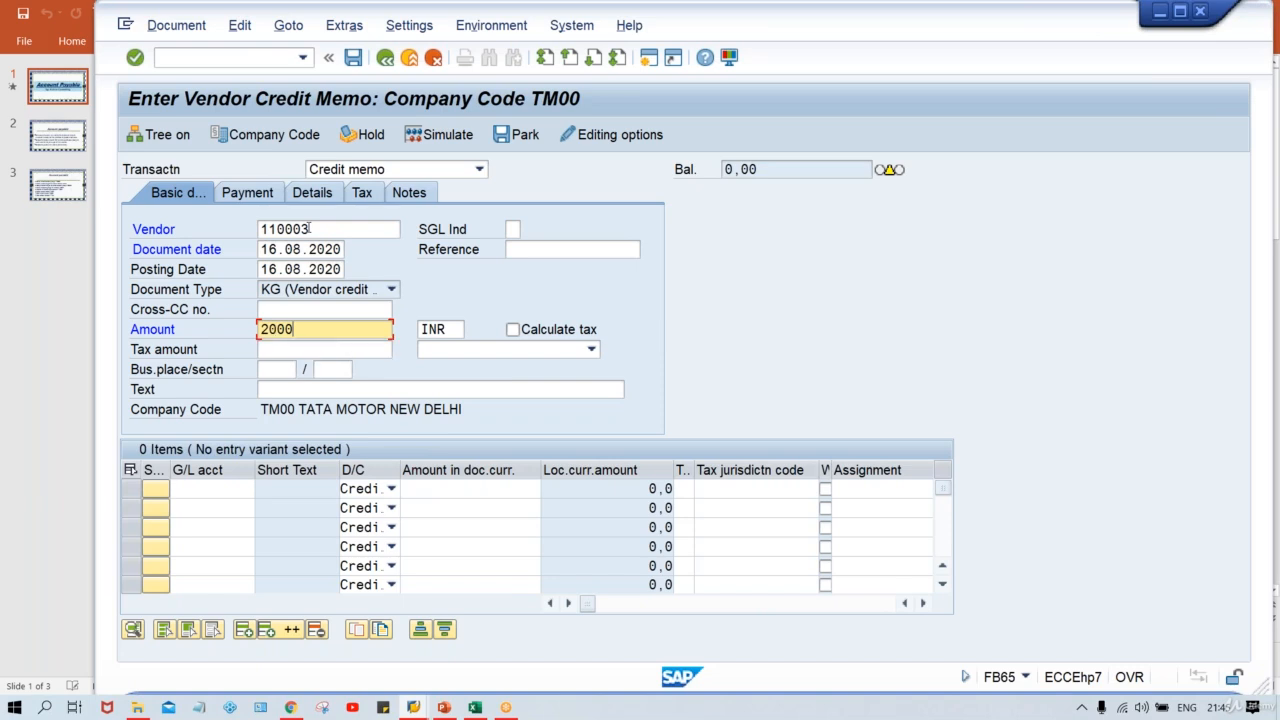
Enter the credit memo's first line item with G/L account 4000 and a document currency amount of 2000
key("Tab")
key("space")
key("Down")
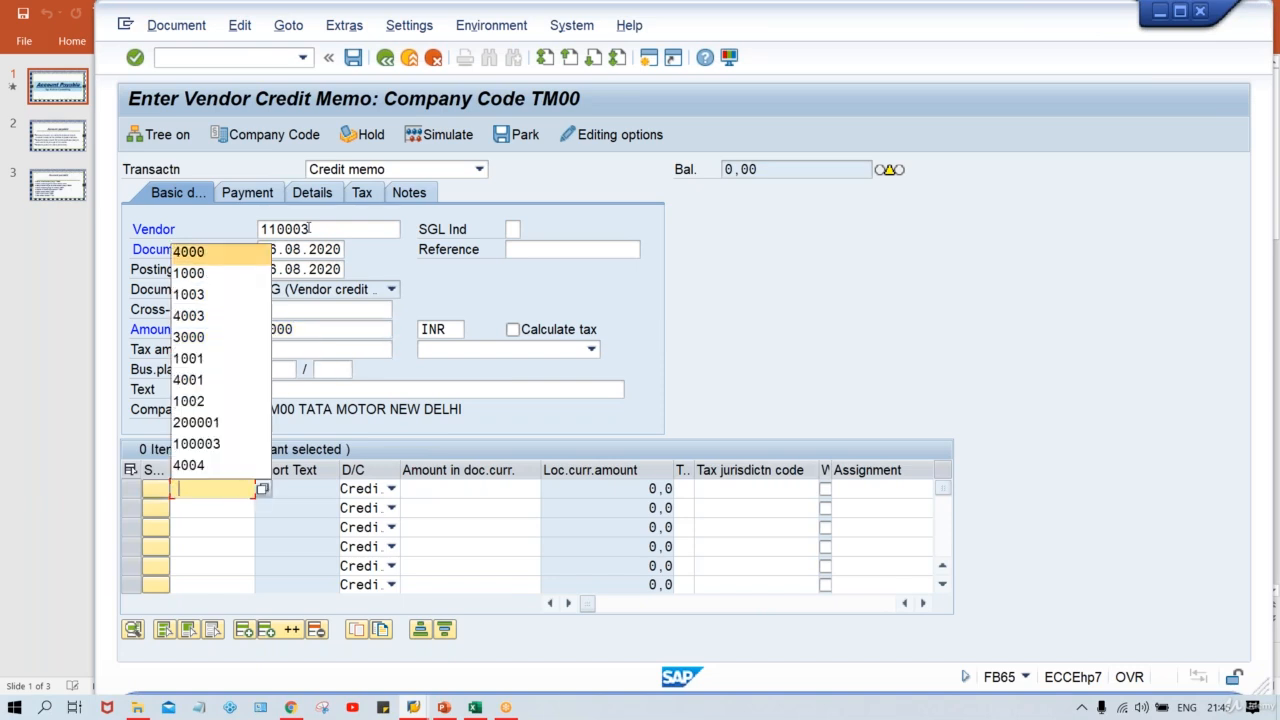
key("Return")
key("Tab")
key("Tab")
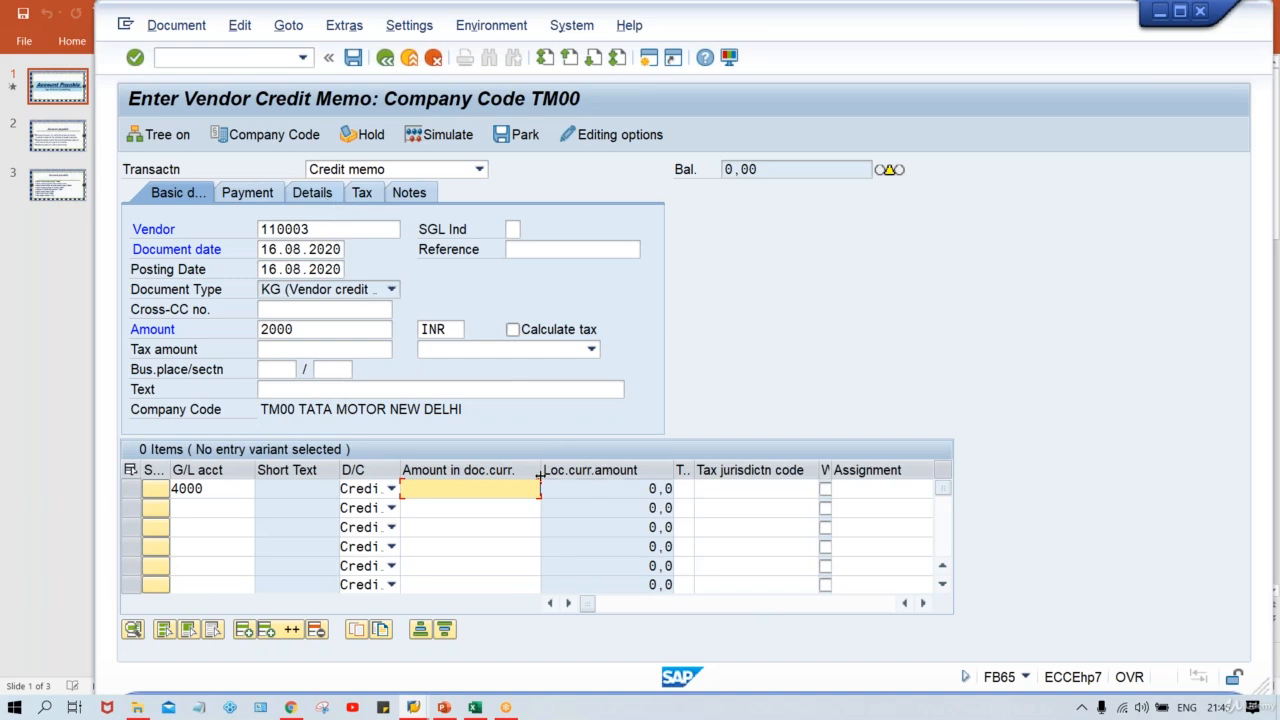
type("2000")
Give the line item the text "CM for 2005" and post the vendor credit memo
key("Tab")
key("Tab")
key("Tab")
key("Tab")
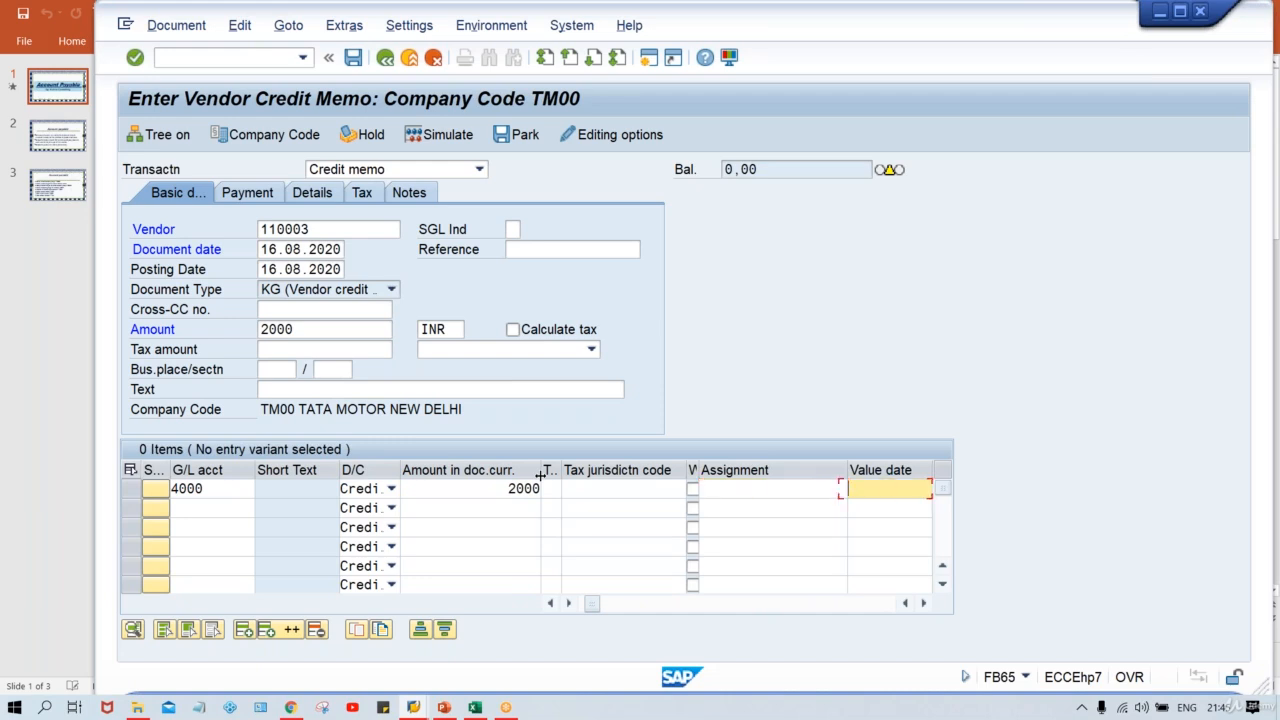
key("Tab")
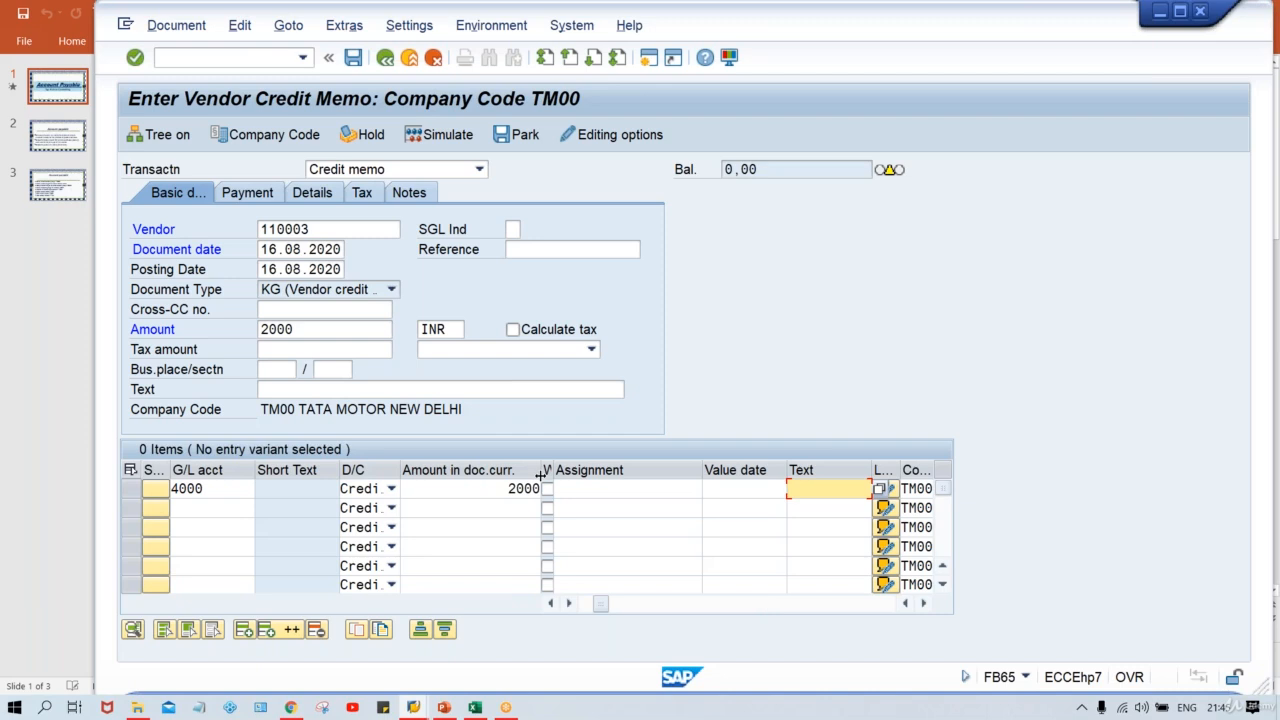
type("CM ")
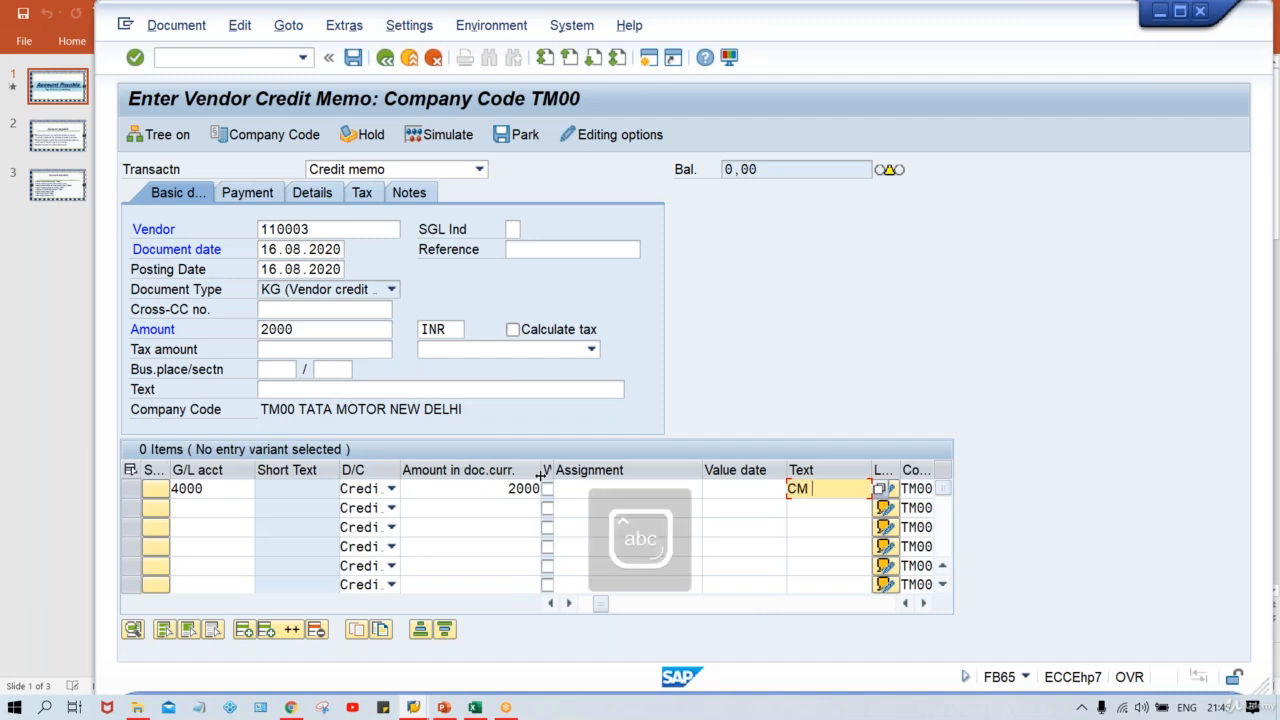
type("for 2005")
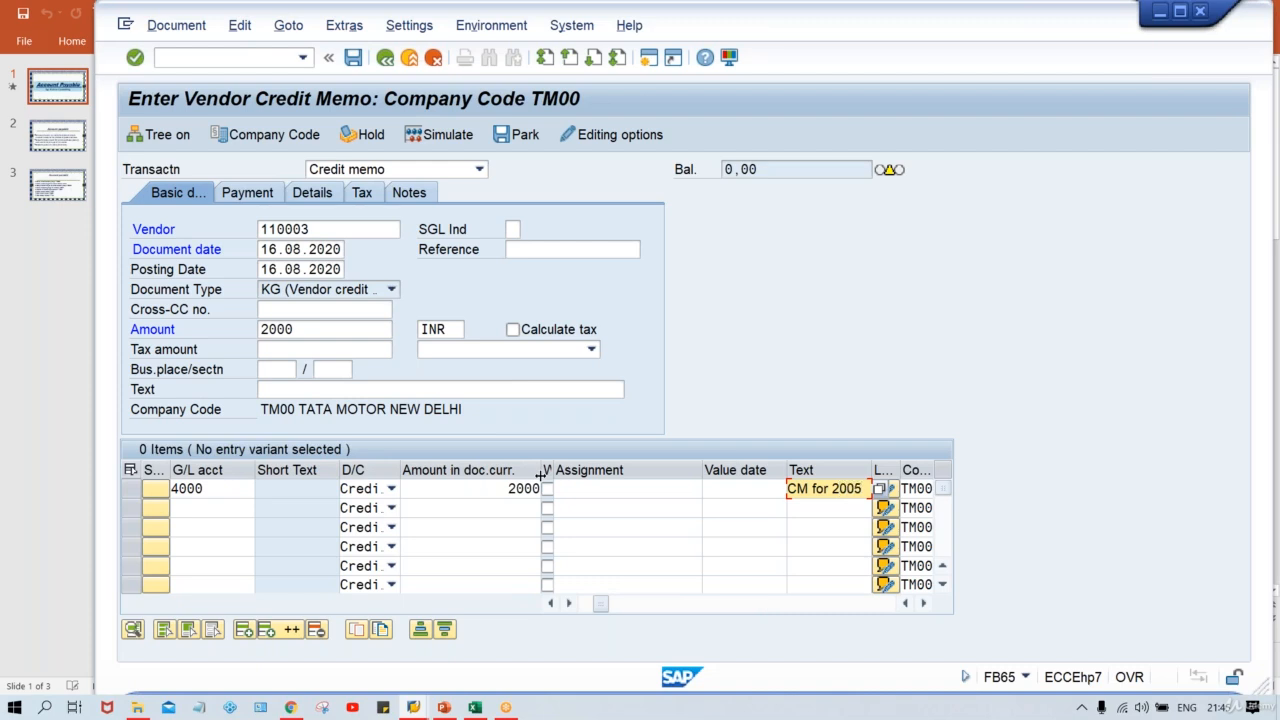
key("Return")
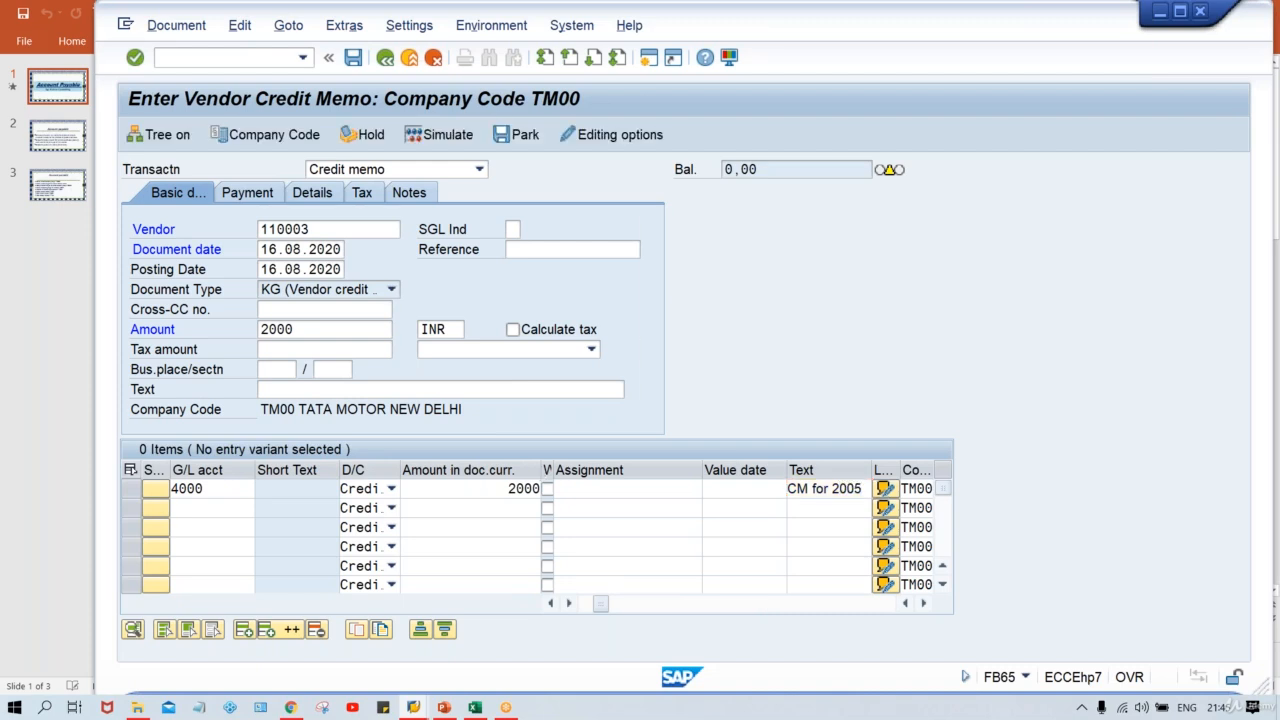
key("ctrl+s")
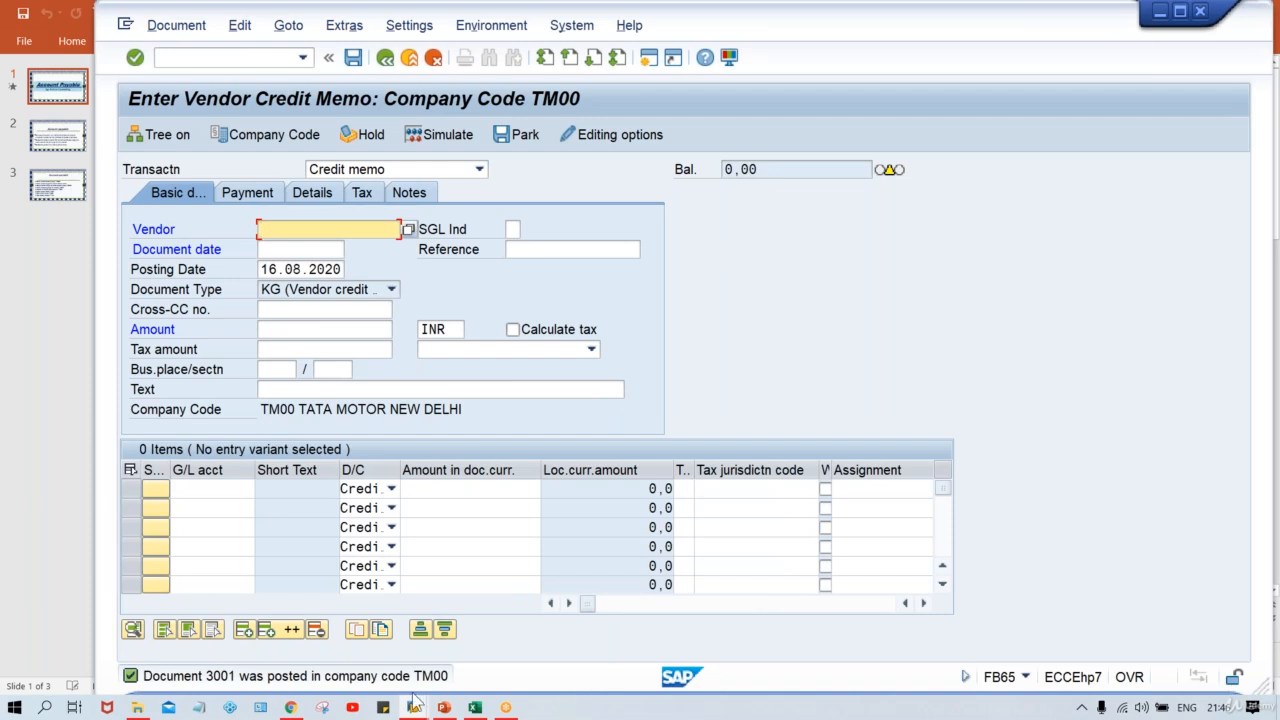
Switch to the vendor line item display, refresh it, and rerun the report for all items
mouse_move(413, 707)
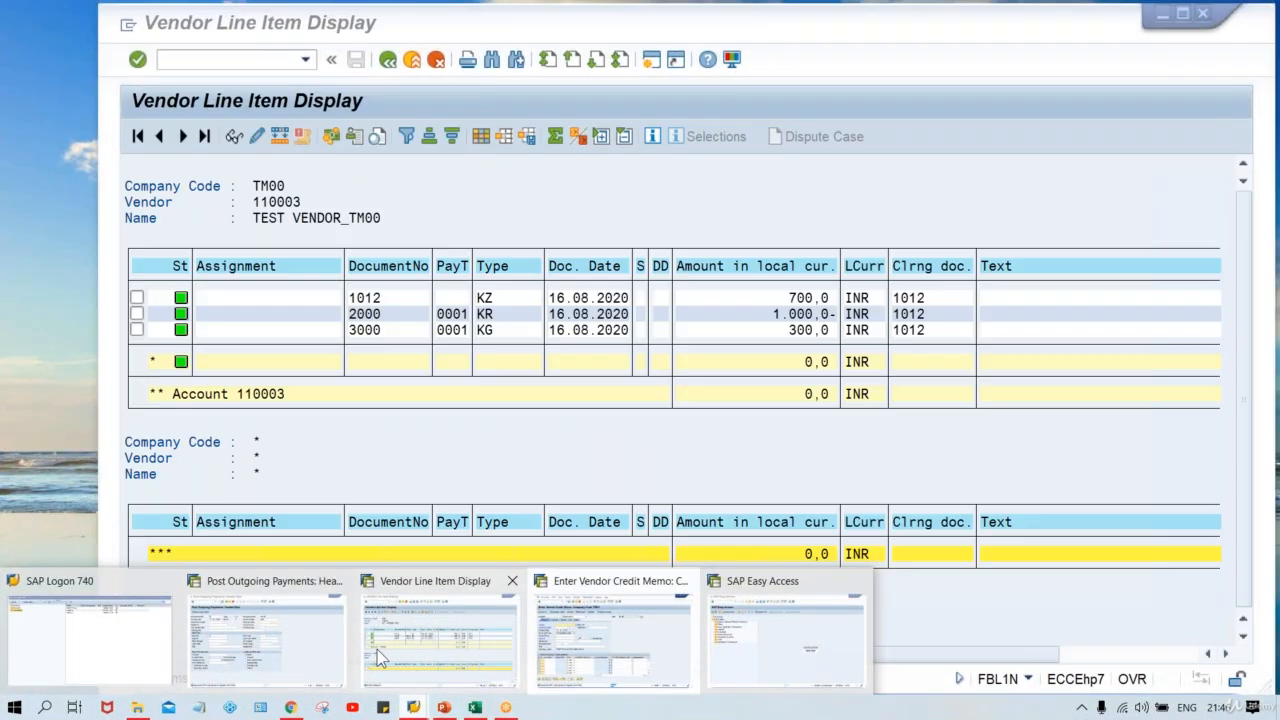
left_click(378, 656)
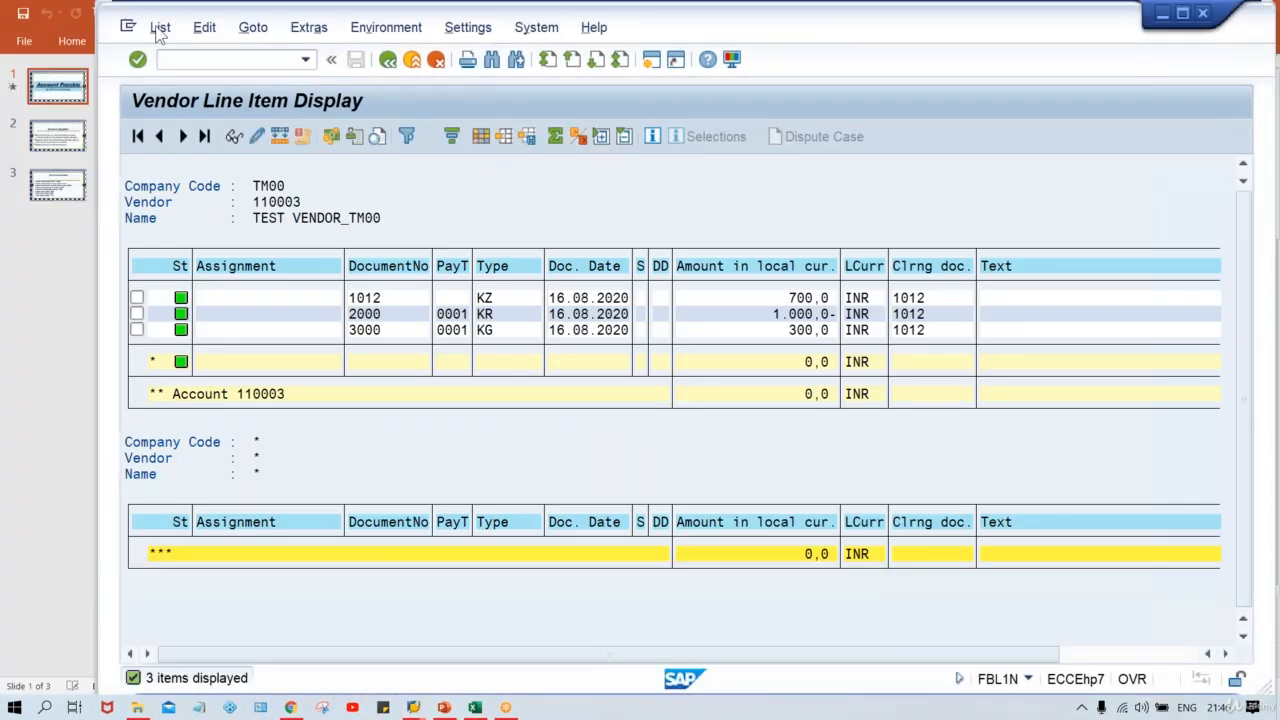
left_click(160, 27)
left_click(180, 77)
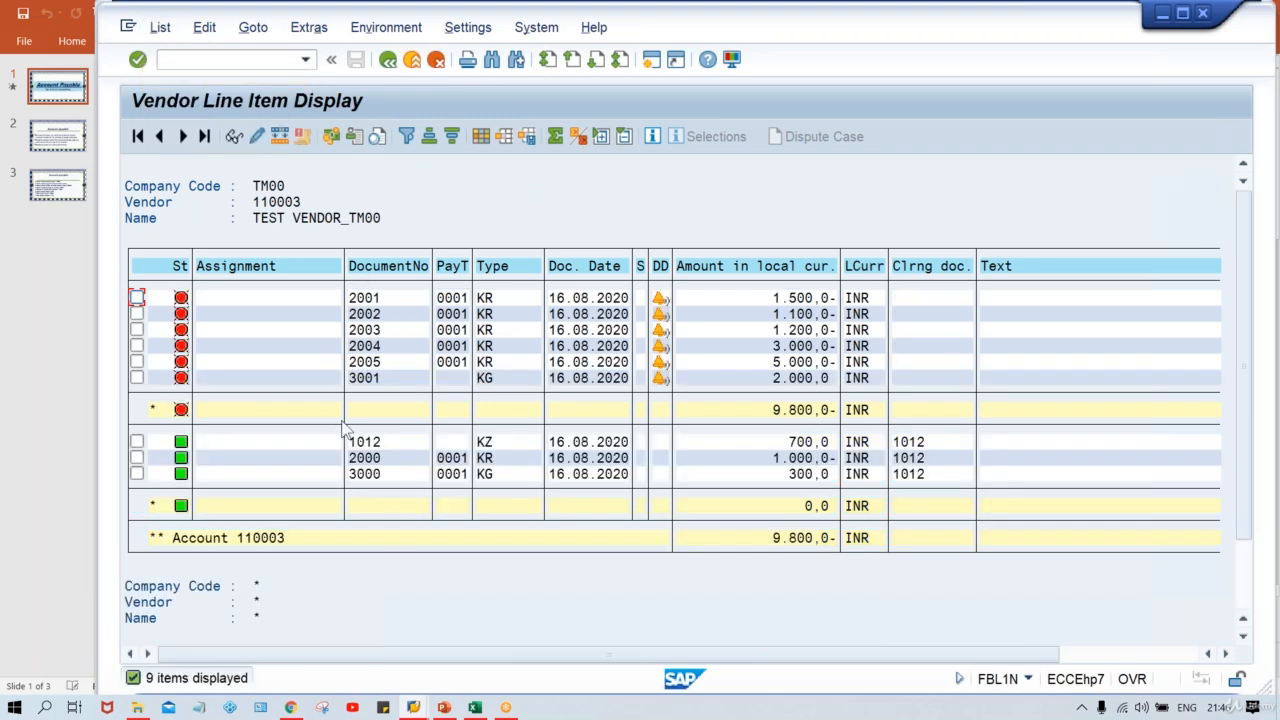
left_click(388, 59)
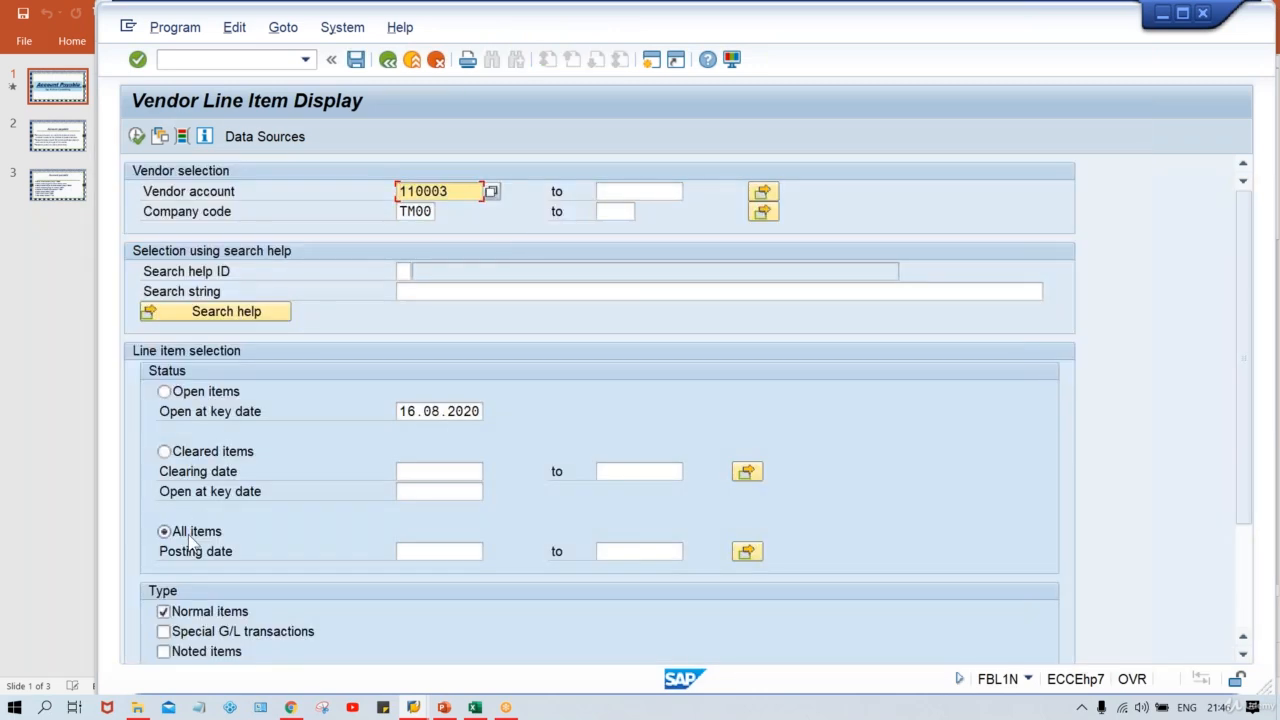
left_click(138, 137)
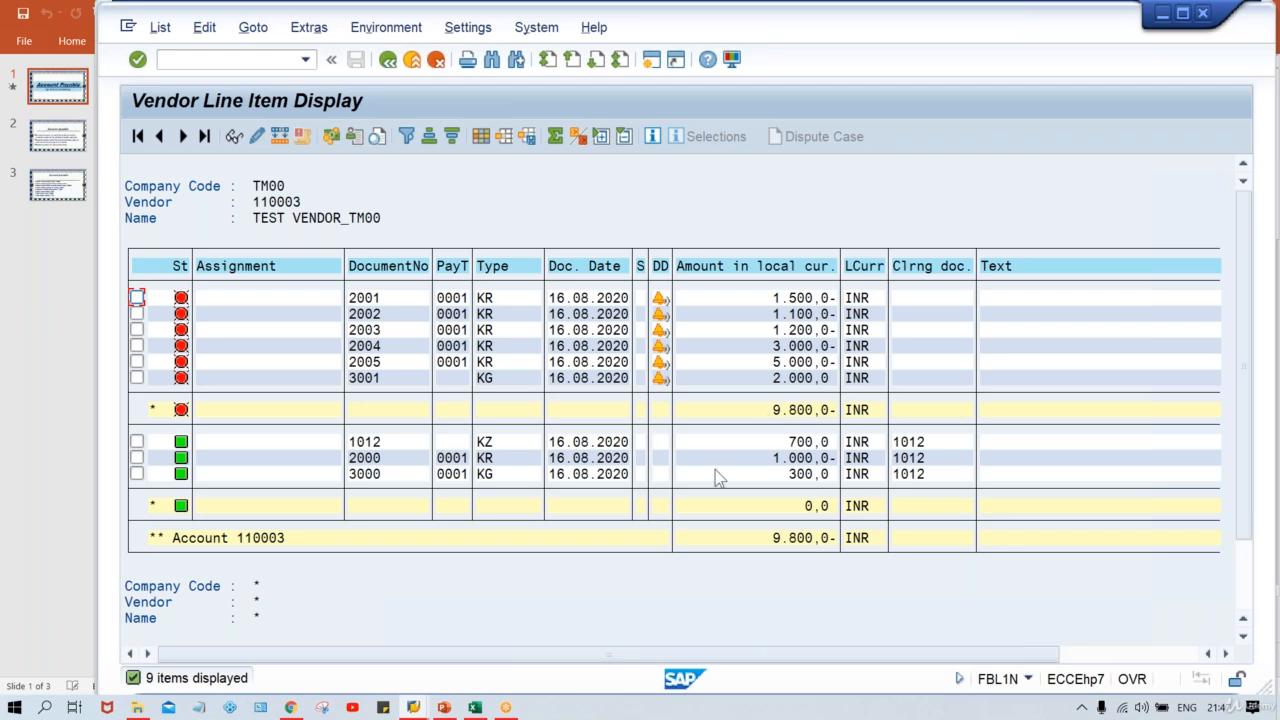
Switch to the Post Outgoing Payments session and restart the transaction with /nf-53
left_click(406, 708)
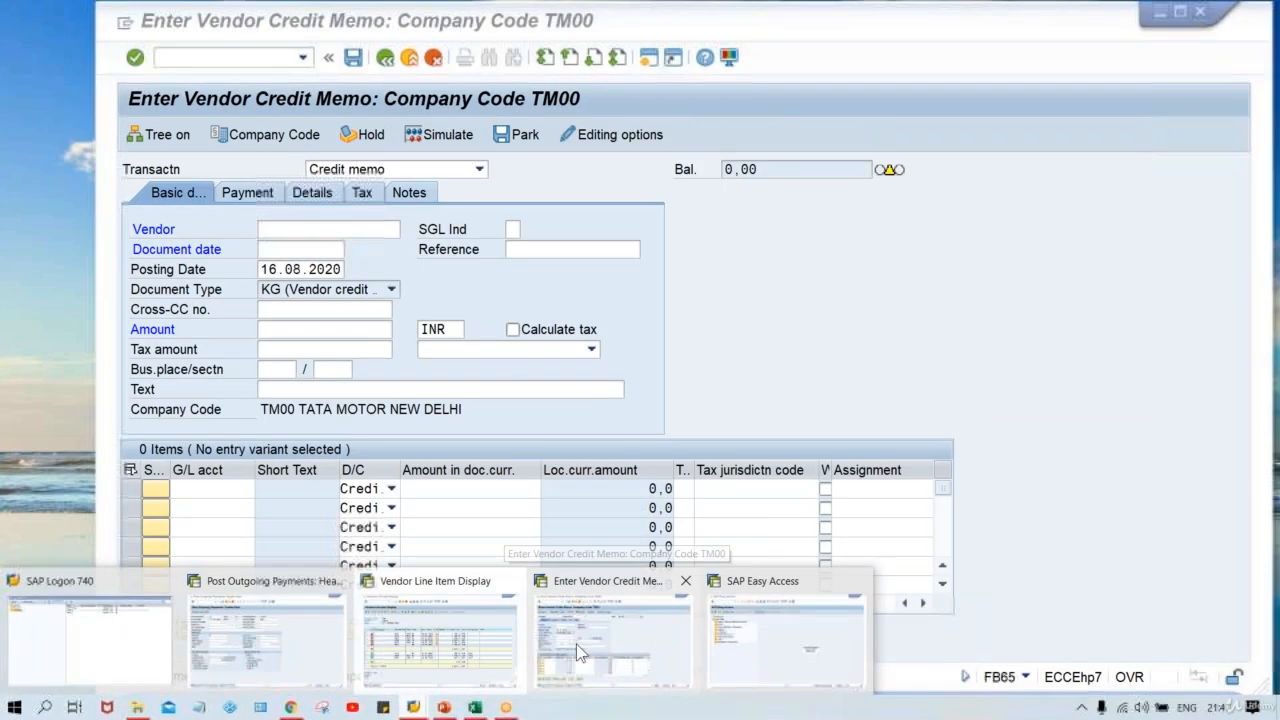
left_click(295, 636)
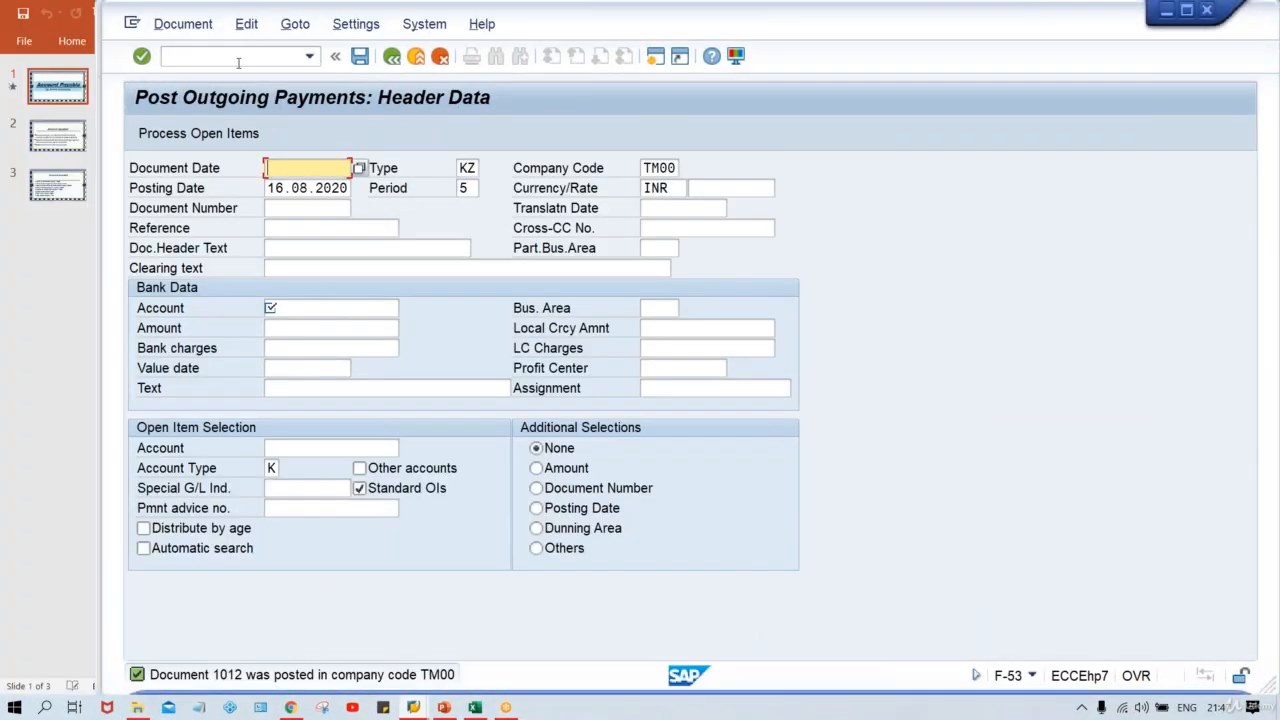
left_click(237, 57)
type("/nf-53")
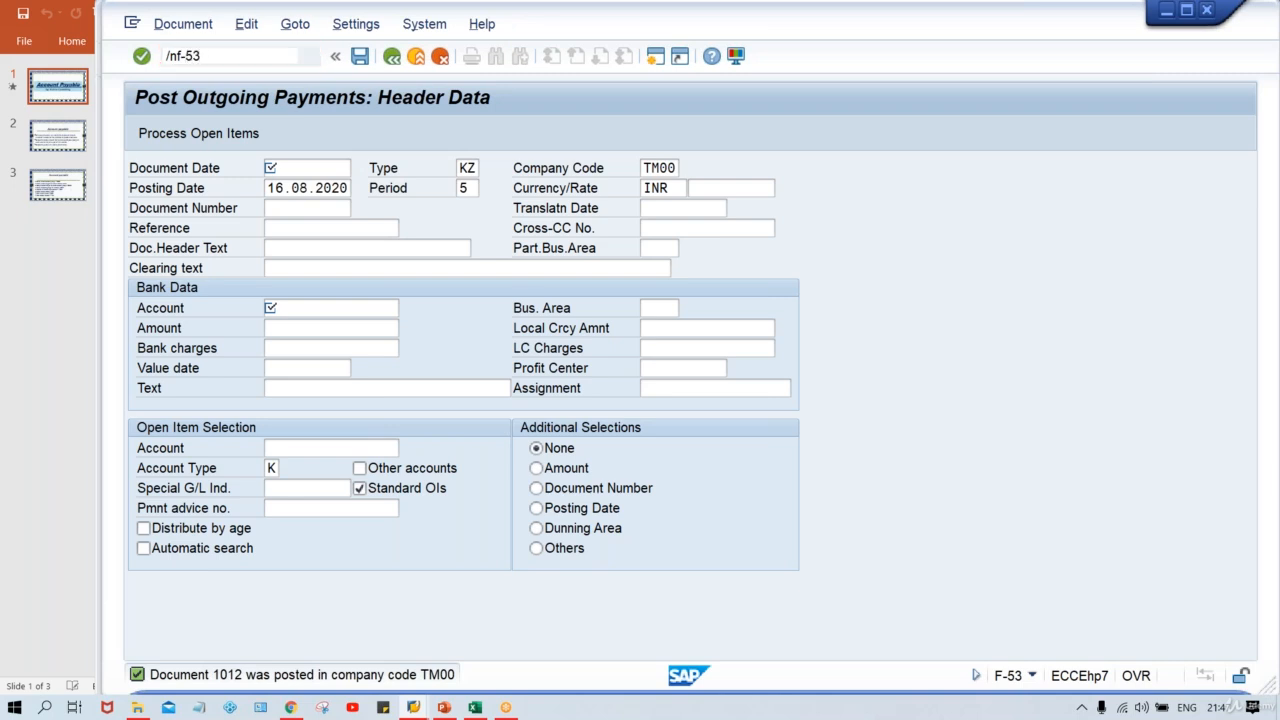
key("Return")
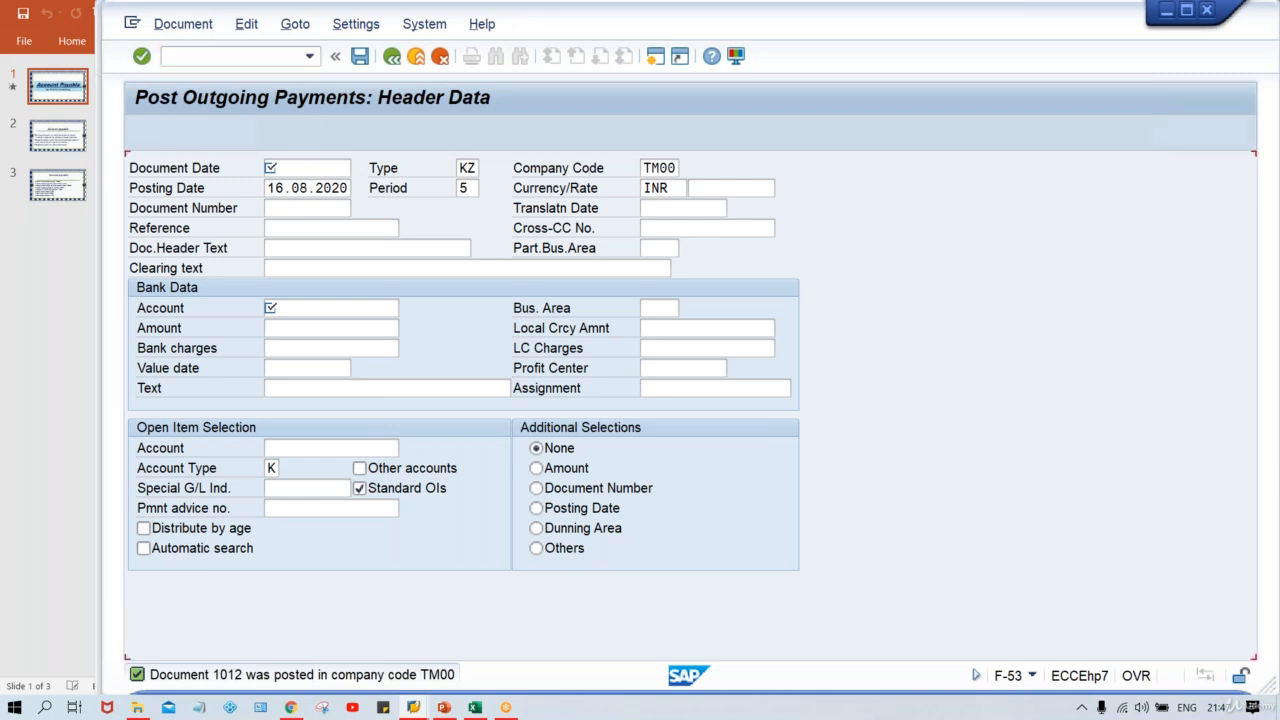
Set the payment's document date to 16.08.2020 and the bank data account to 1000
key("BackSpace")
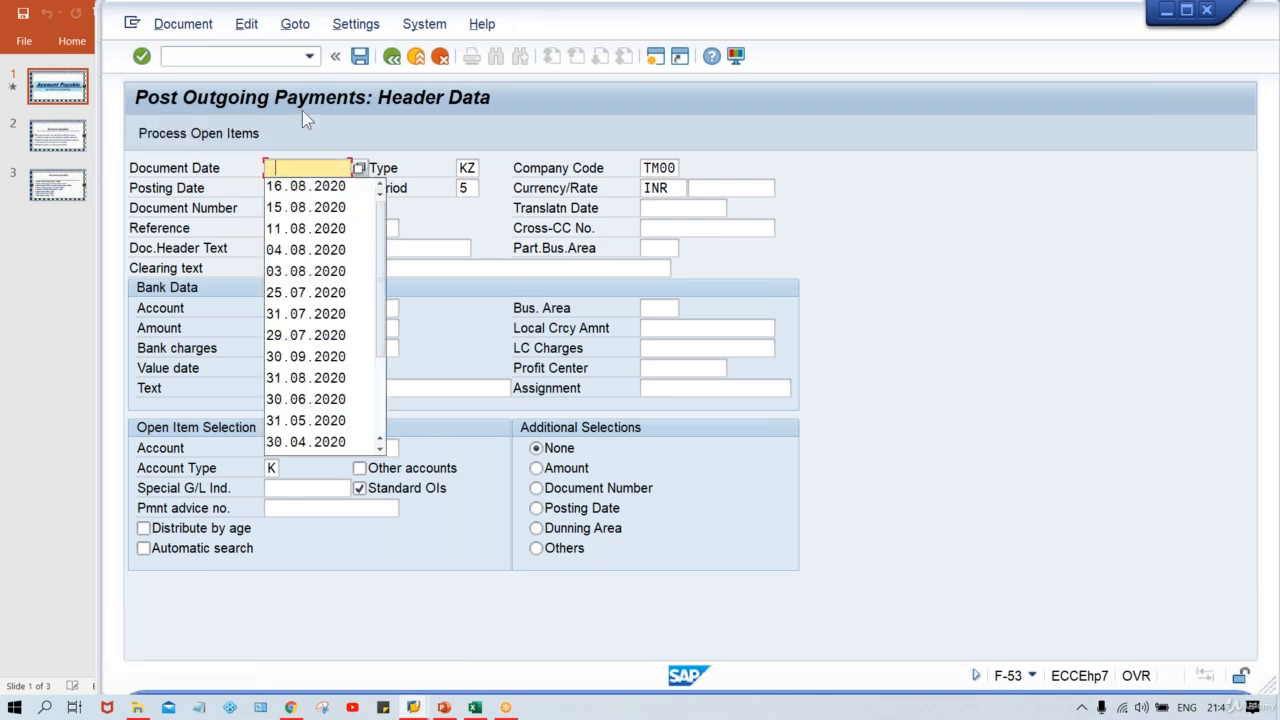
key("Down")
key("Return")
key("ctrl+Tab")
key("BackSpace")
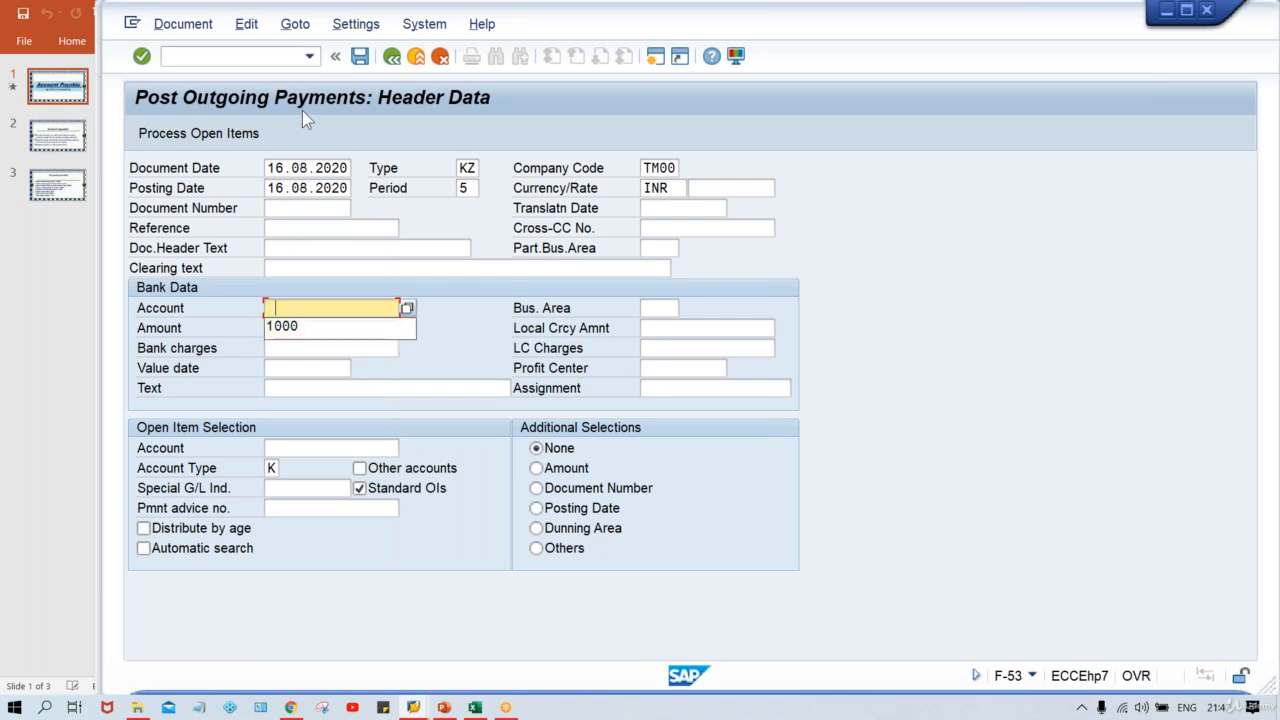
key("Down")
key("Return")
key("Tab")
key("Tab")
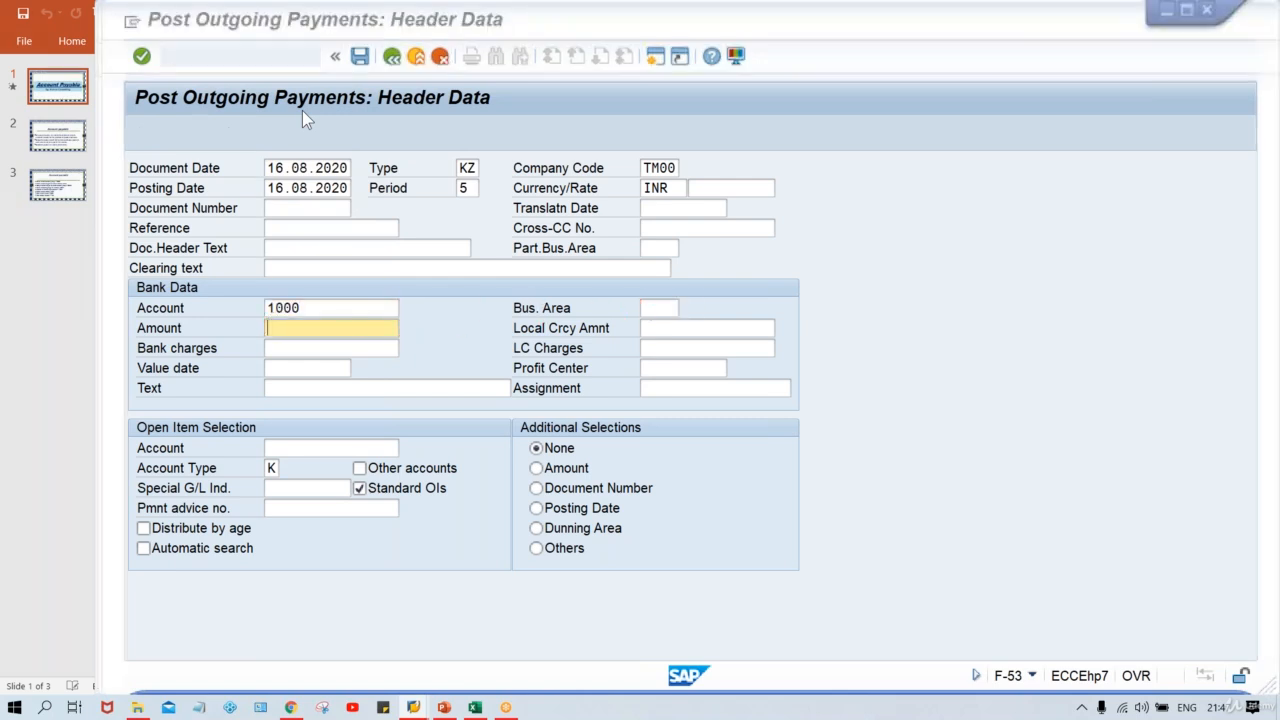
Check the open invoice amounts in the vendor line item display and set the outgoing payment's amount to 2300
key("alt+Tab")
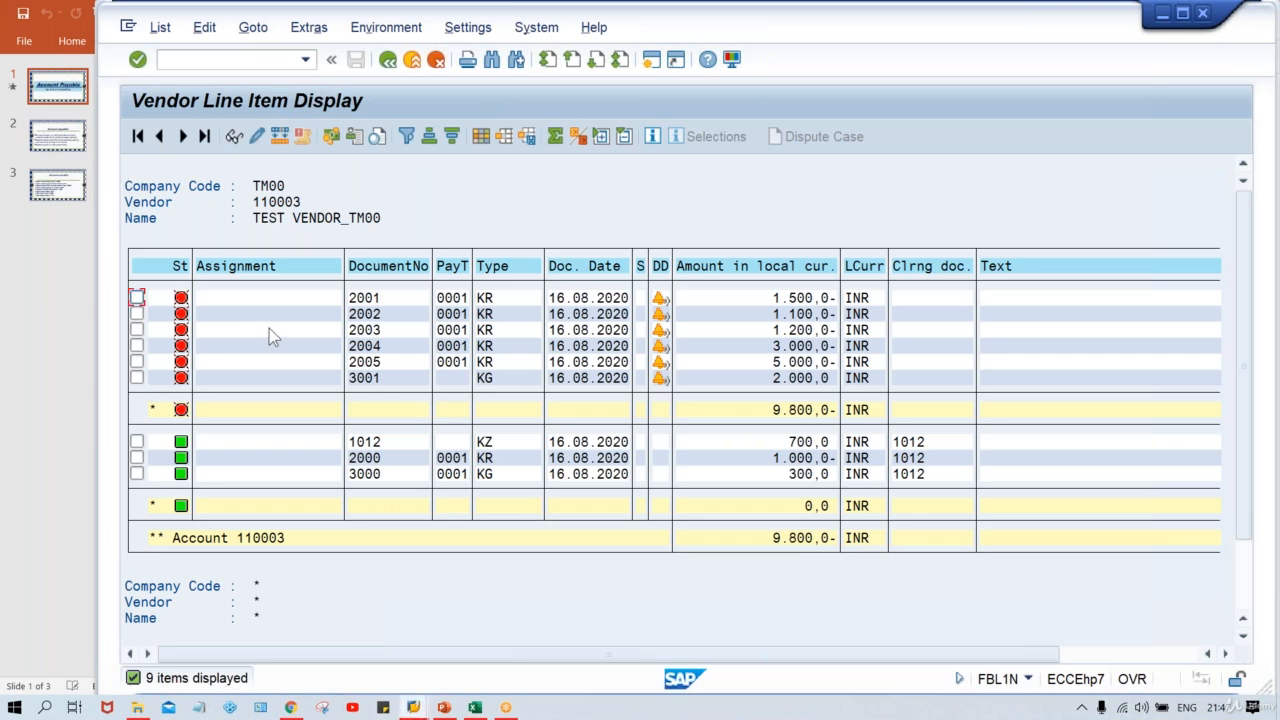
left_click(385, 329)
left_click(384, 330)
left_click(770, 328)
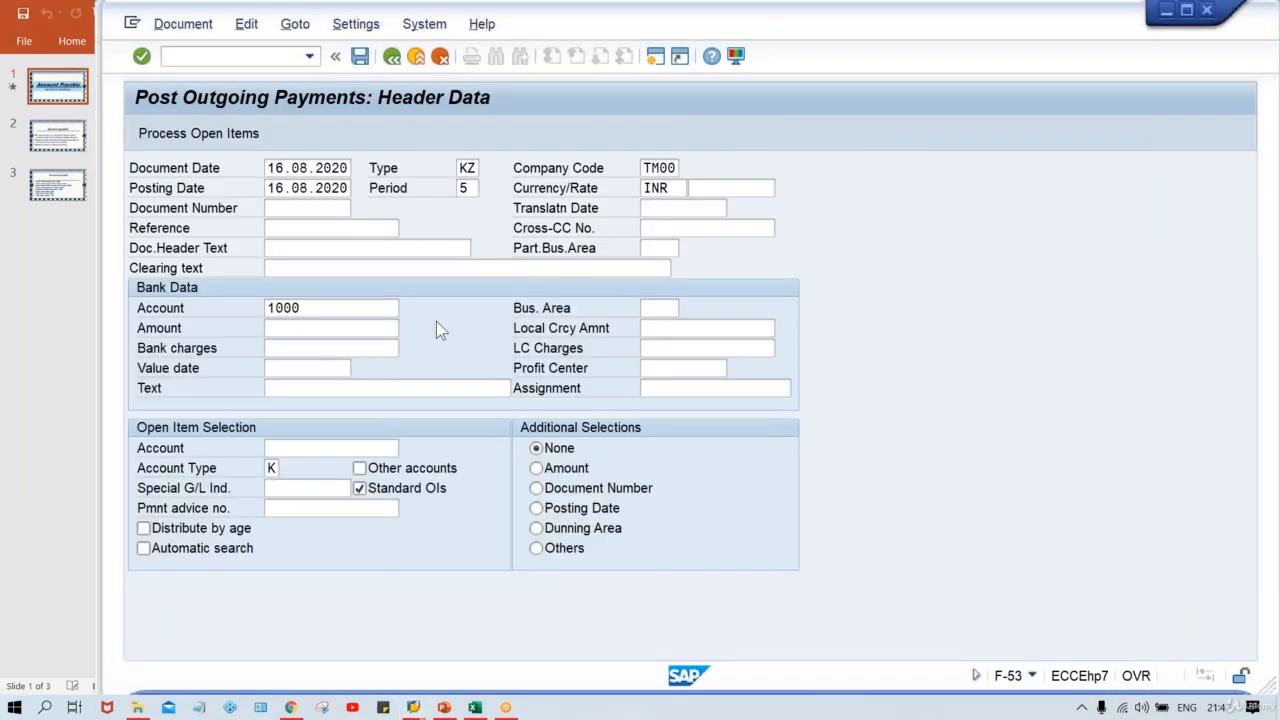
left_click(318, 327)
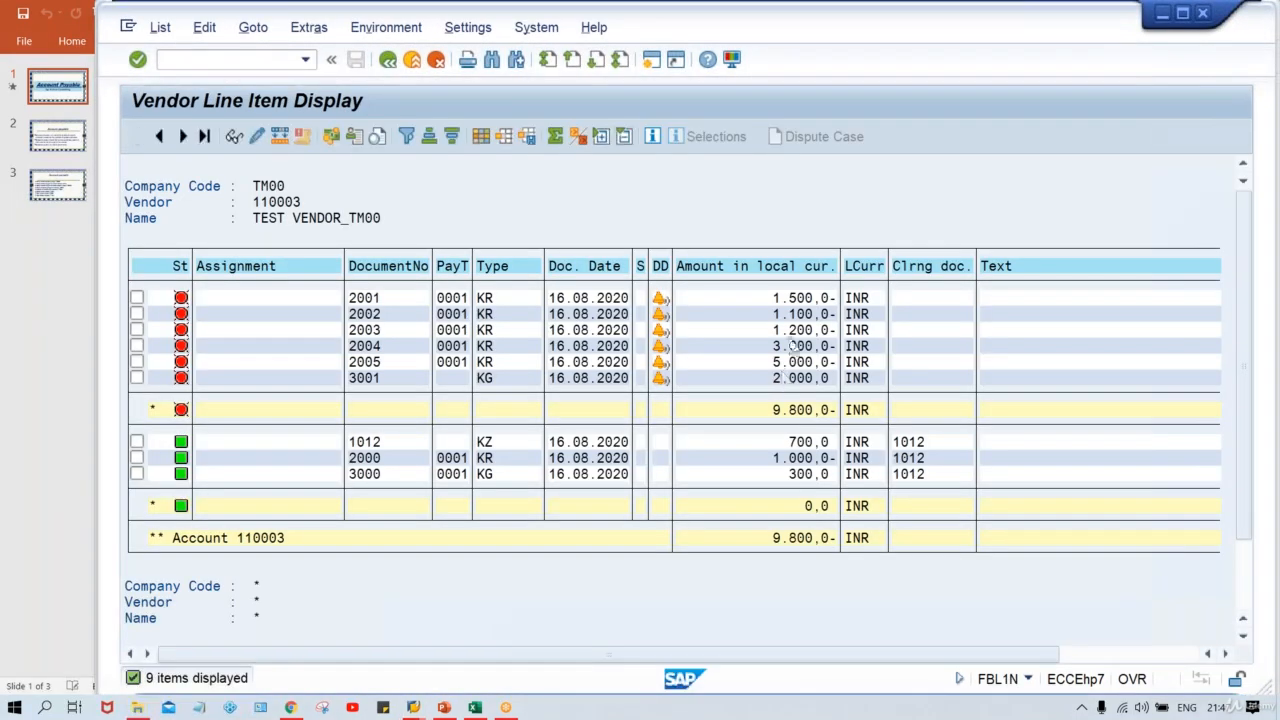
left_click(770, 329)
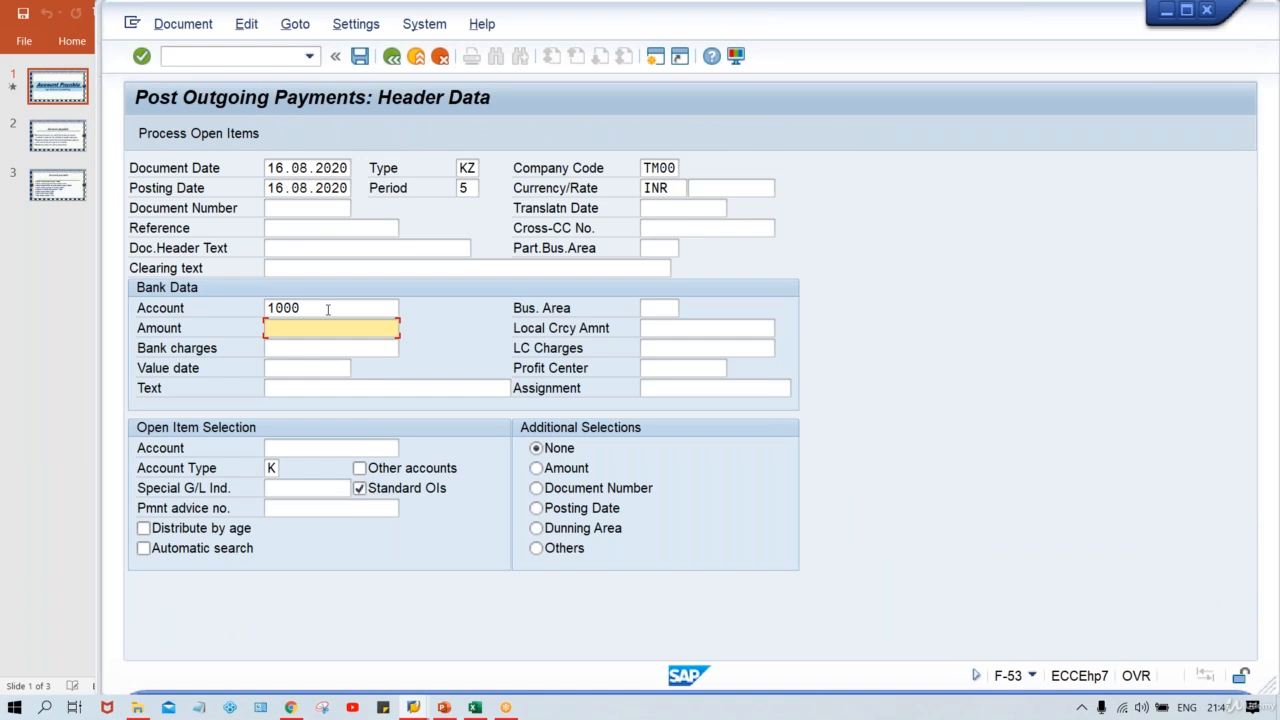
type("2300")
Switch to the Class workbook in Excel and enter the example amounts 124546.00 in G11 and 124570 in G12
left_click(478, 708)
left_click(490, 408)
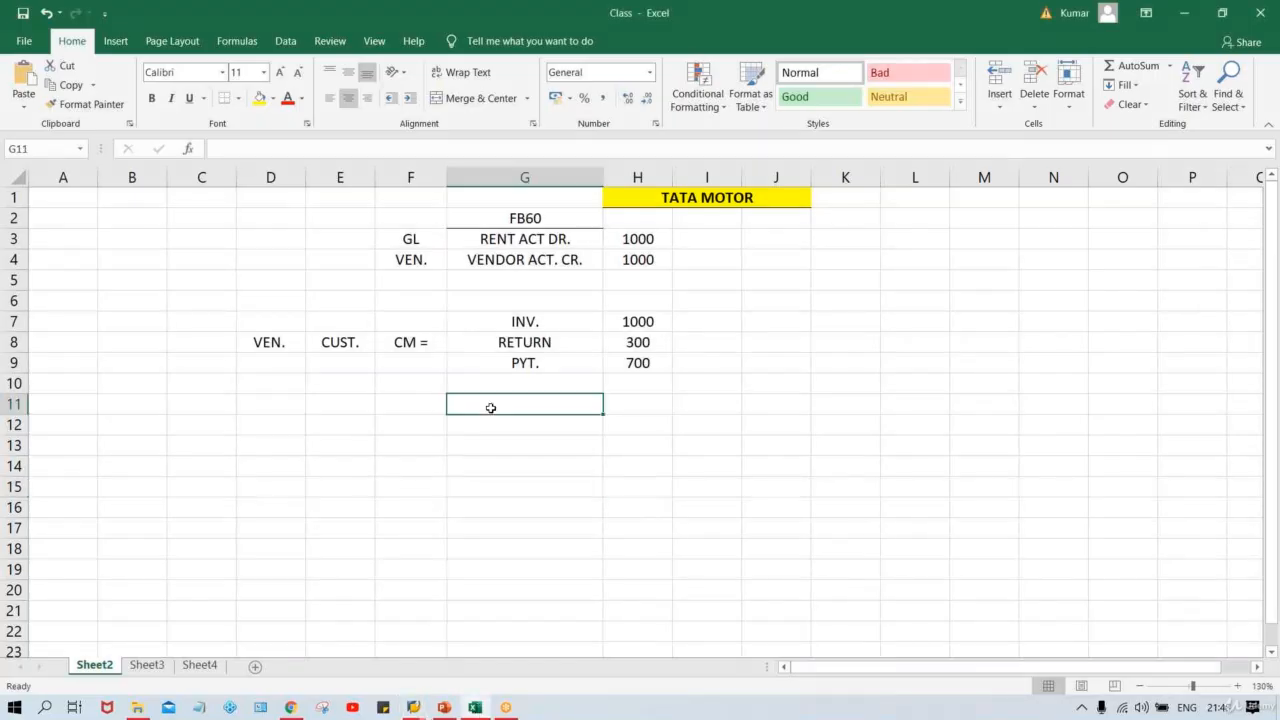
type("12454656")
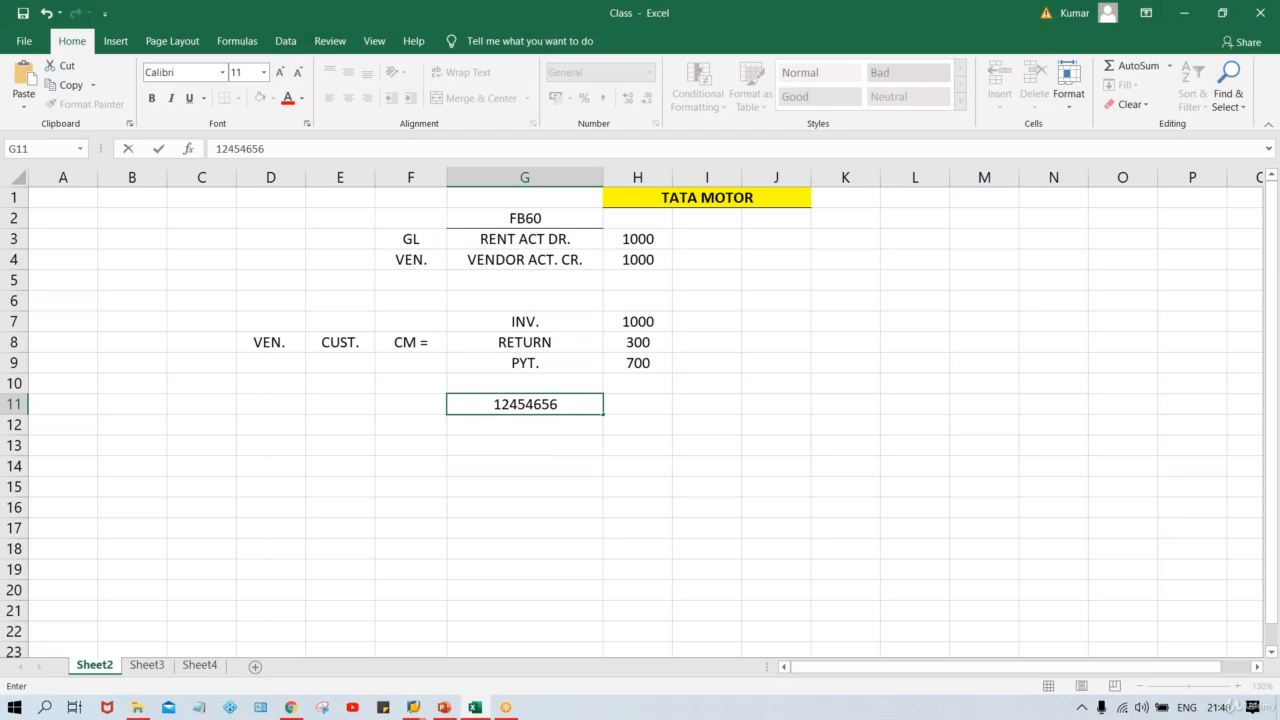
key("BackSpace")
key("BackSpace")
type(".00")
key("Return")
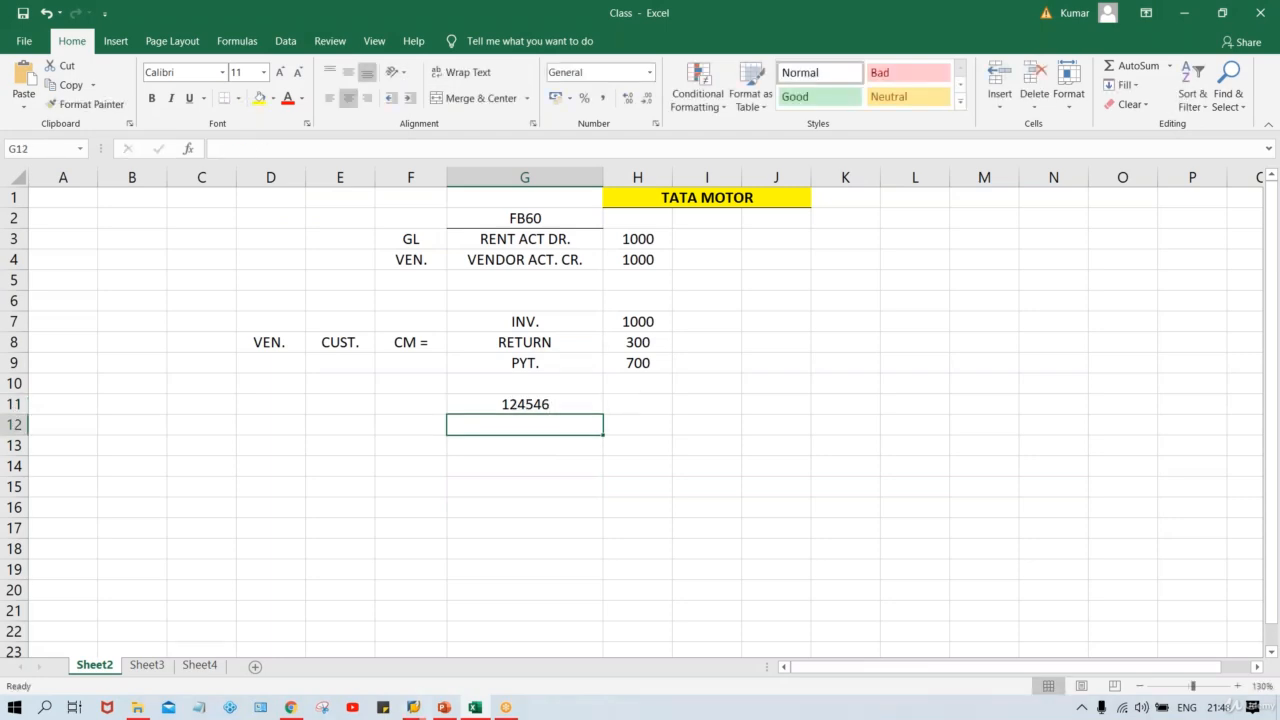
type("124570")
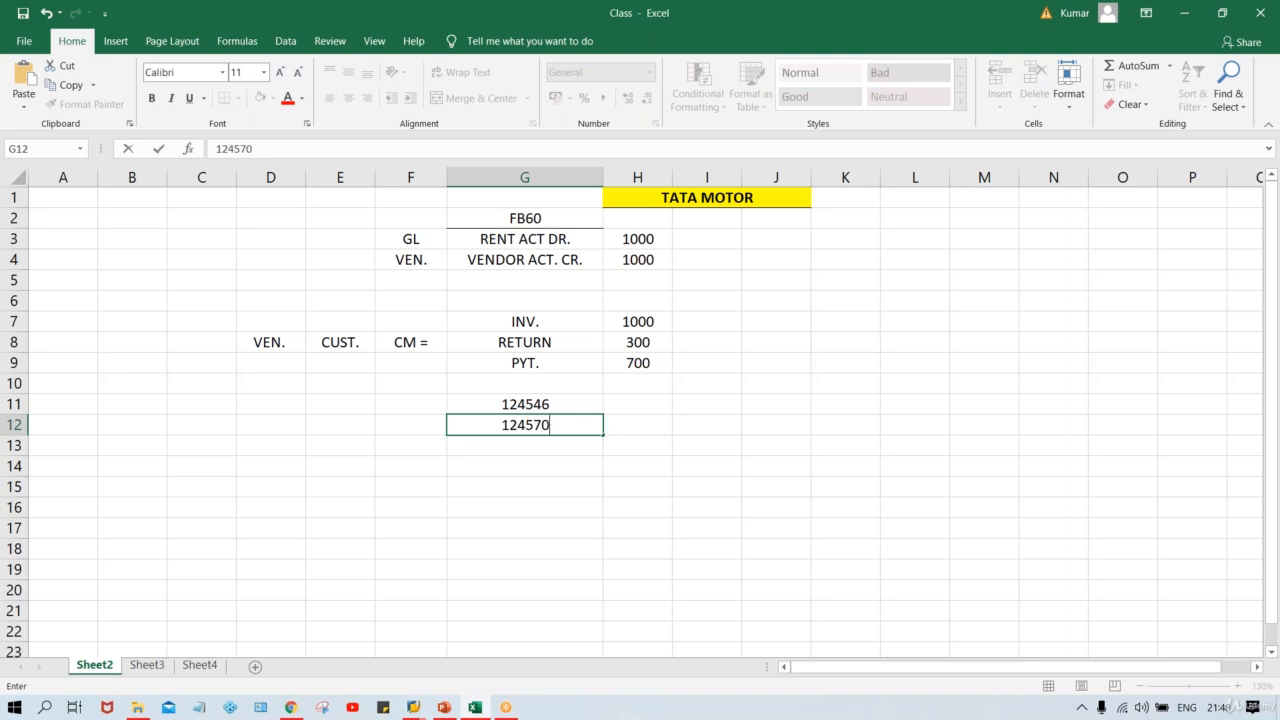
key("Return")
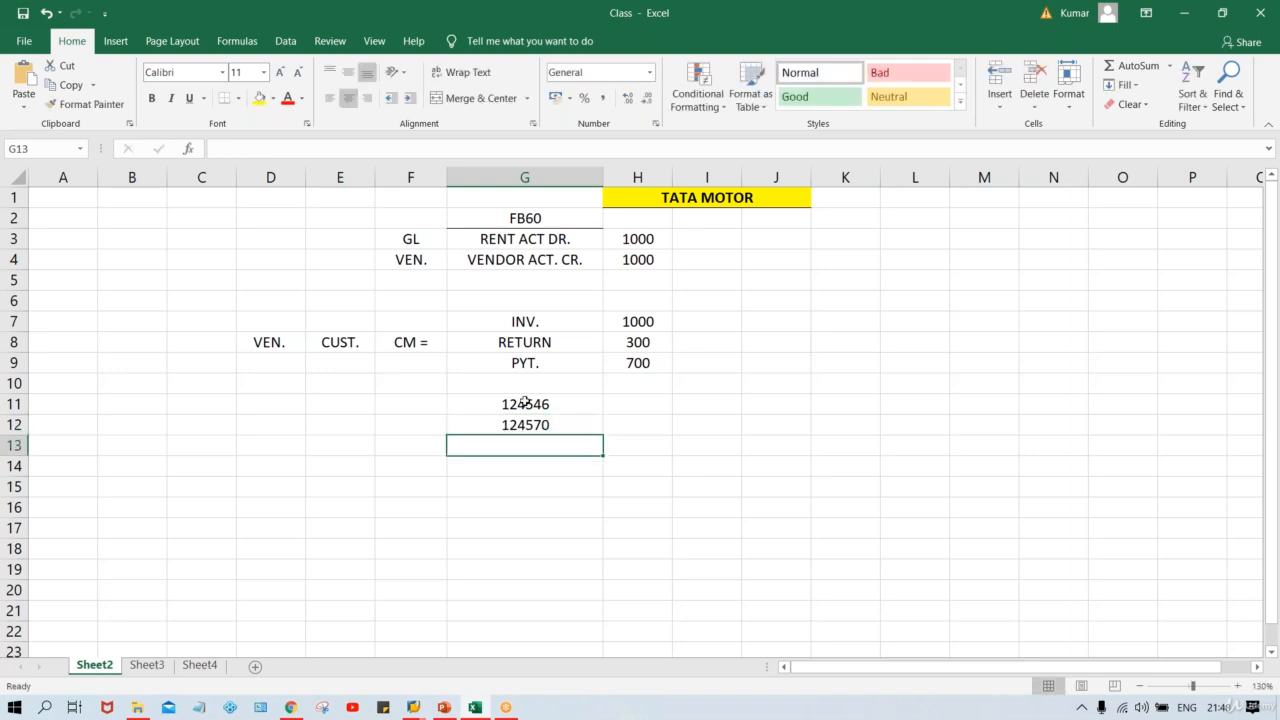
left_click(525, 402)
left_click(505, 422)
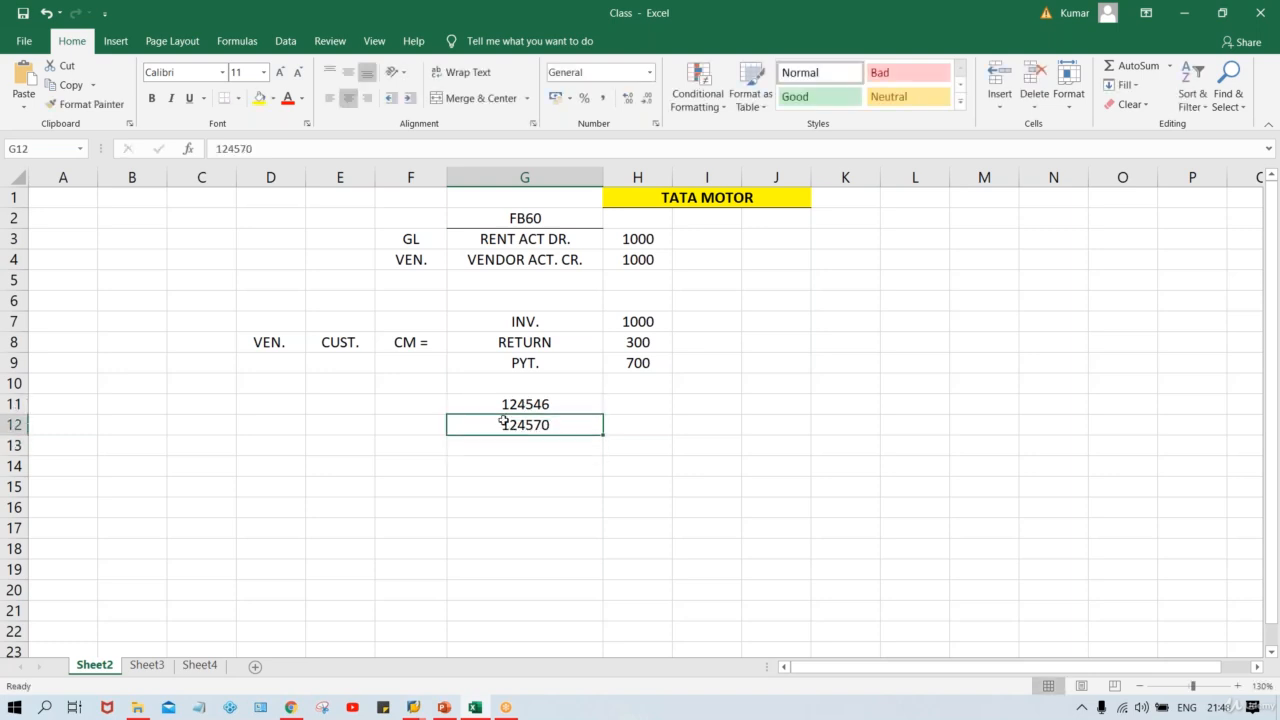
left_click(491, 407)
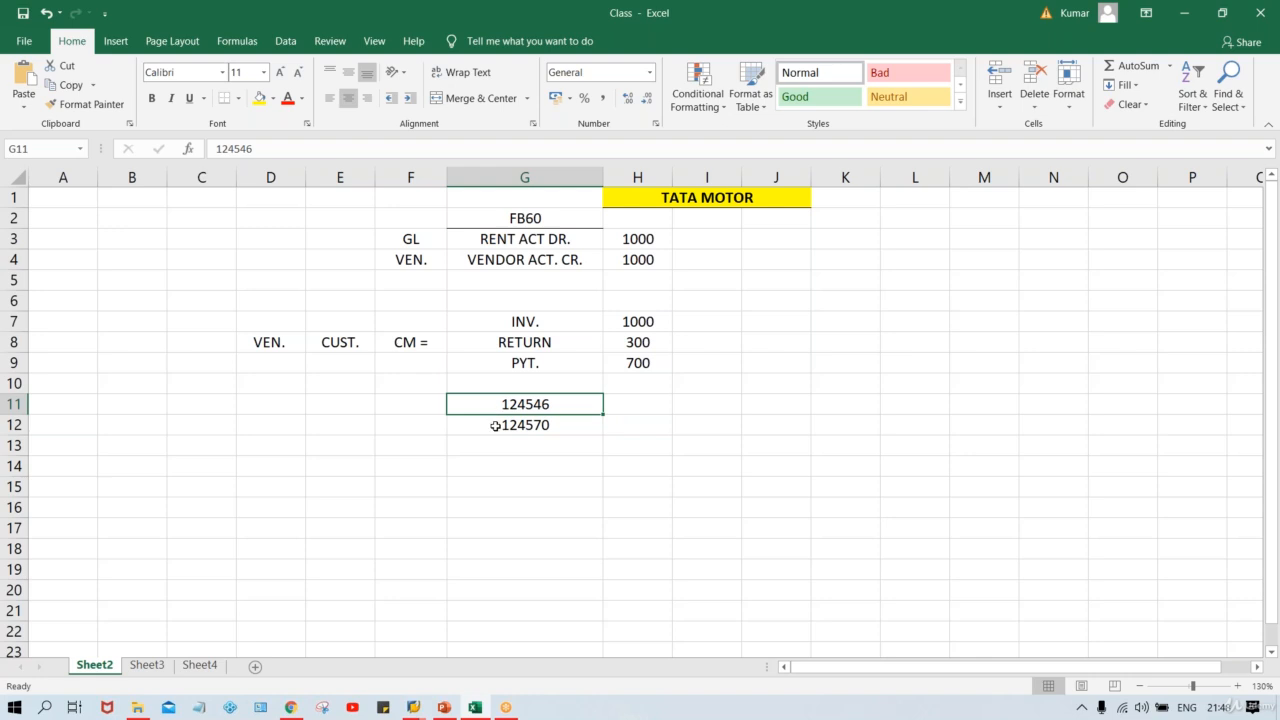
Return to the outgoing payment in SAP and set its bank data amount to 1
key("alt+Tab")
left_click(333, 330)
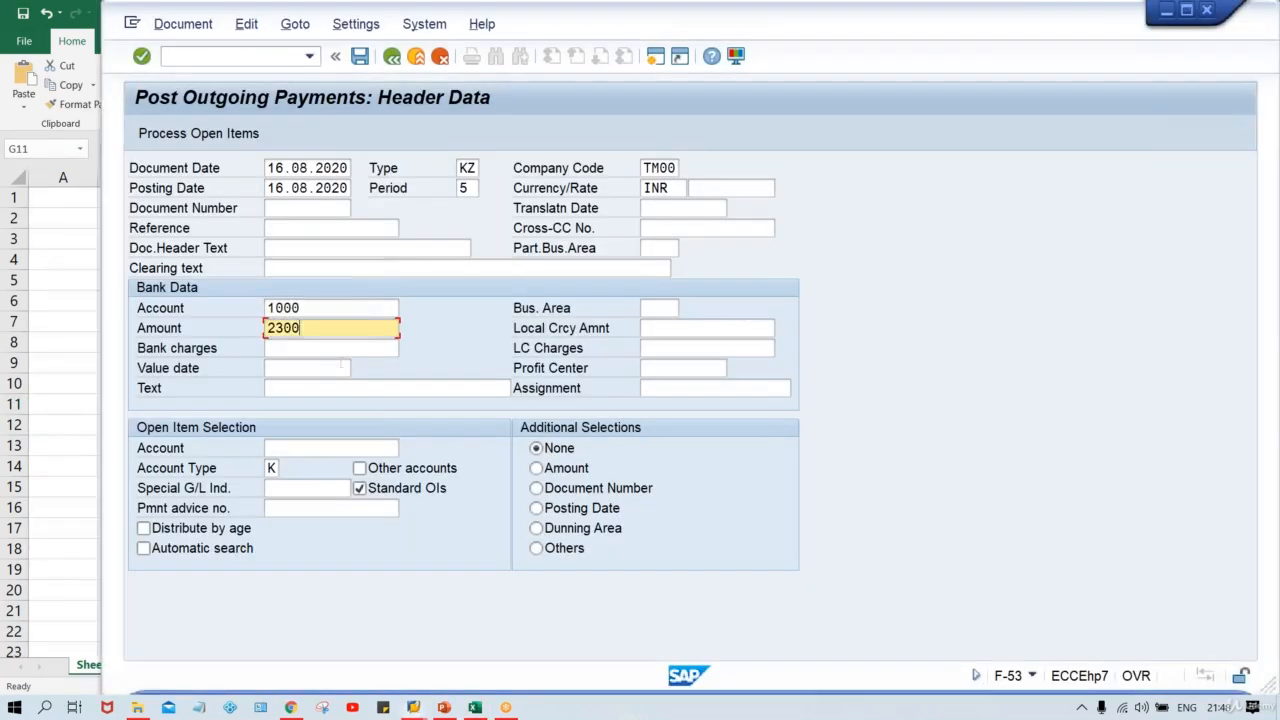
left_click_drag(317, 329, 168, 327)
type("1")
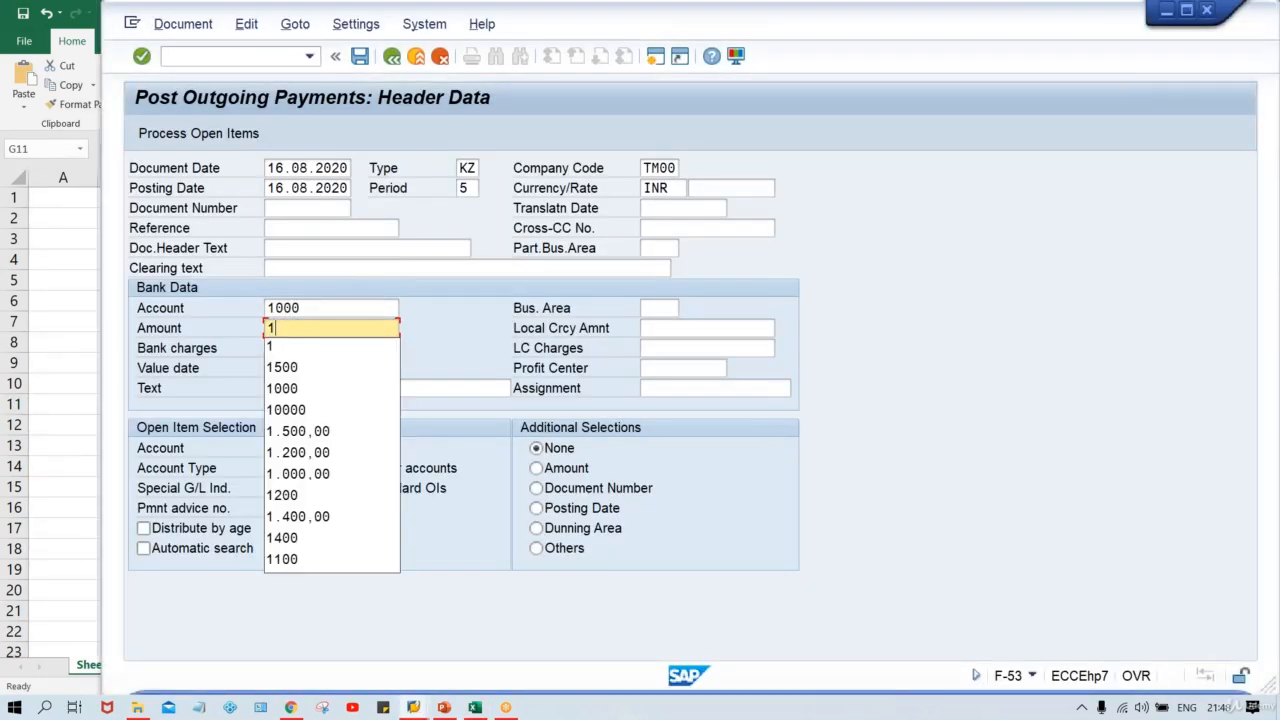
left_click(478, 326)
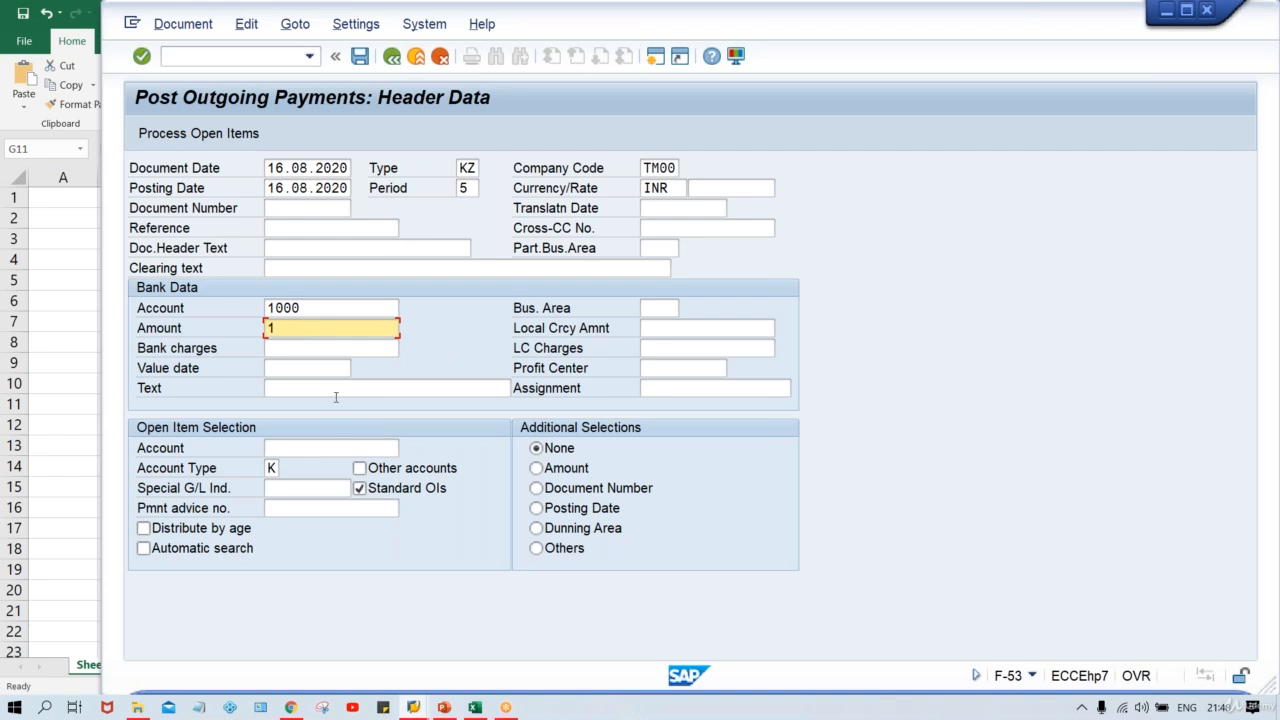
Choose the account of TEST VENDOR_TM00 for the open item selection and load its open items for processing
left_click(297, 446)
type("1")
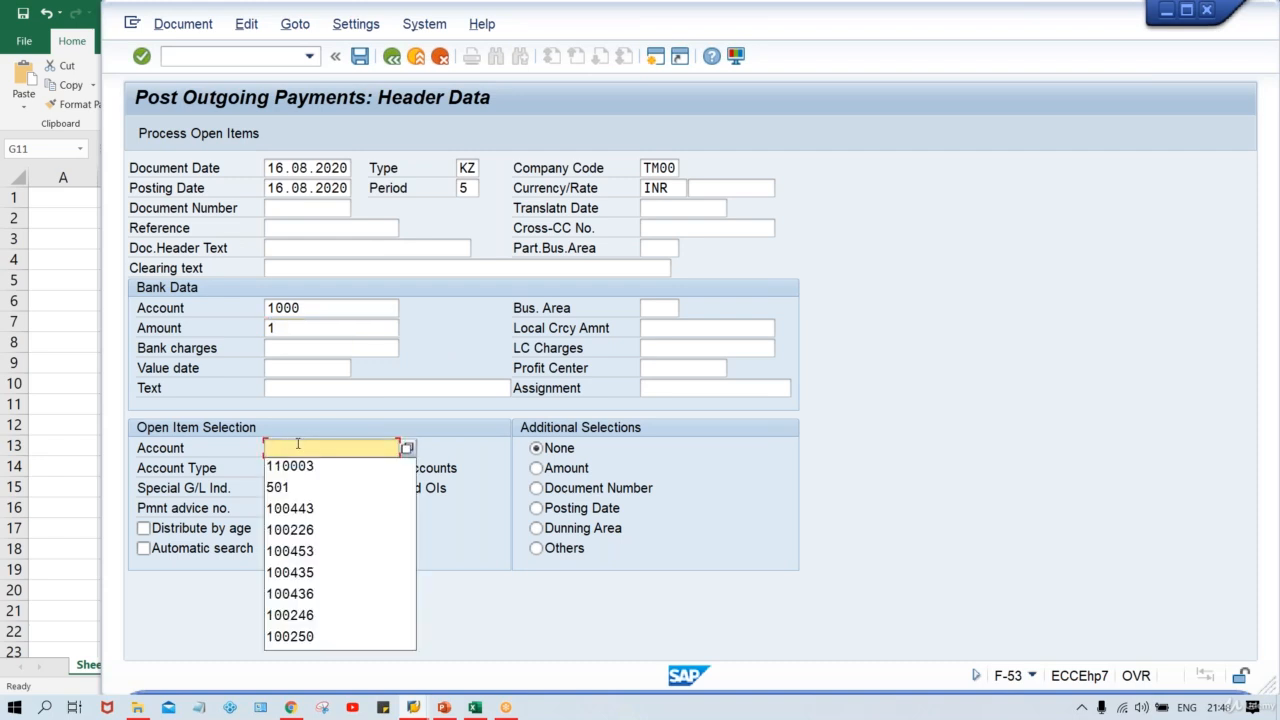
key("Down")
key("Return")
key("Return")
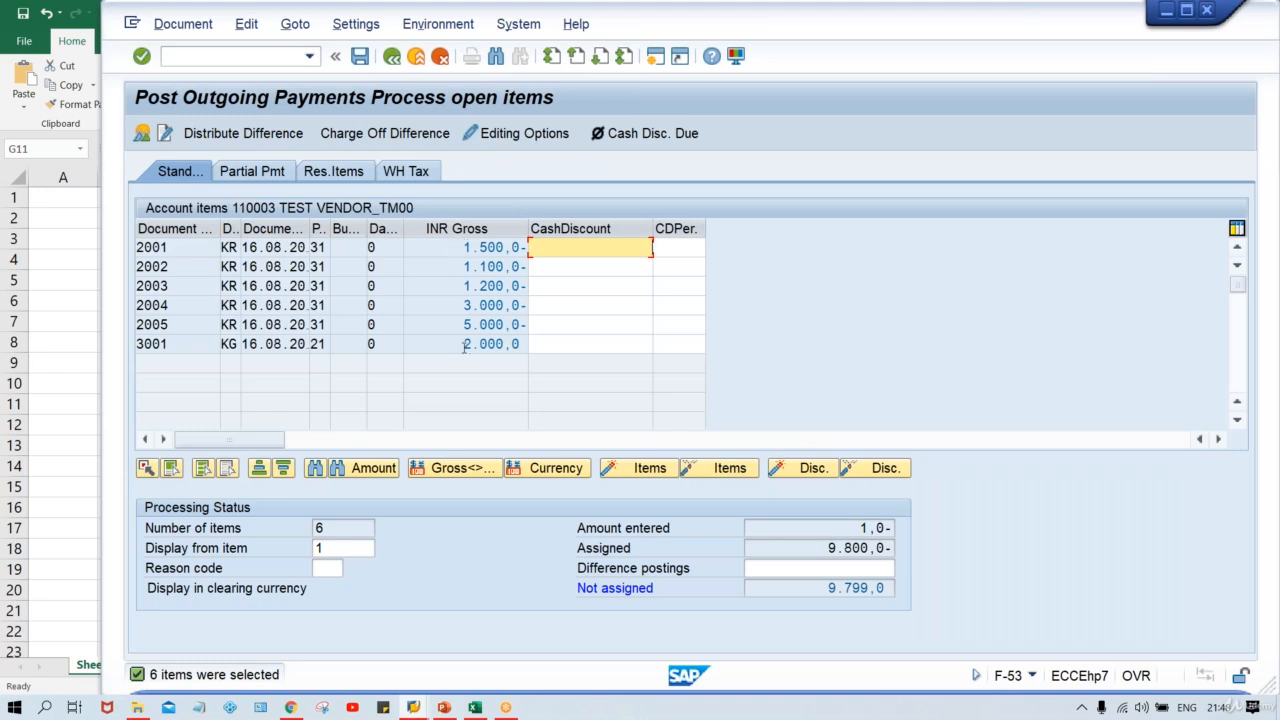
Compare the gross amounts of credit memo 3001 and invoice 2005 in the payment's open items
left_click_drag(465, 347, 533, 349)
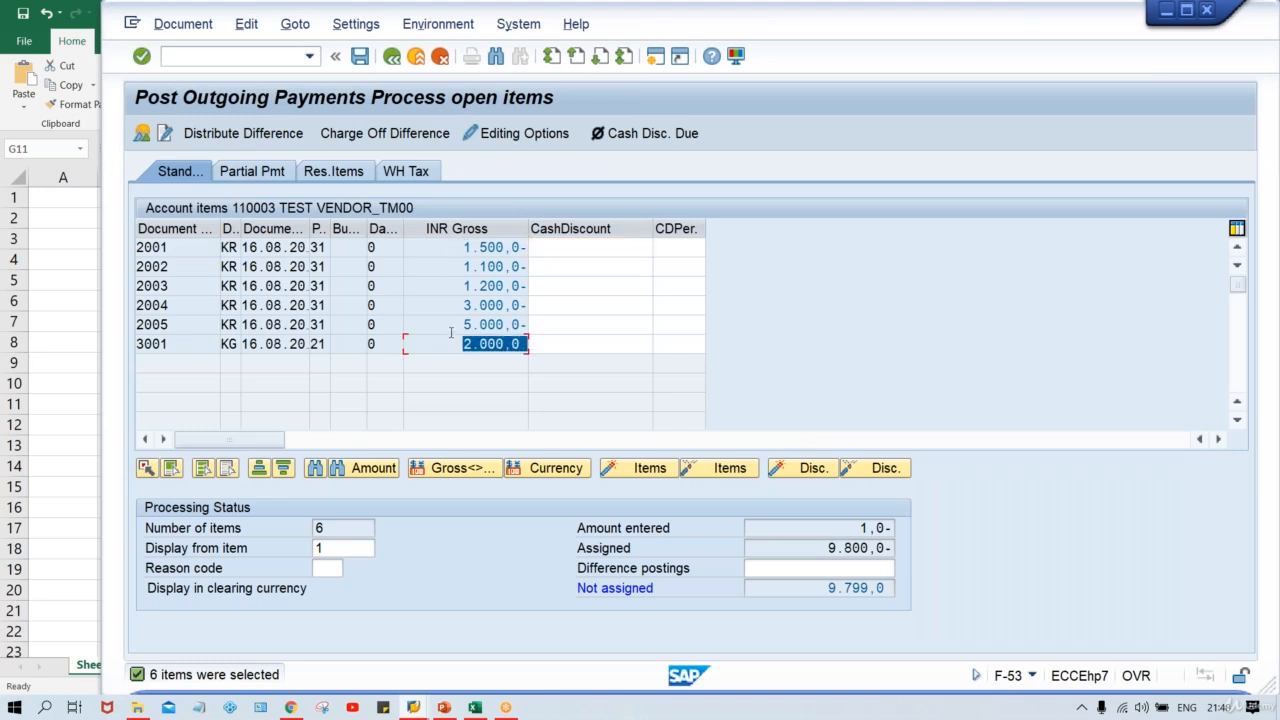
left_click(515, 322)
double_click(515, 322)
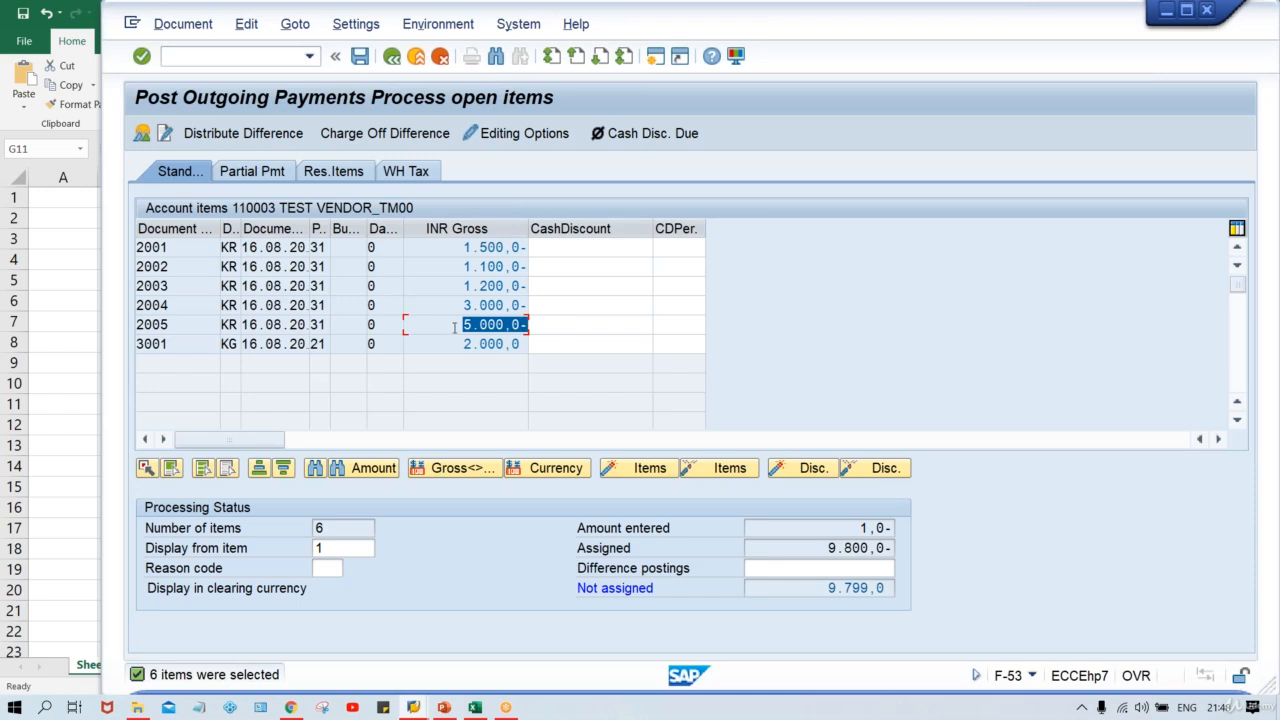
left_click_drag(460, 344, 527, 343)
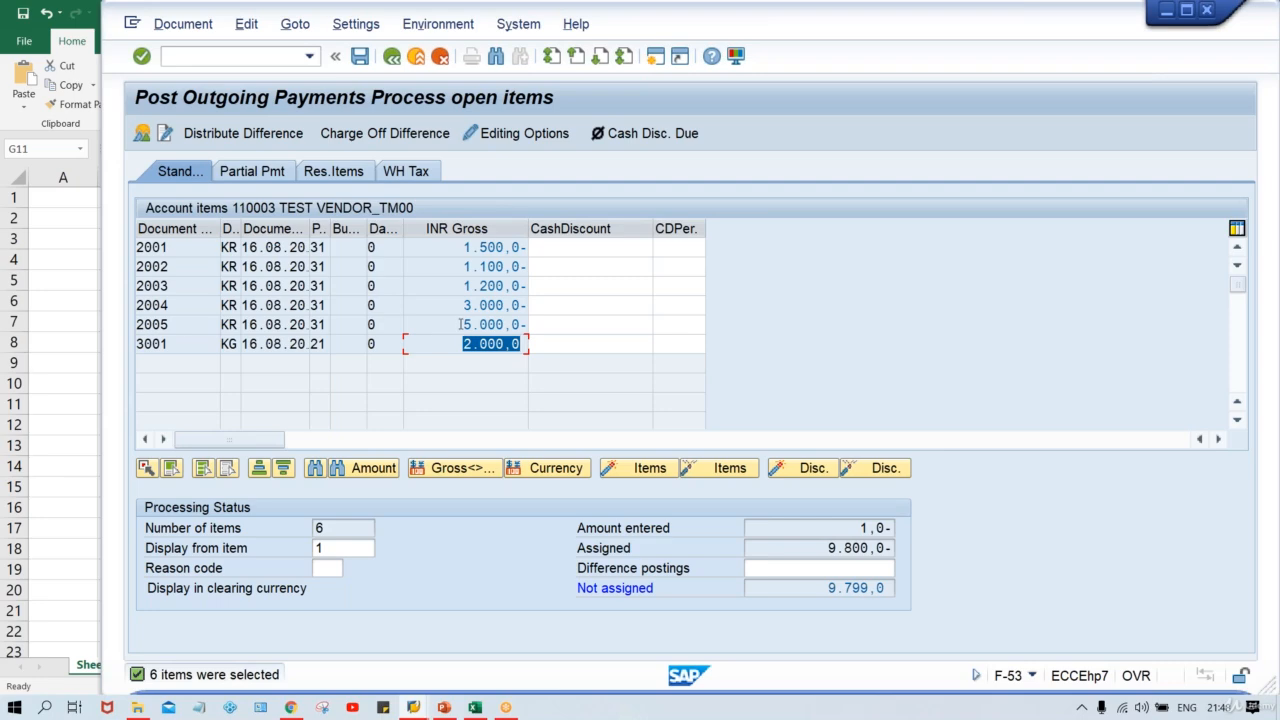
left_click_drag(437, 326, 615, 330)
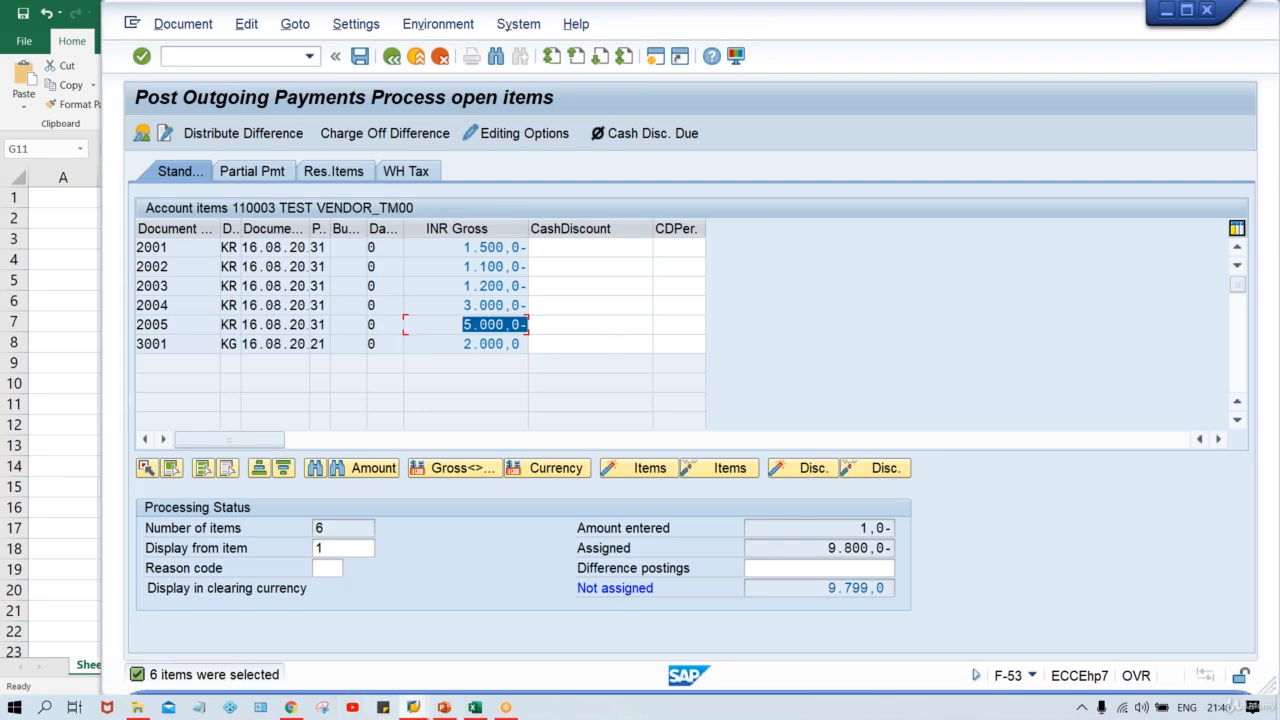
Inspect the line item details of credit memo 3001 from the vendor line item display, and return to the list
mouse_move(413, 710)
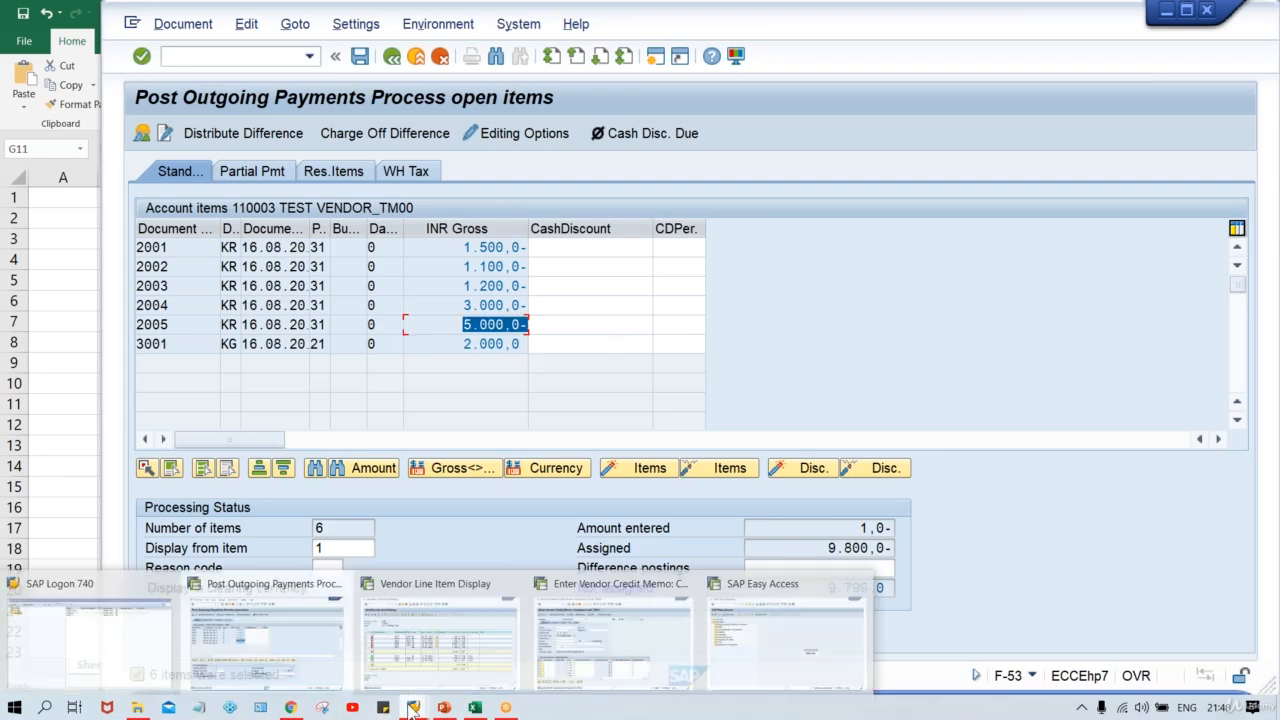
left_click(437, 614)
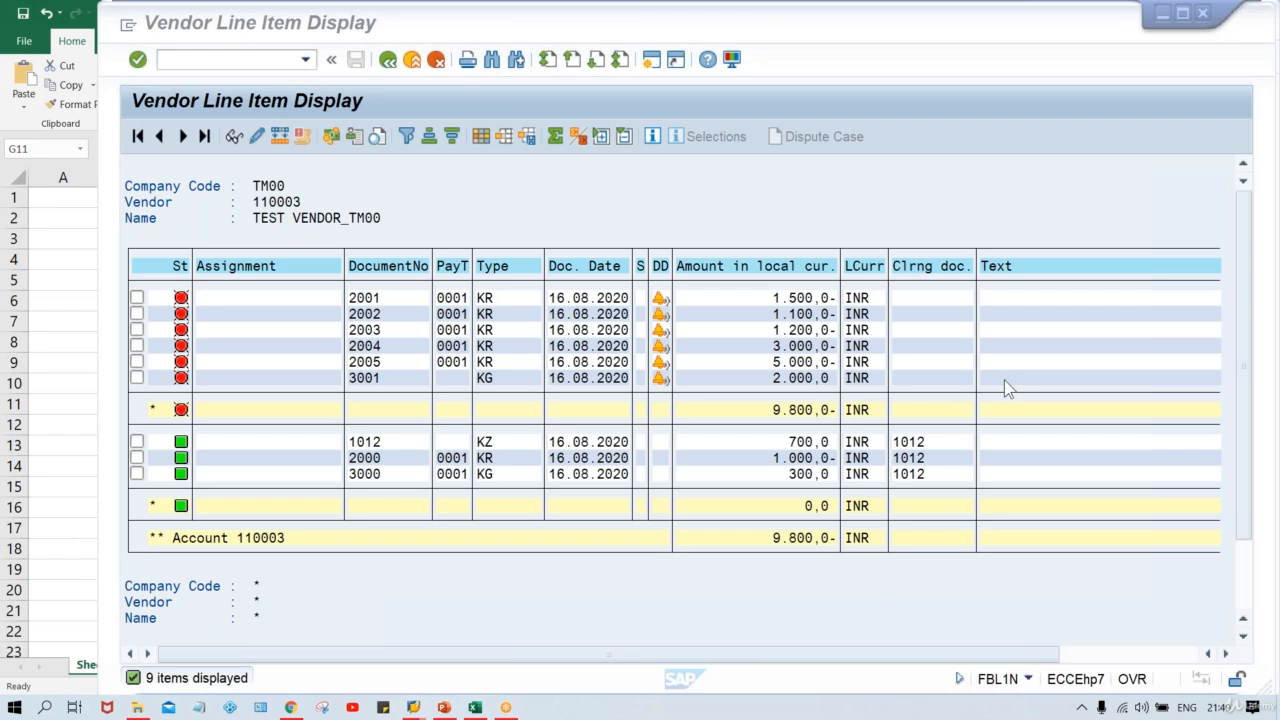
left_click(932, 389)
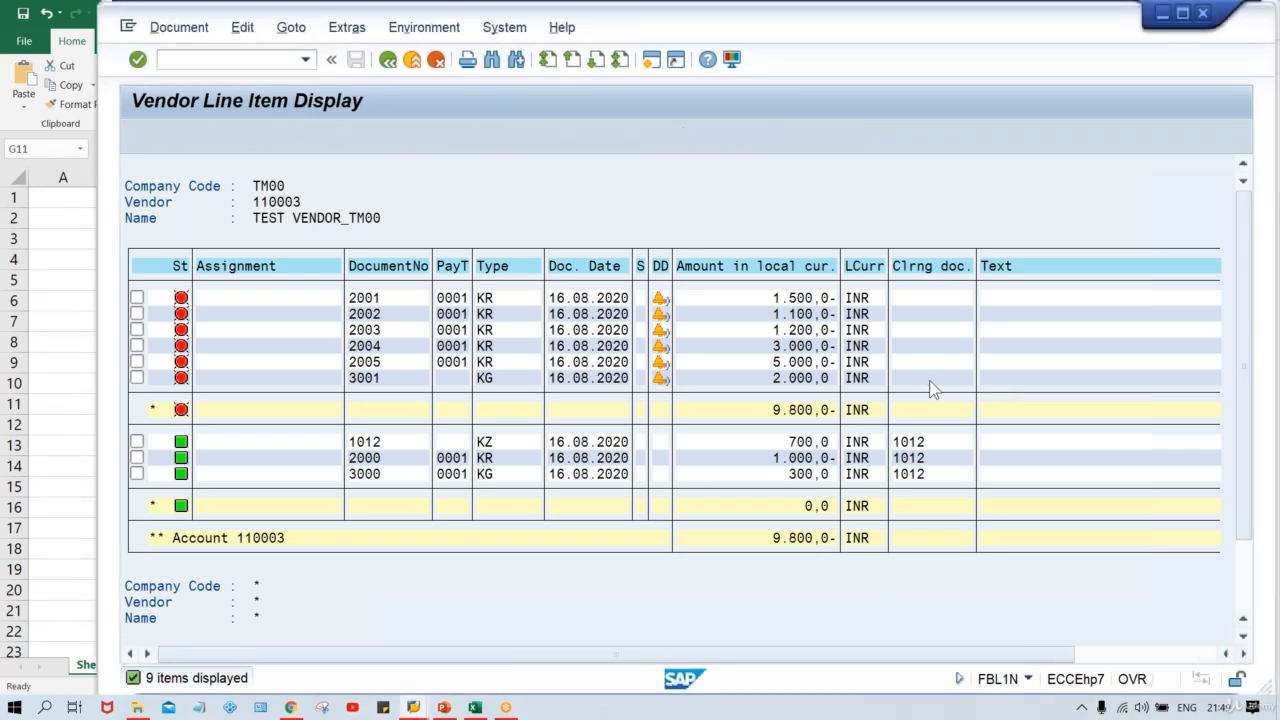
double_click(932, 389)
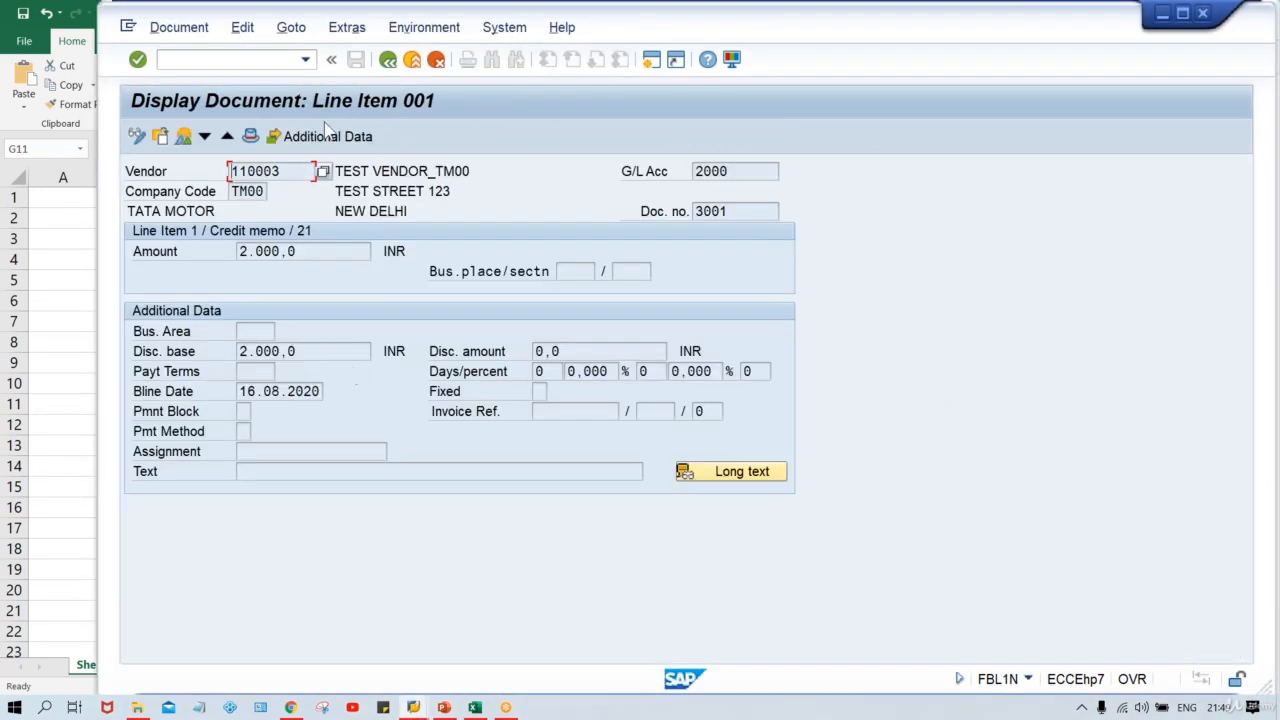
left_click(388, 60)
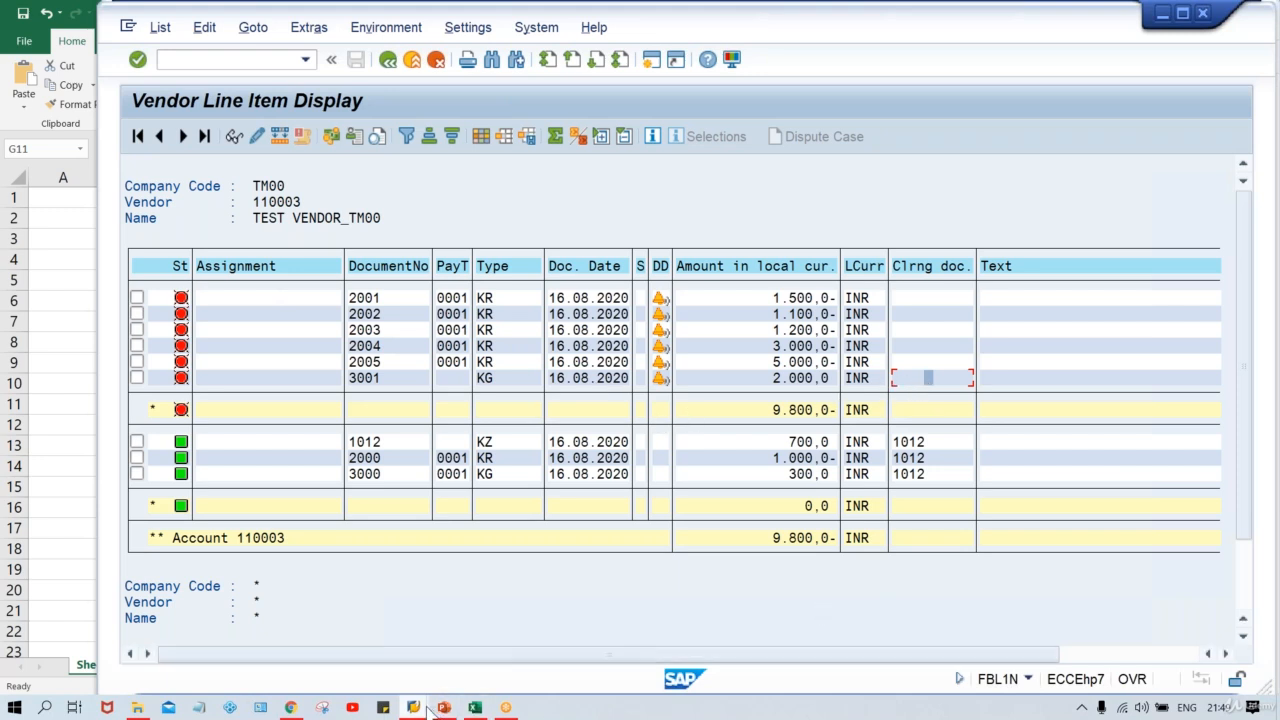
Check the Text field on the vendor credit memo entry screen and go back to the vendor line item display
mouse_move(430, 710)
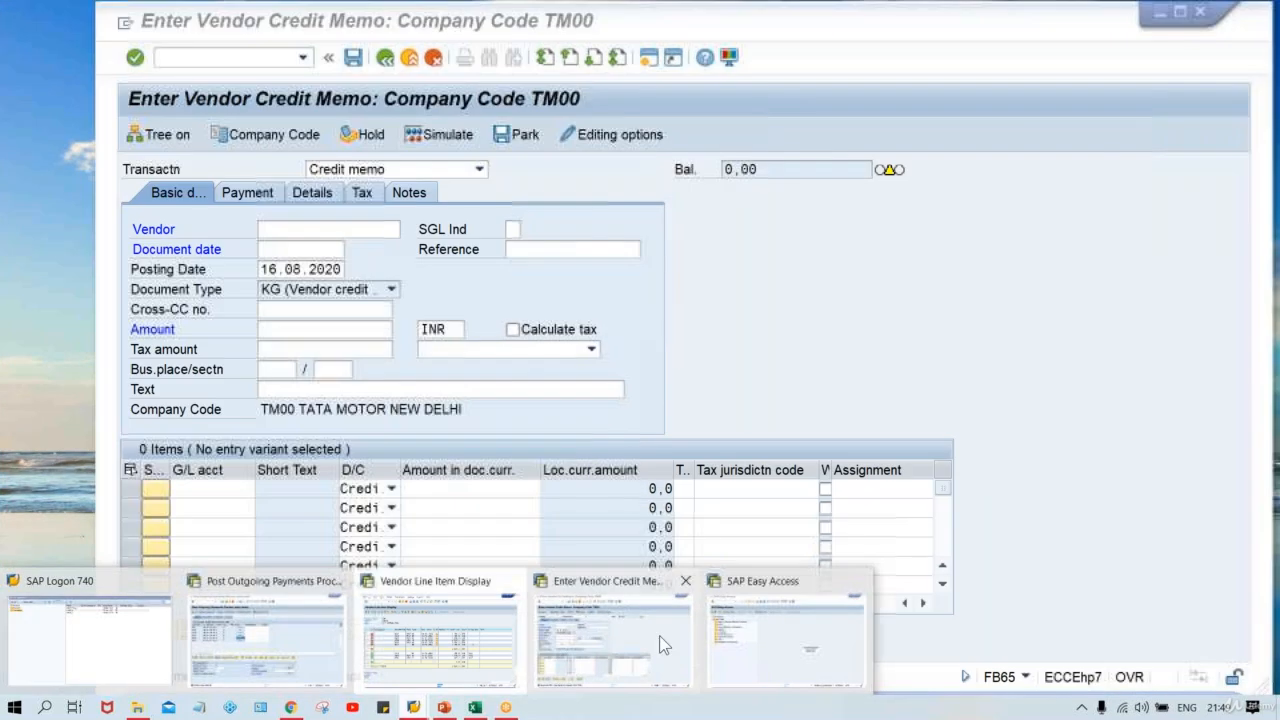
left_click(659, 635)
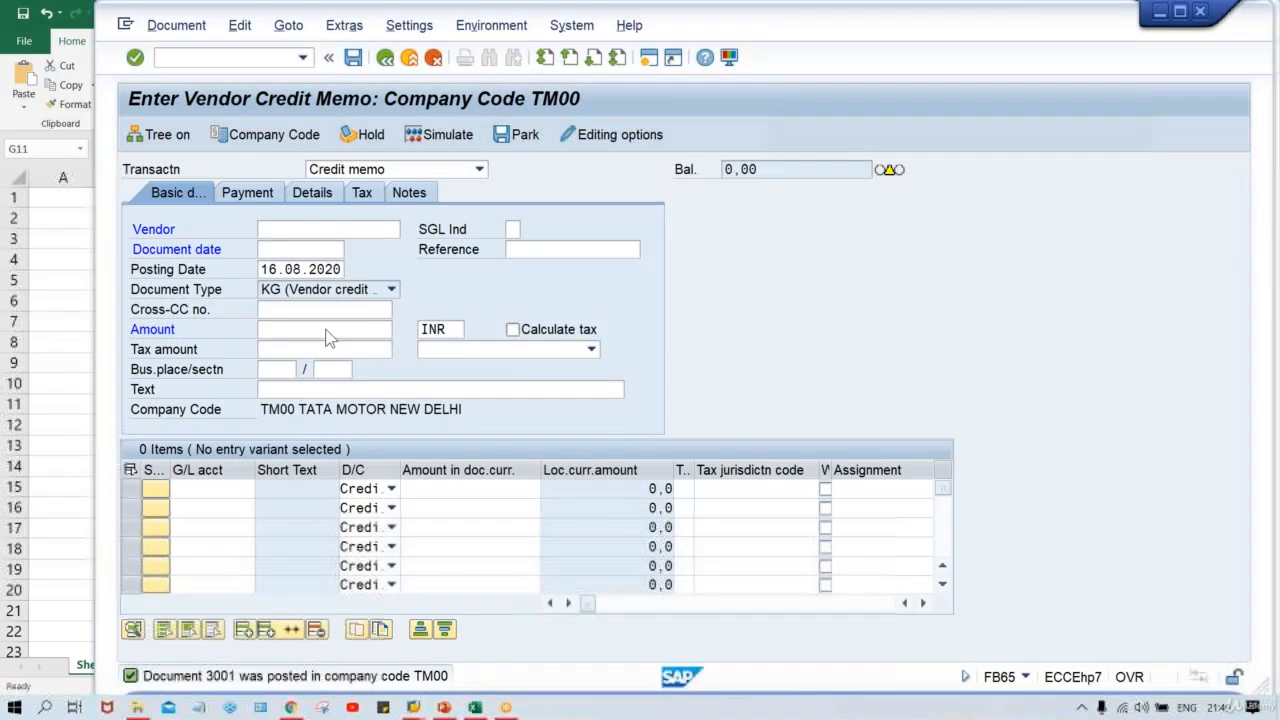
left_click(303, 388)
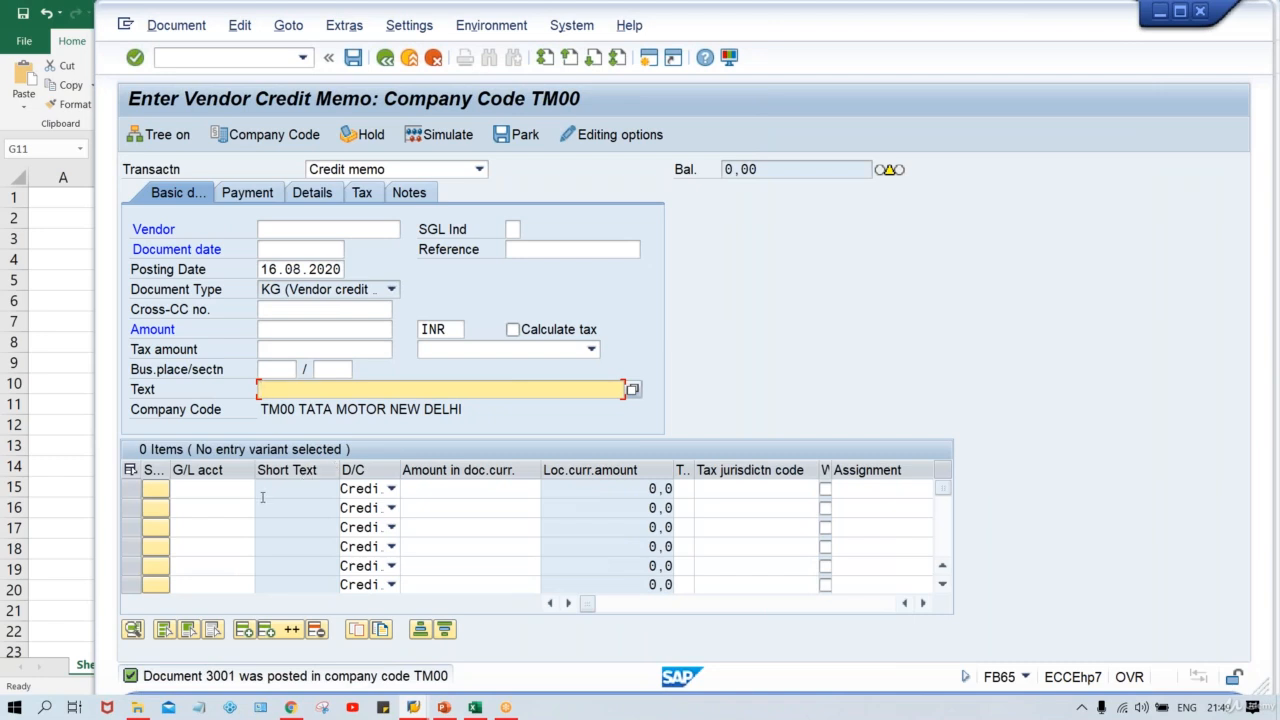
left_click(730, 489)
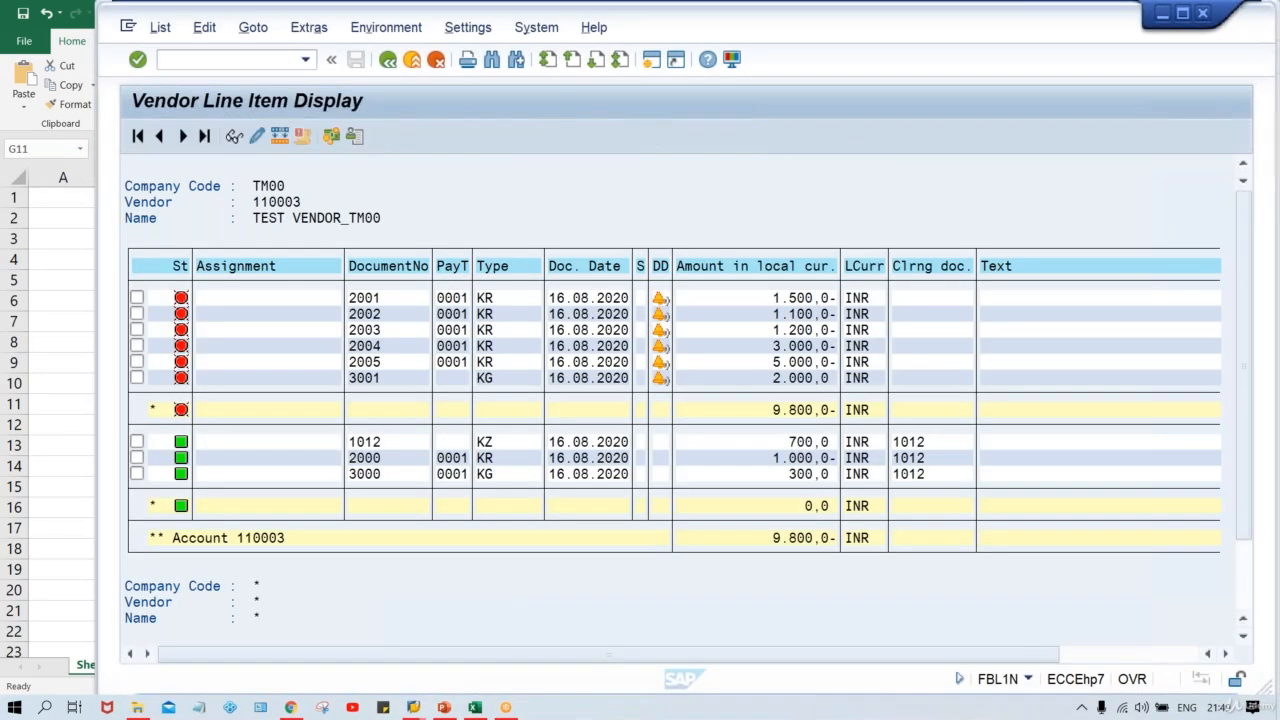
Change the line item text of credit memo 3001 to "CM for 2005", save it and refresh the list
double_click(760, 378)
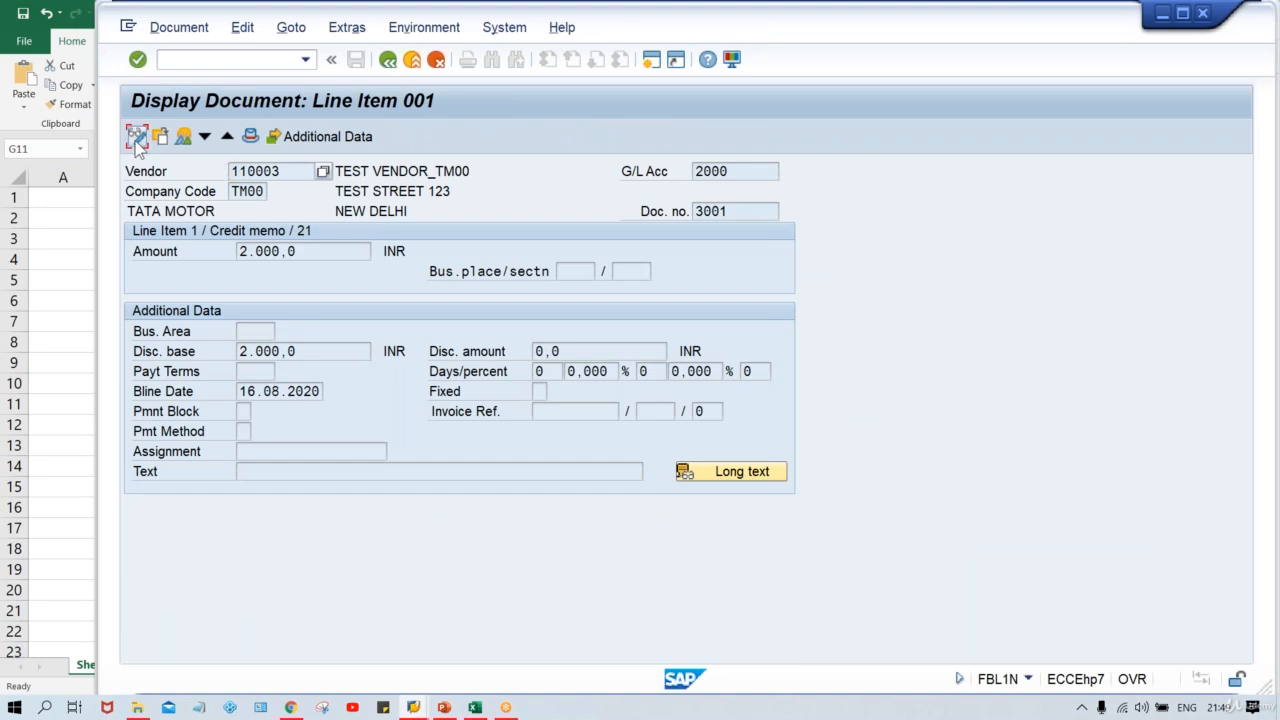
left_click(137, 142)
left_click(255, 471)
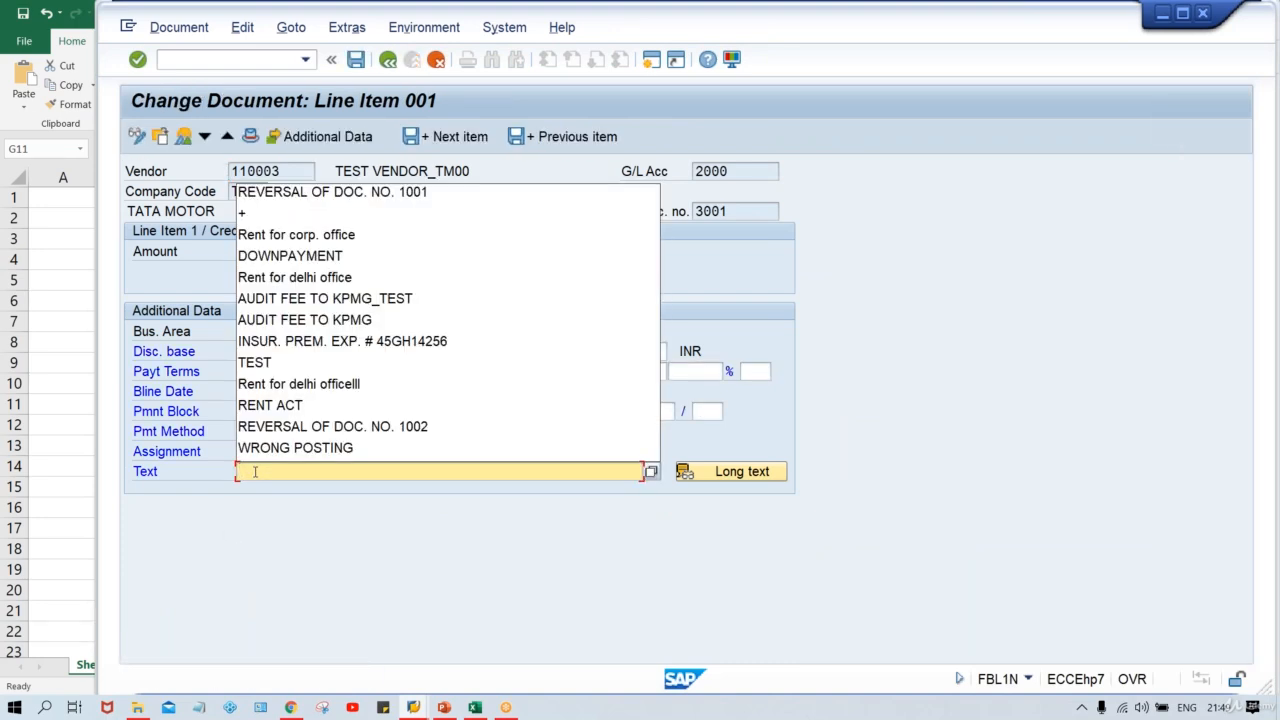
type("c")
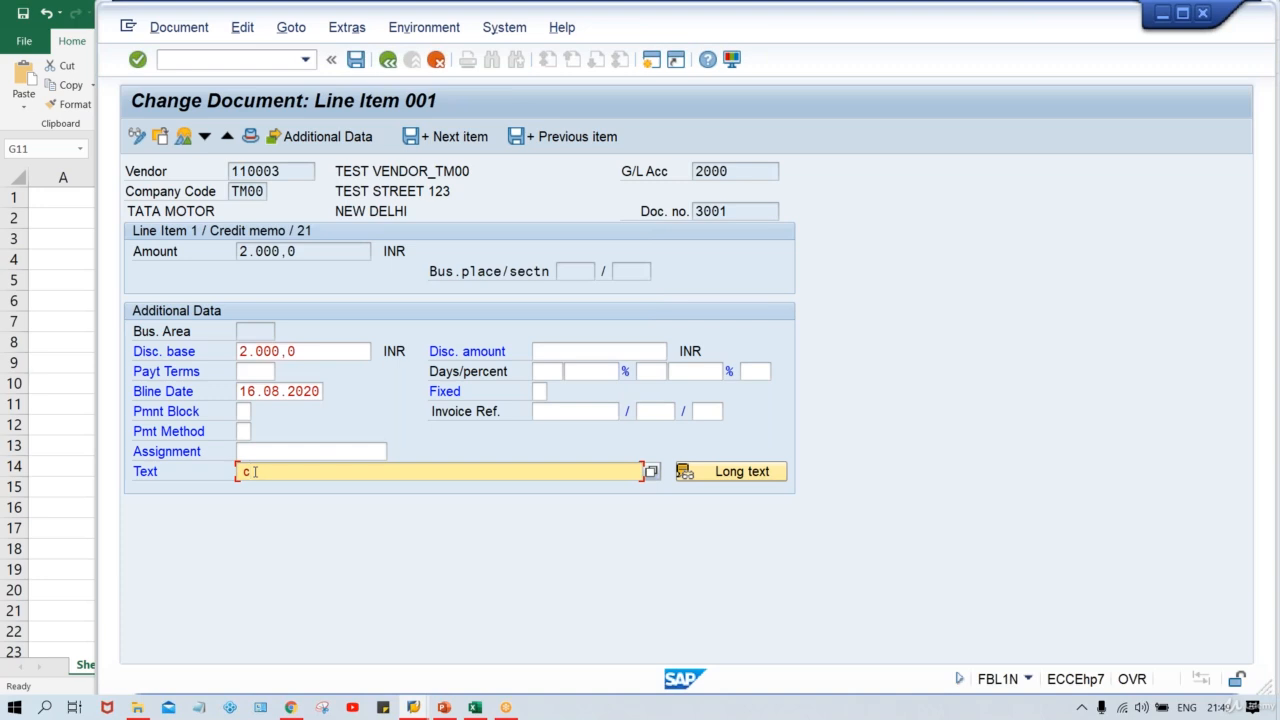
key("BackSpace")
type("CM for 2005")
key("ctrl+s")
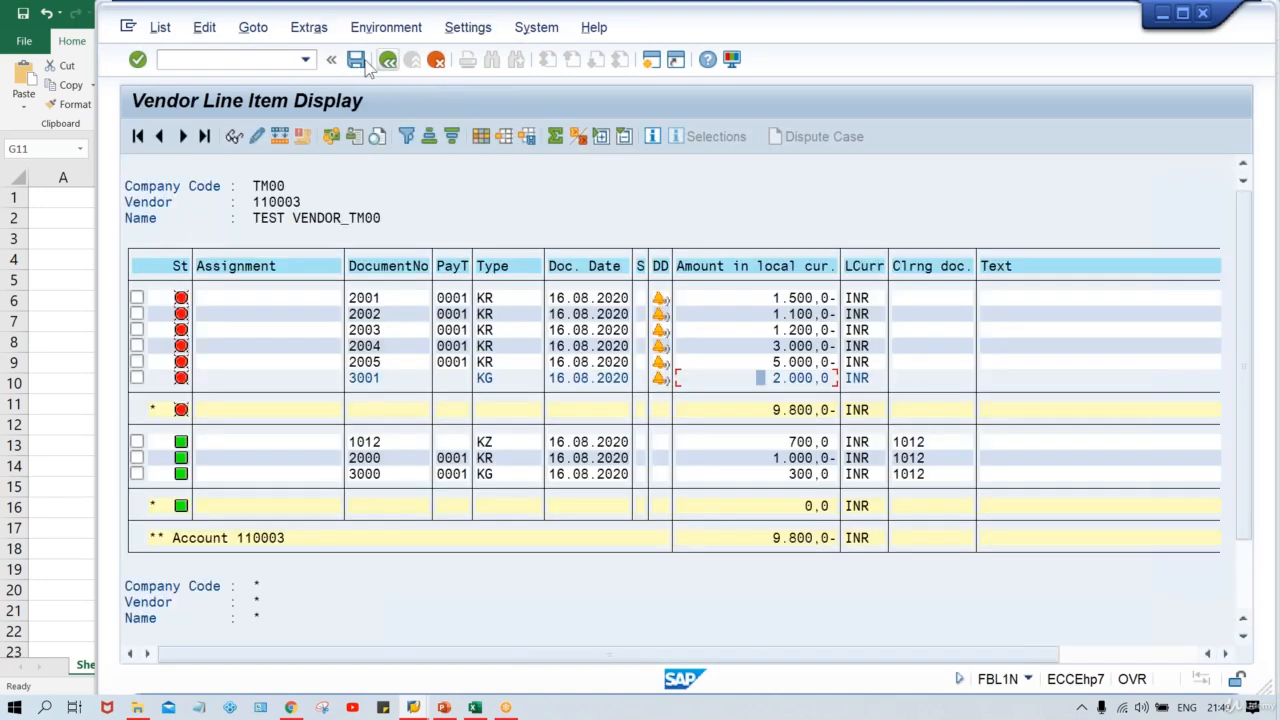
left_click(168, 77)
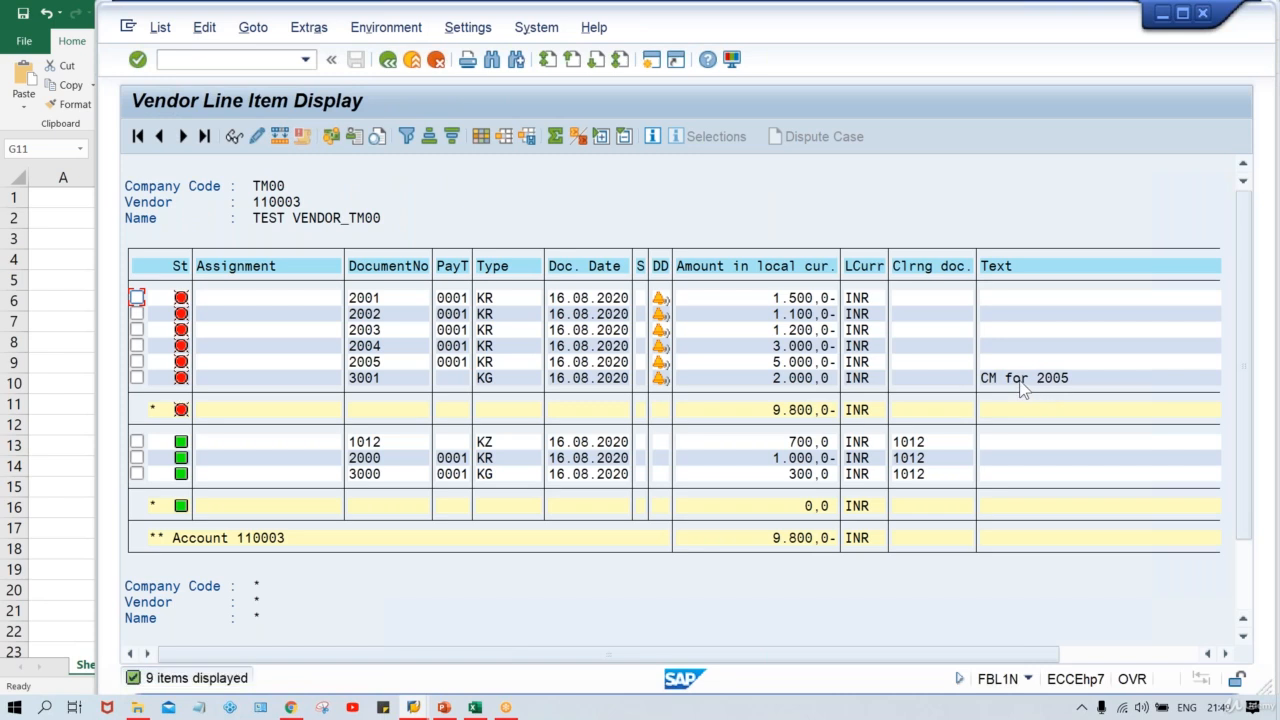
Check invoice 2005 against credit memo 3001 in the line item list and return to the outgoing payment's open items
left_click(392, 361)
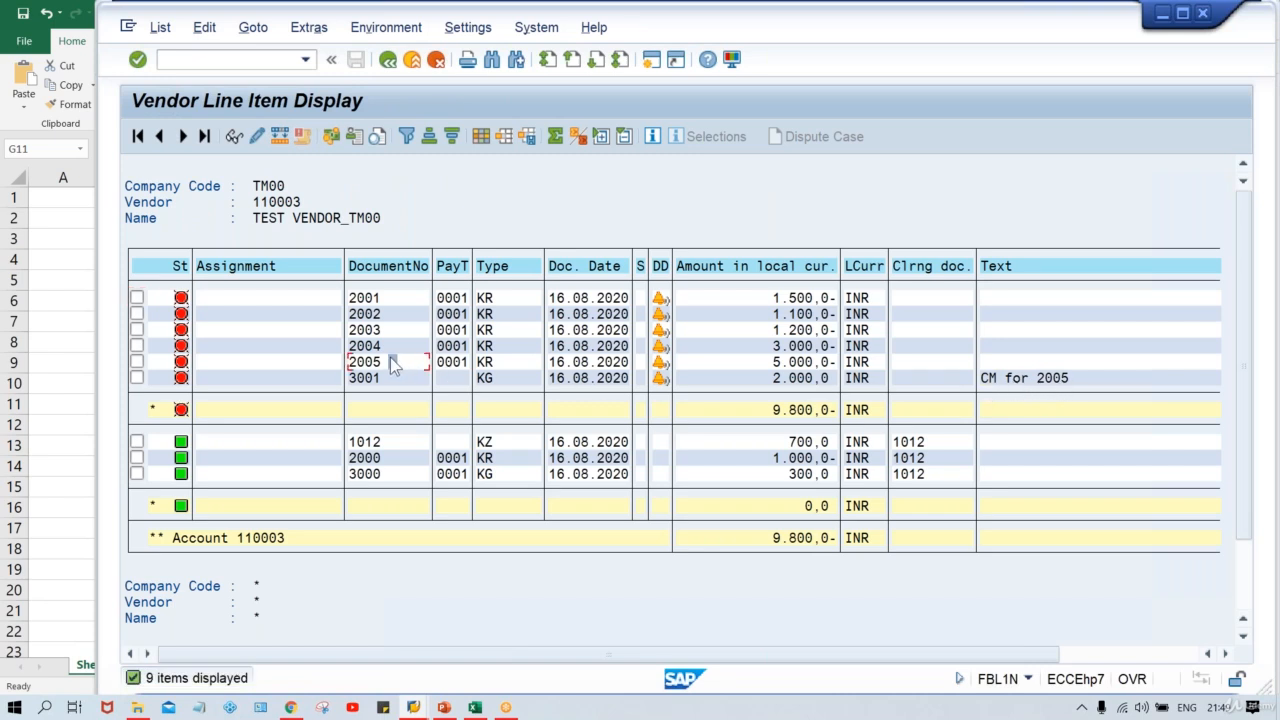
left_click(761, 380)
left_click(383, 316)
key("alt+Tab")
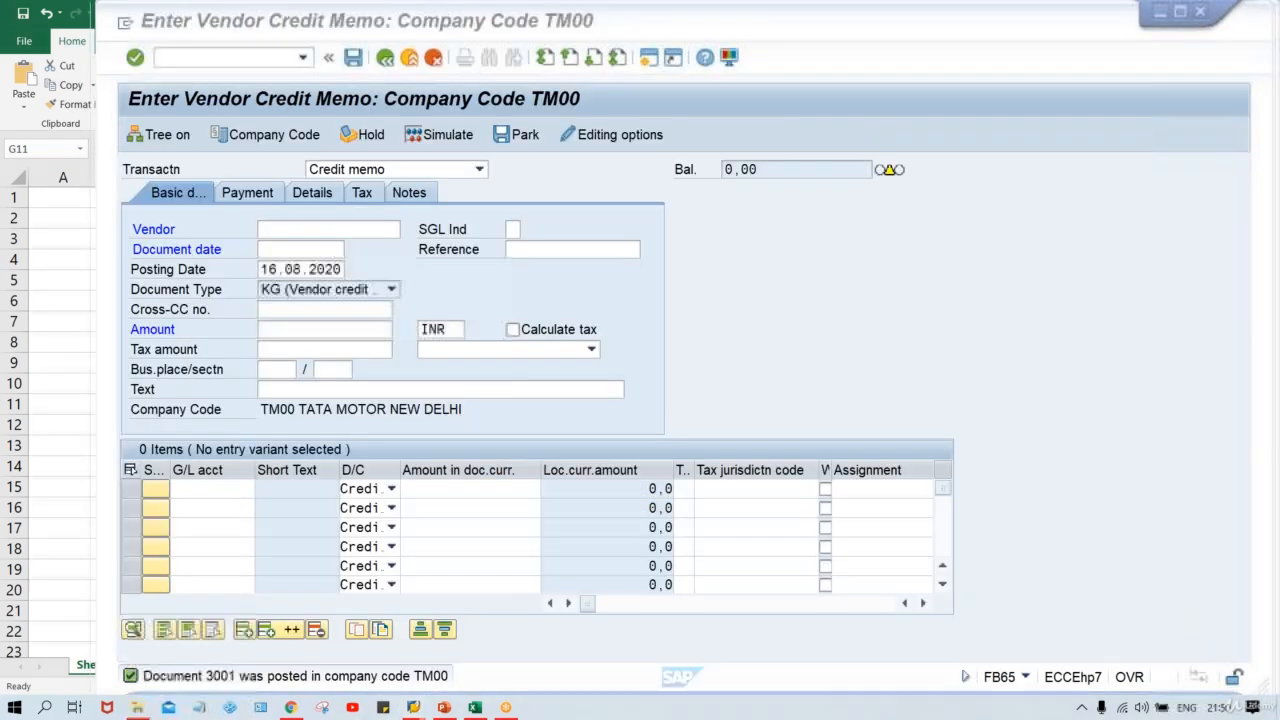
key("alt+Tab")
key("alt+Tab")
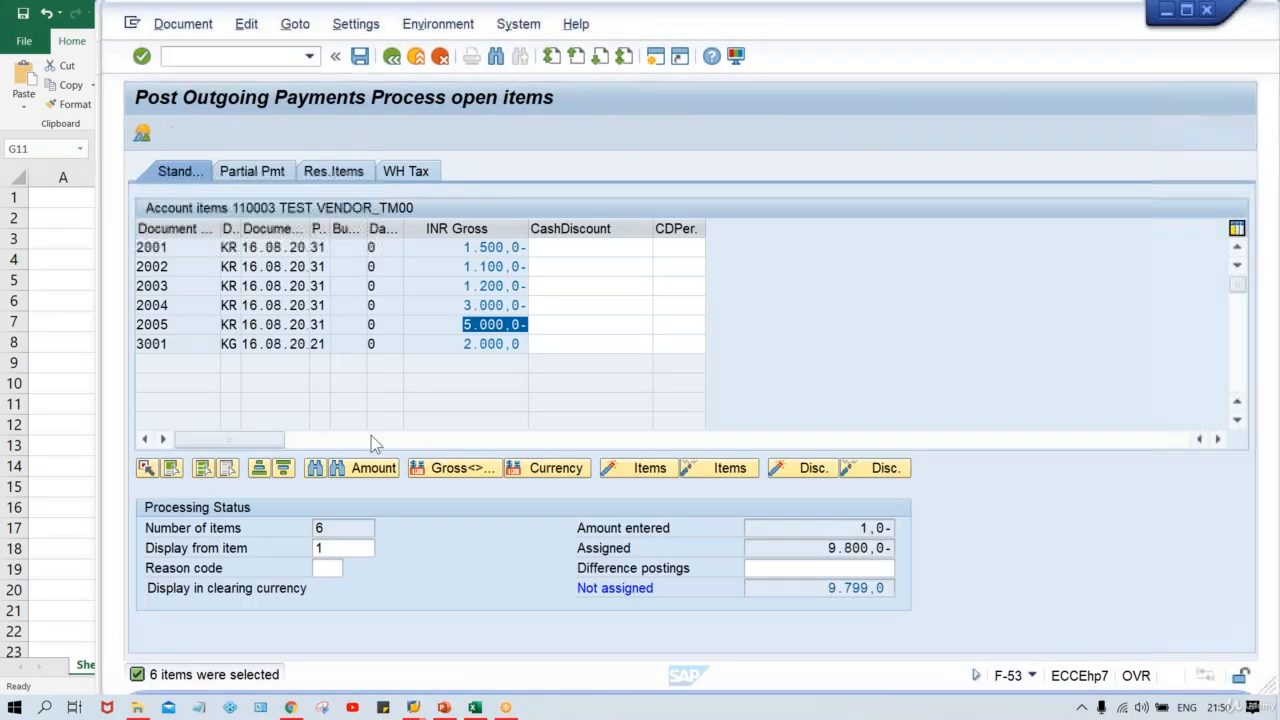
Compare the payment's entered amount with its assigned amount and locate invoices 2002 and 2003 among the open items
left_click(851, 527)
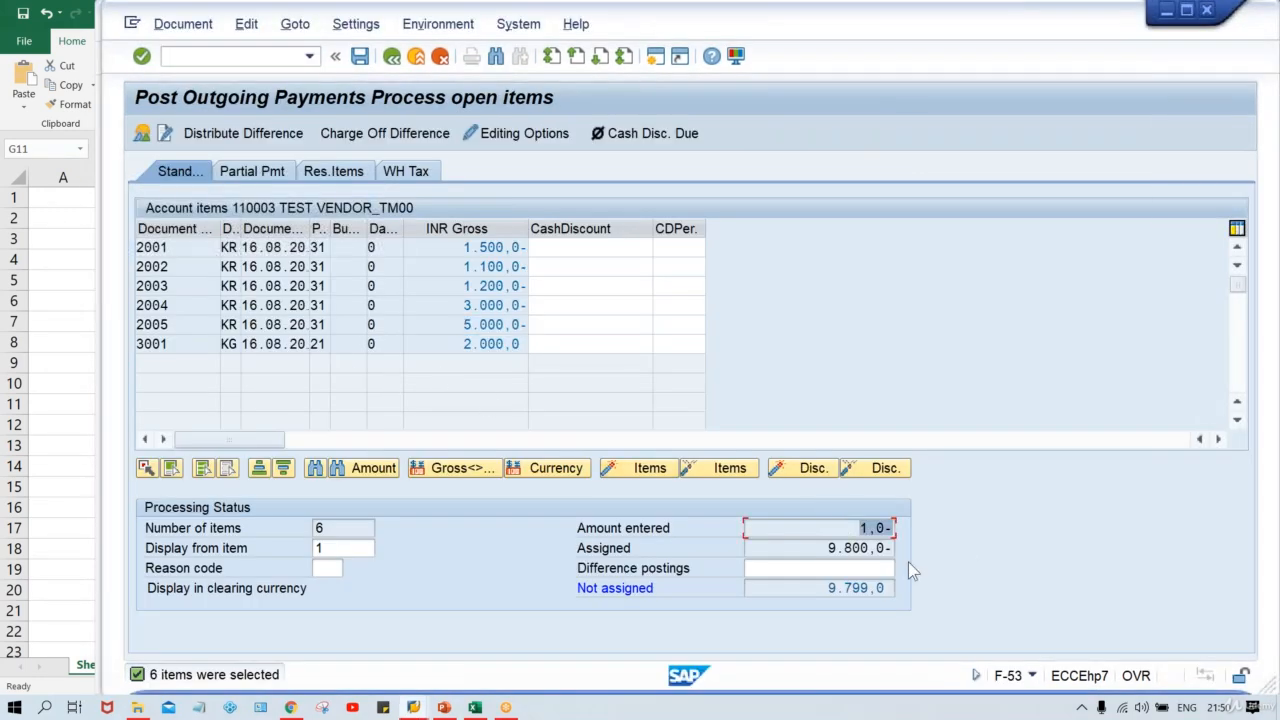
left_click(895, 548)
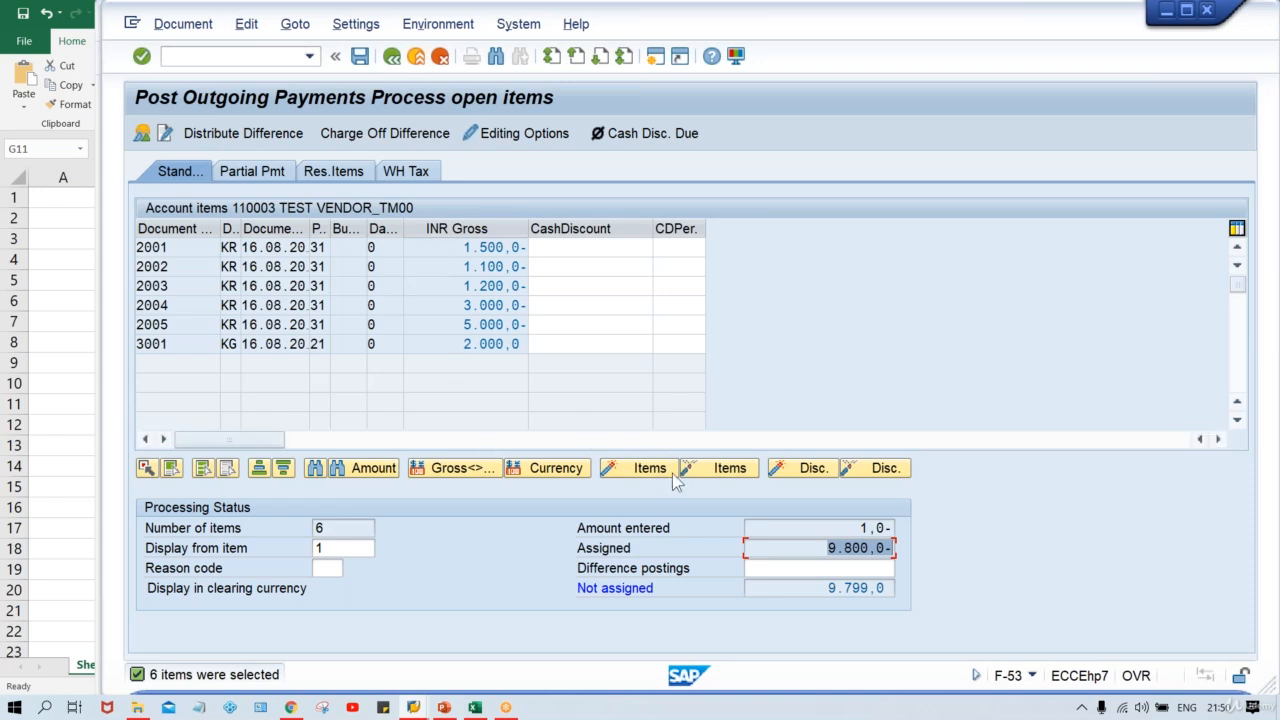
double_click(826, 528)
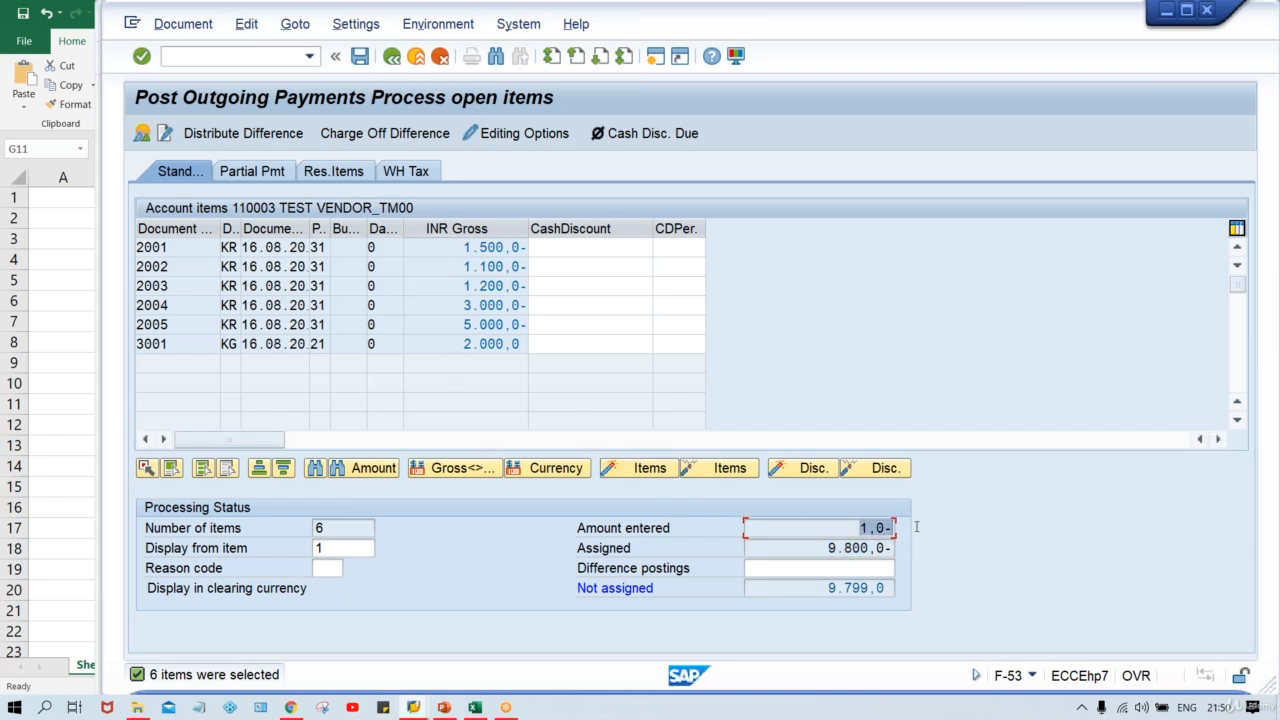
double_click(815, 547)
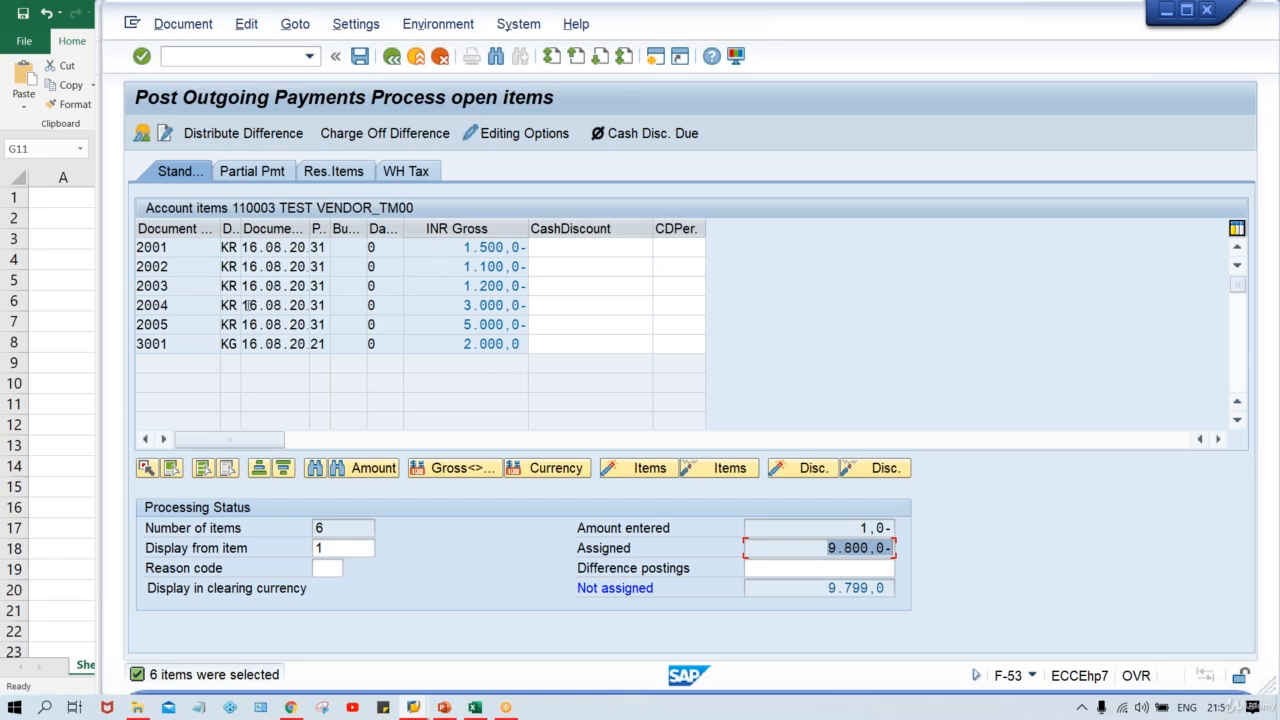
left_click(183, 286)
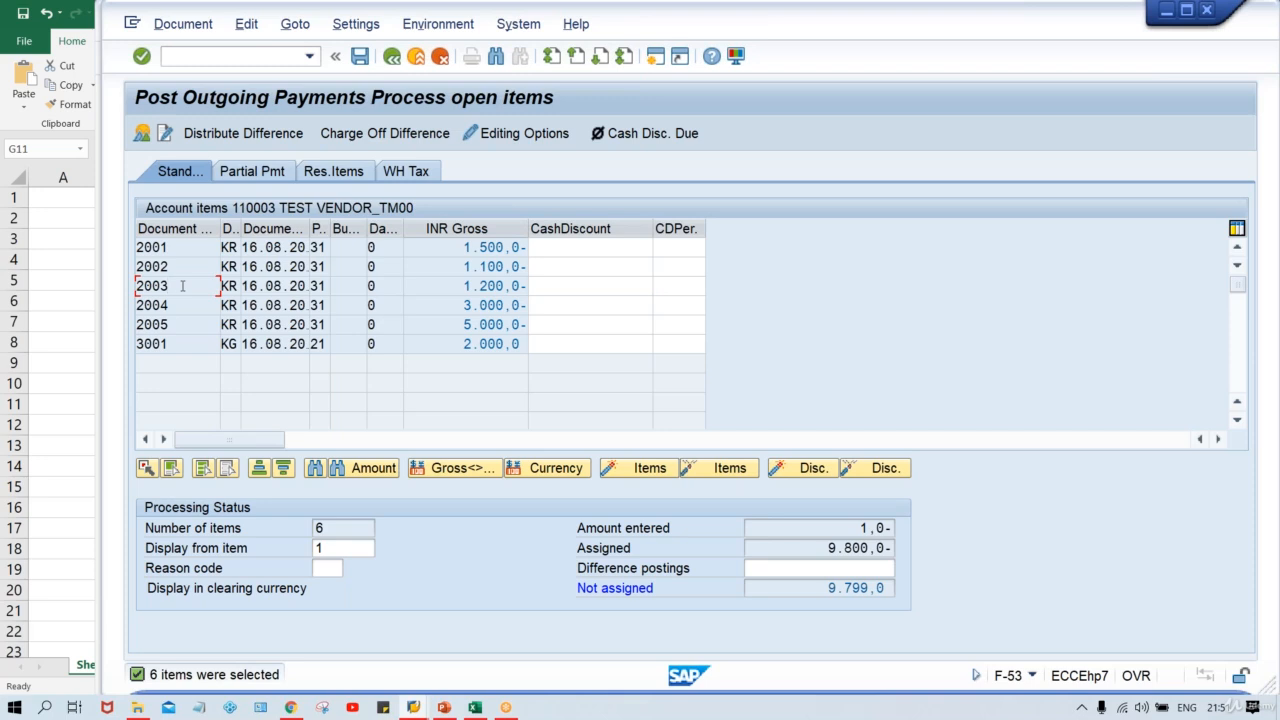
left_click(180, 267)
left_click(179, 287)
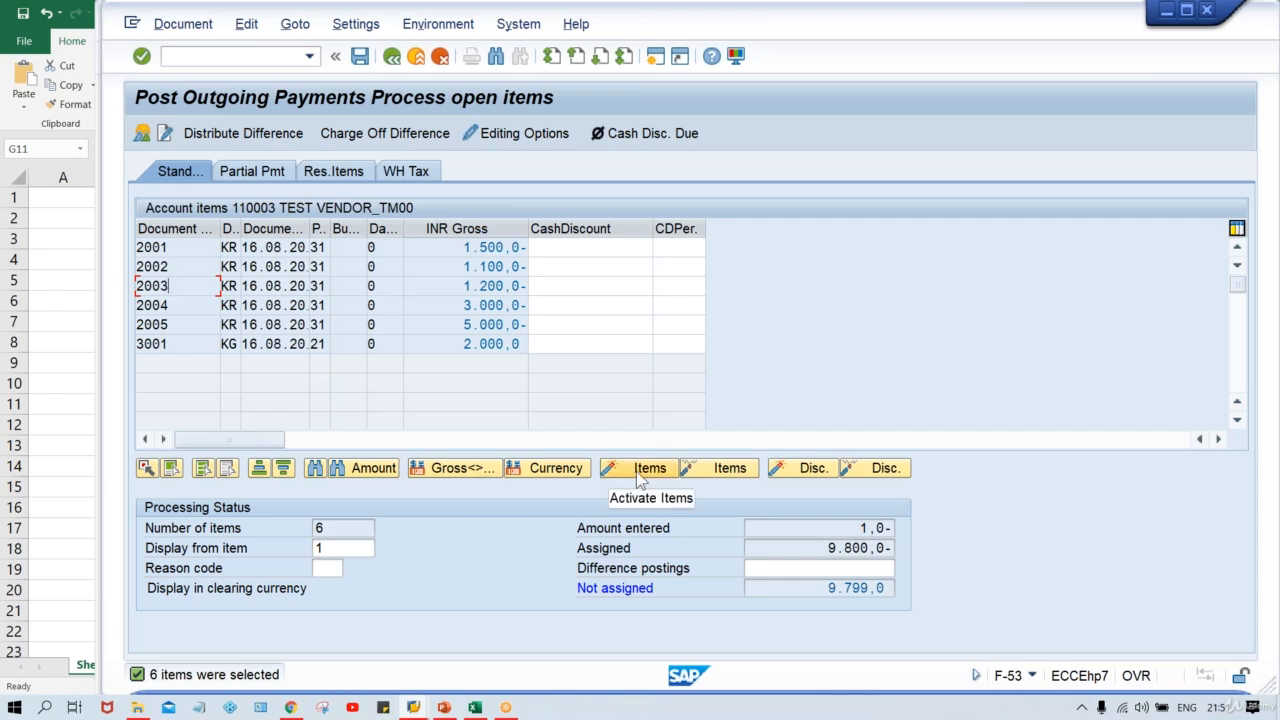
Deactivate all of the vendor's open items and reactivate only invoices 2002 and 2003 for the payment
left_click(203, 469)
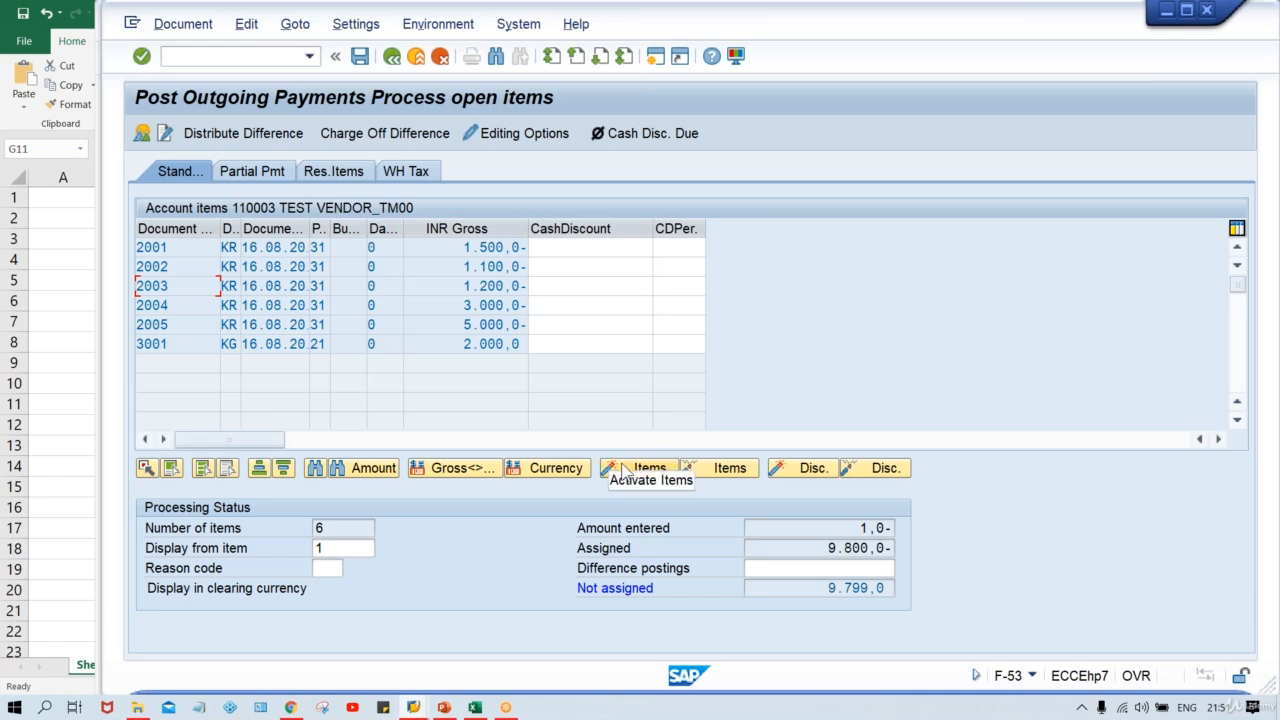
left_click(705, 468)
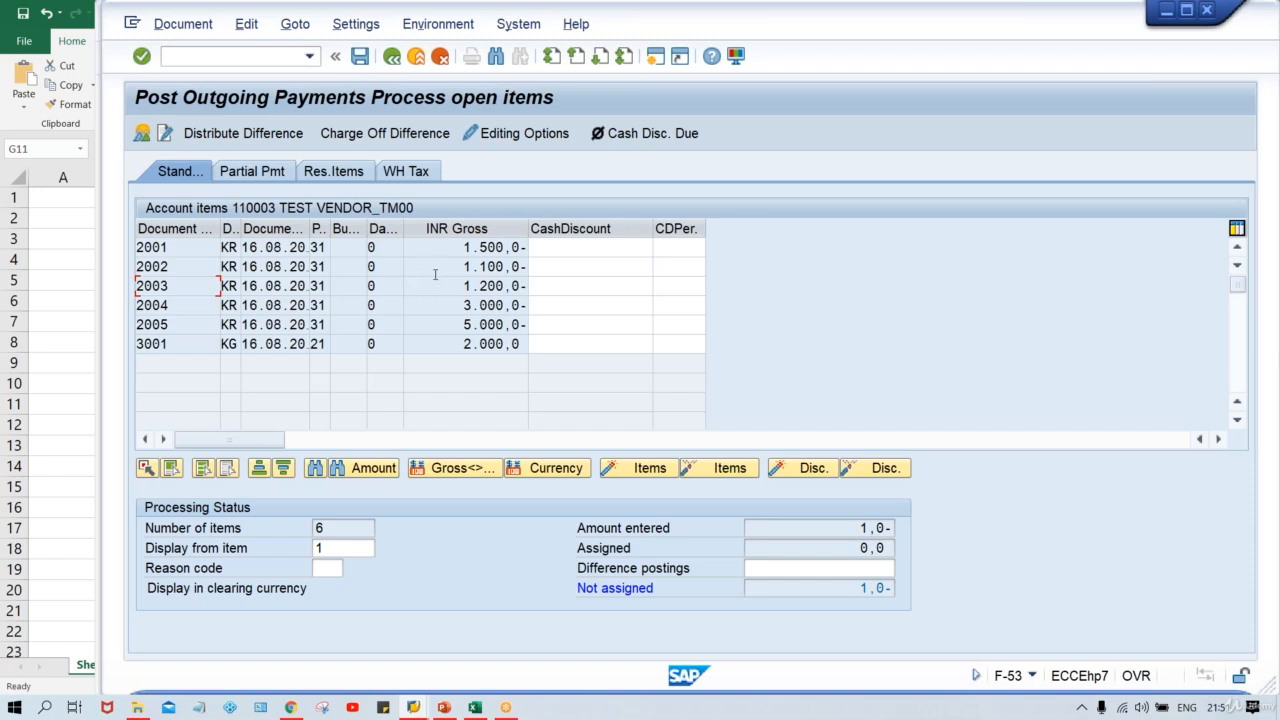
left_click_drag(841, 549, 923, 552)
double_click(462, 266)
double_click(459, 286)
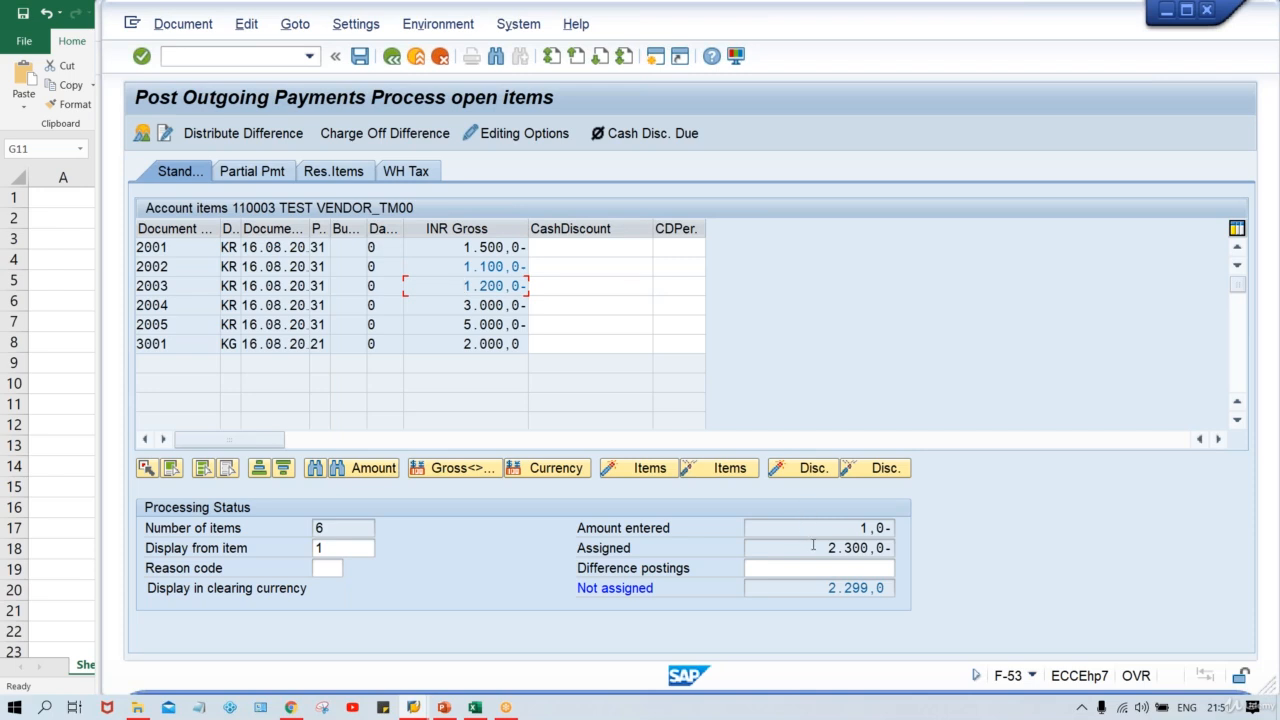
Open the HDFC bank line item from the payment's document overview and set its amount to 2300 INR
left_click(858, 522)
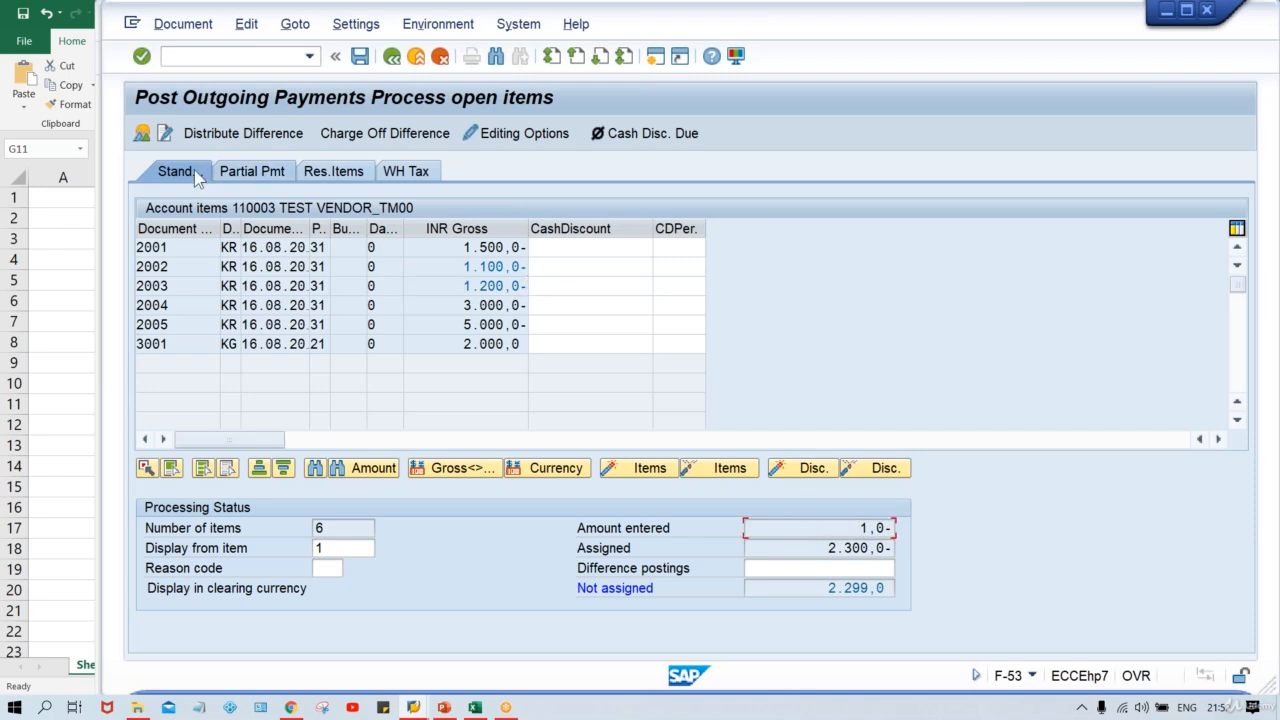
left_click(142, 134)
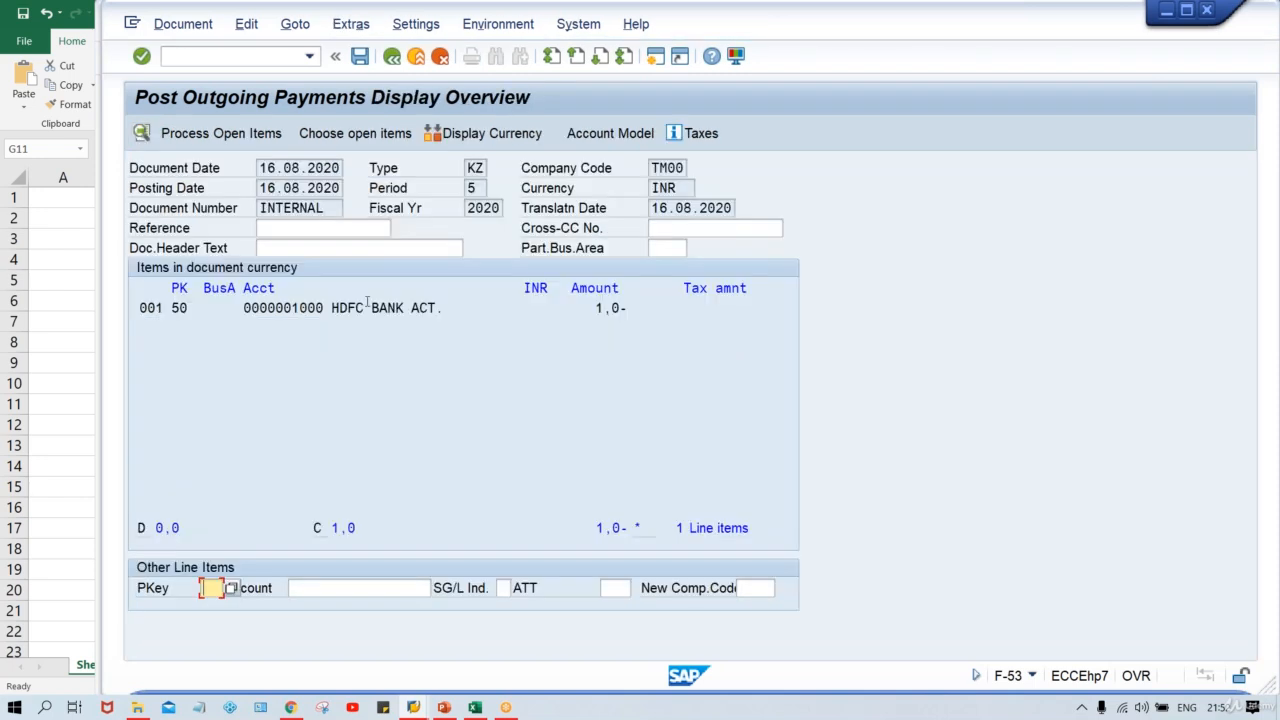
double_click(370, 308)
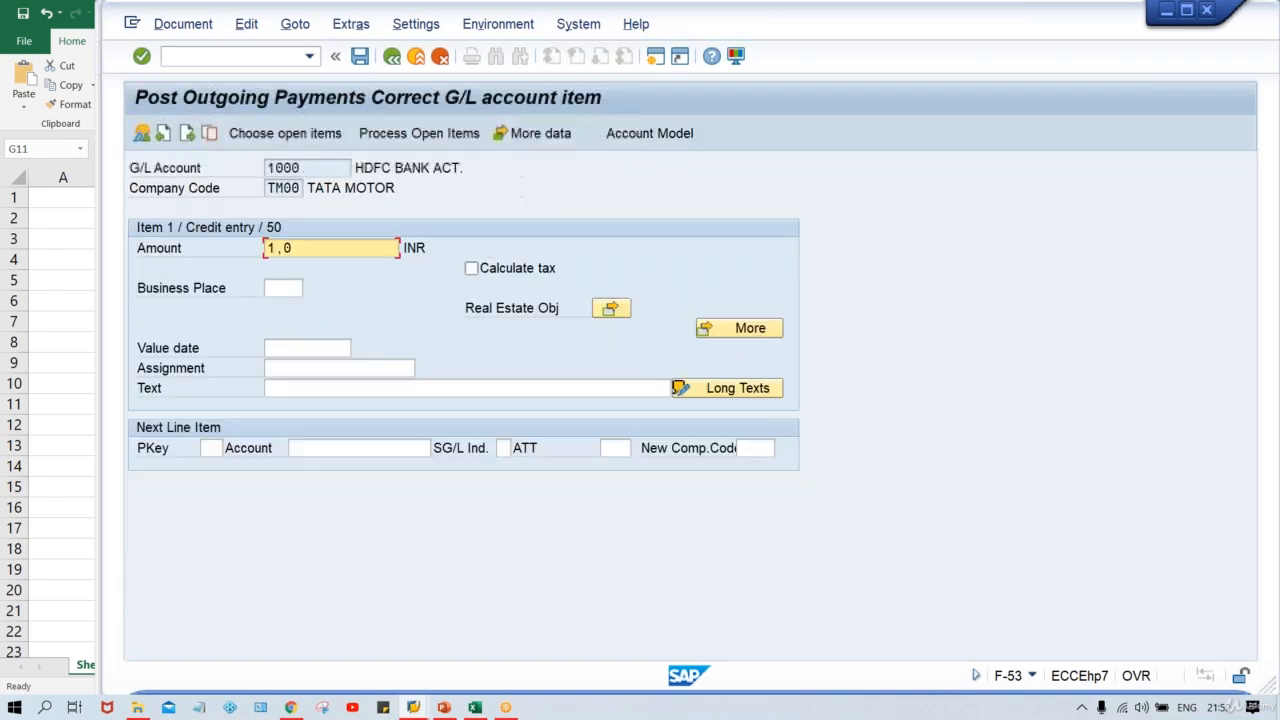
key("BackSpace")
key("BackSpace")
key("BackSpace")
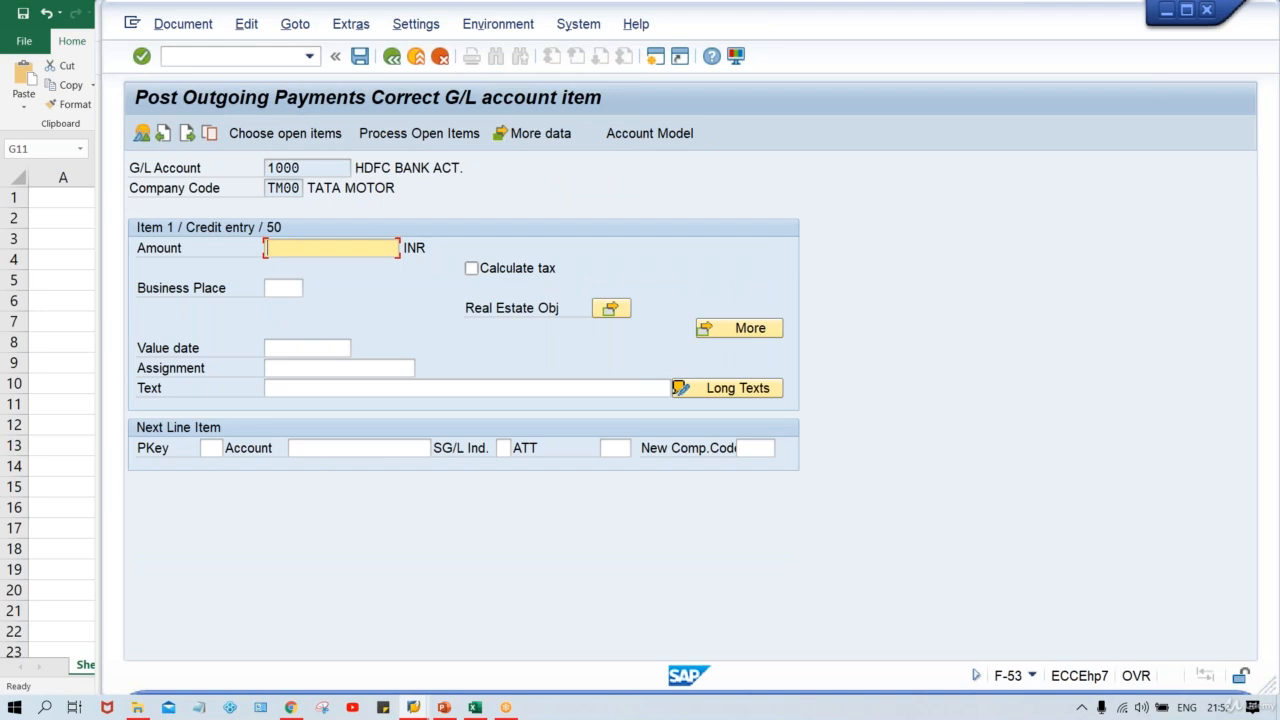
type("2300")
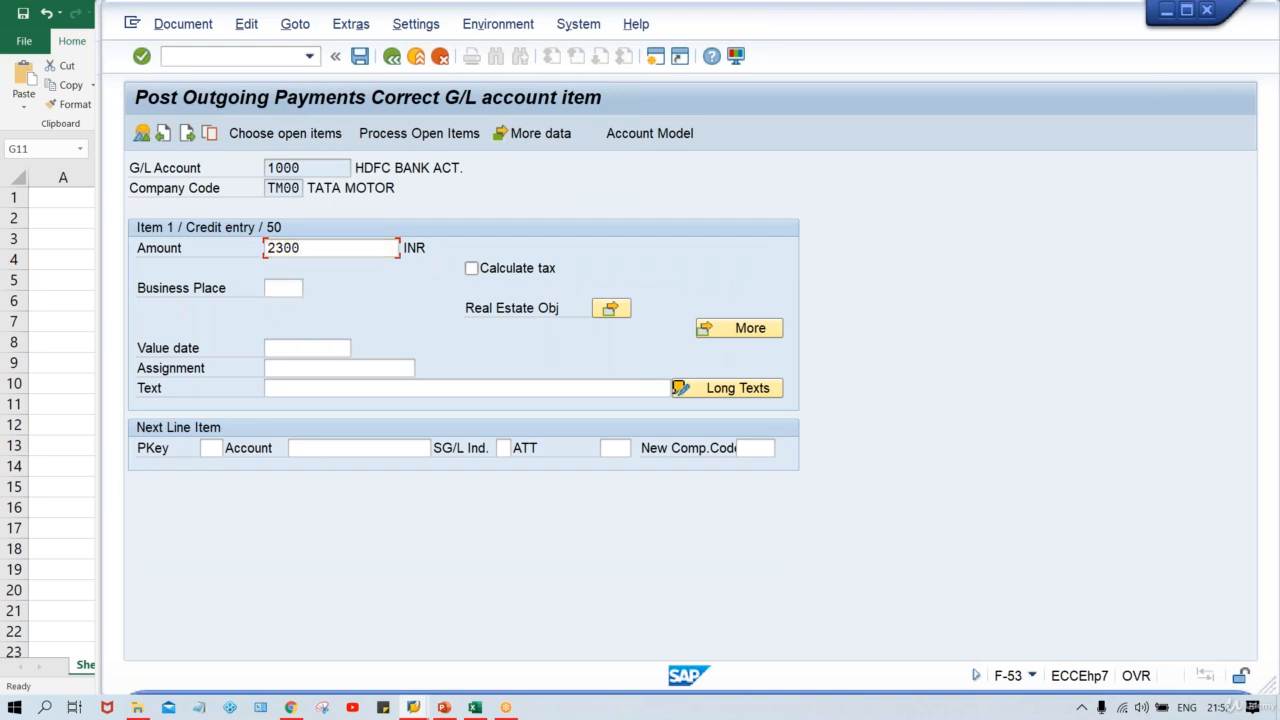
key("Return")
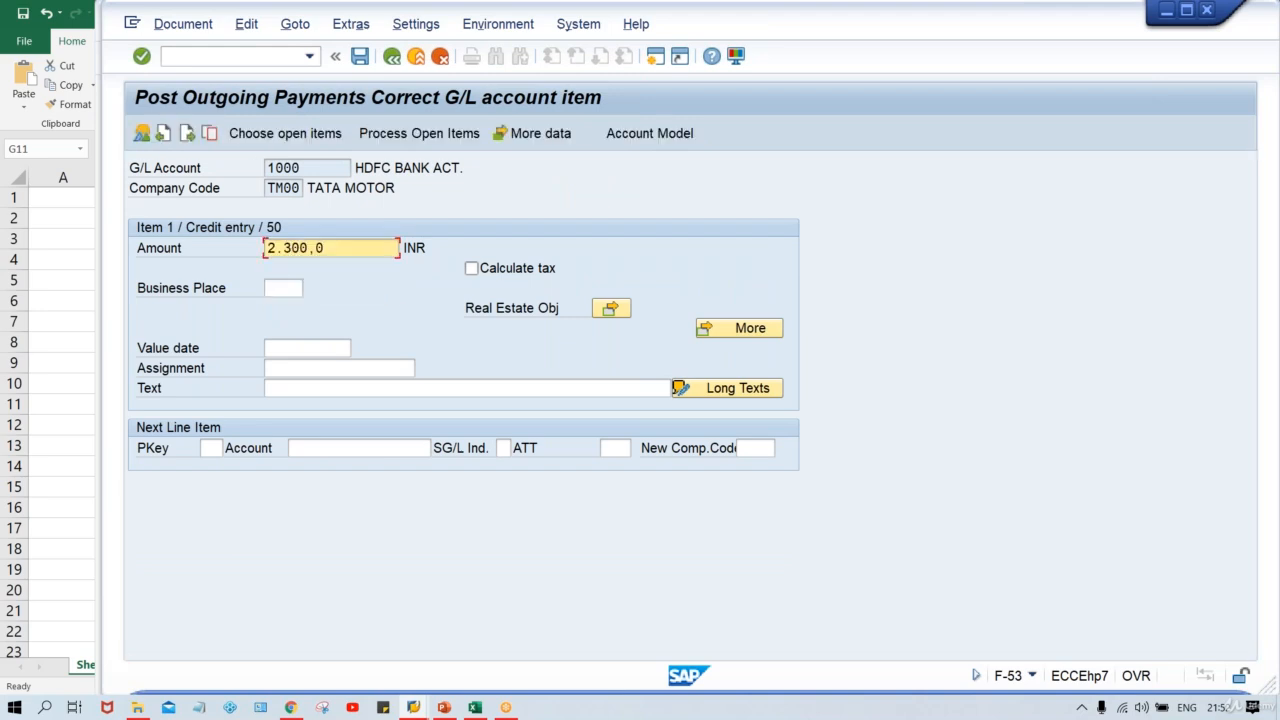
Return to the payment's open items and compare the entered amount with the assigned amount and the active invoices 2002 and 2003
left_click(366, 138)
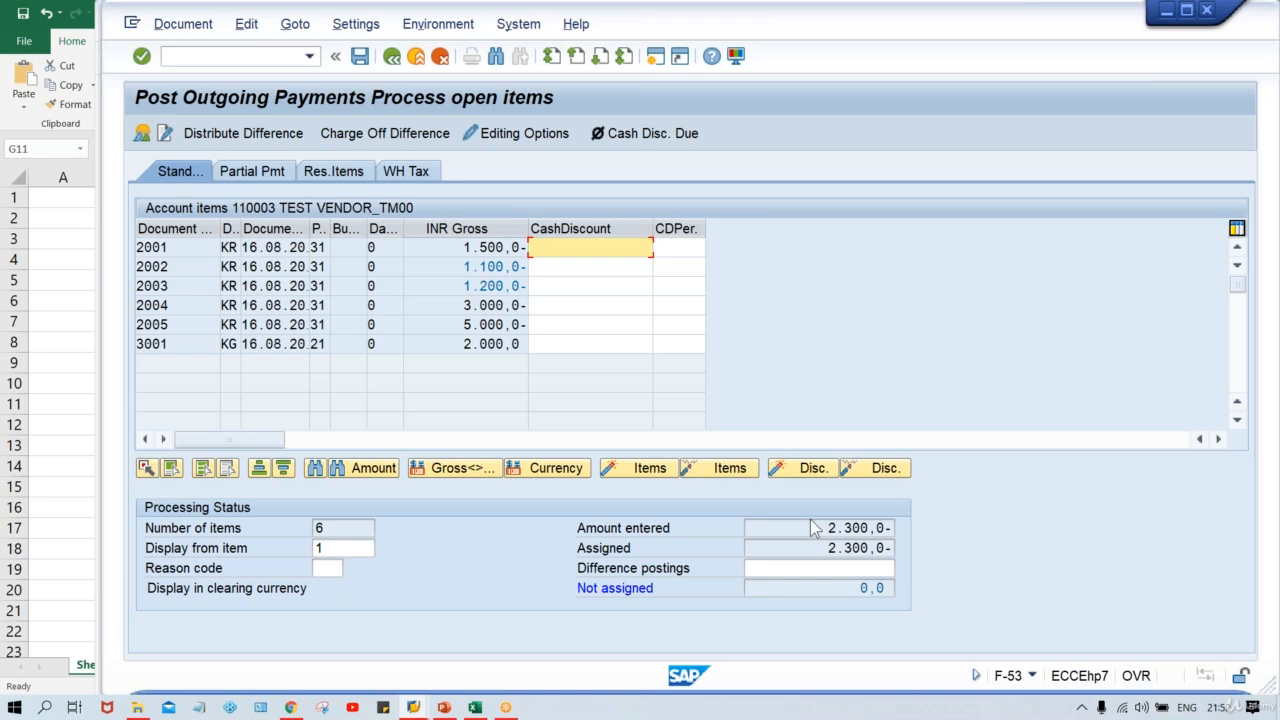
left_click_drag(816, 528, 959, 528)
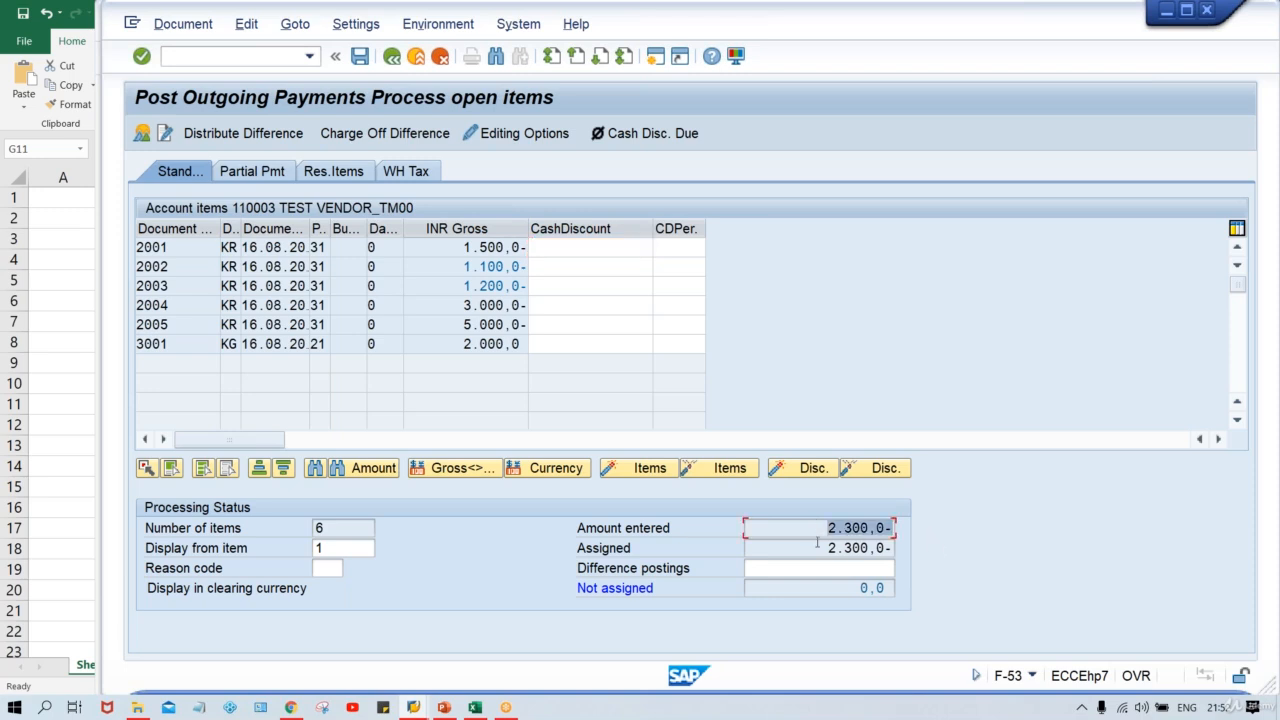
left_click_drag(817, 548, 914, 546)
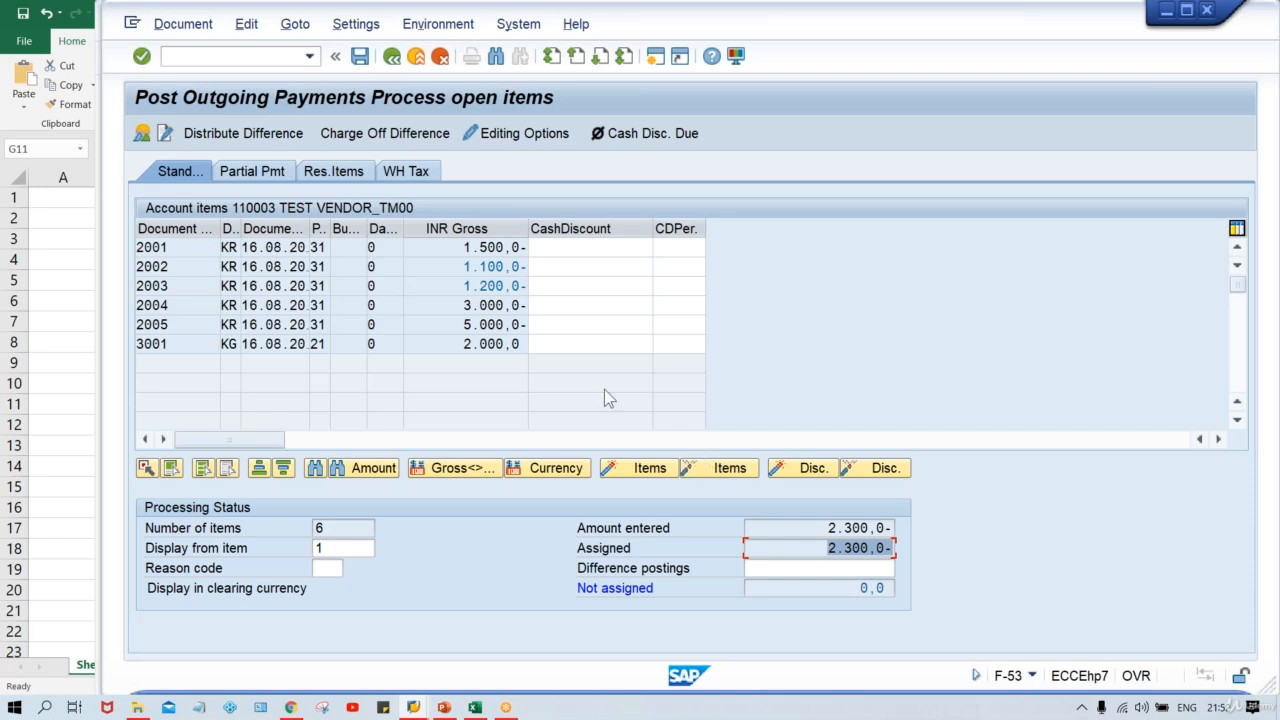
left_click(442, 266)
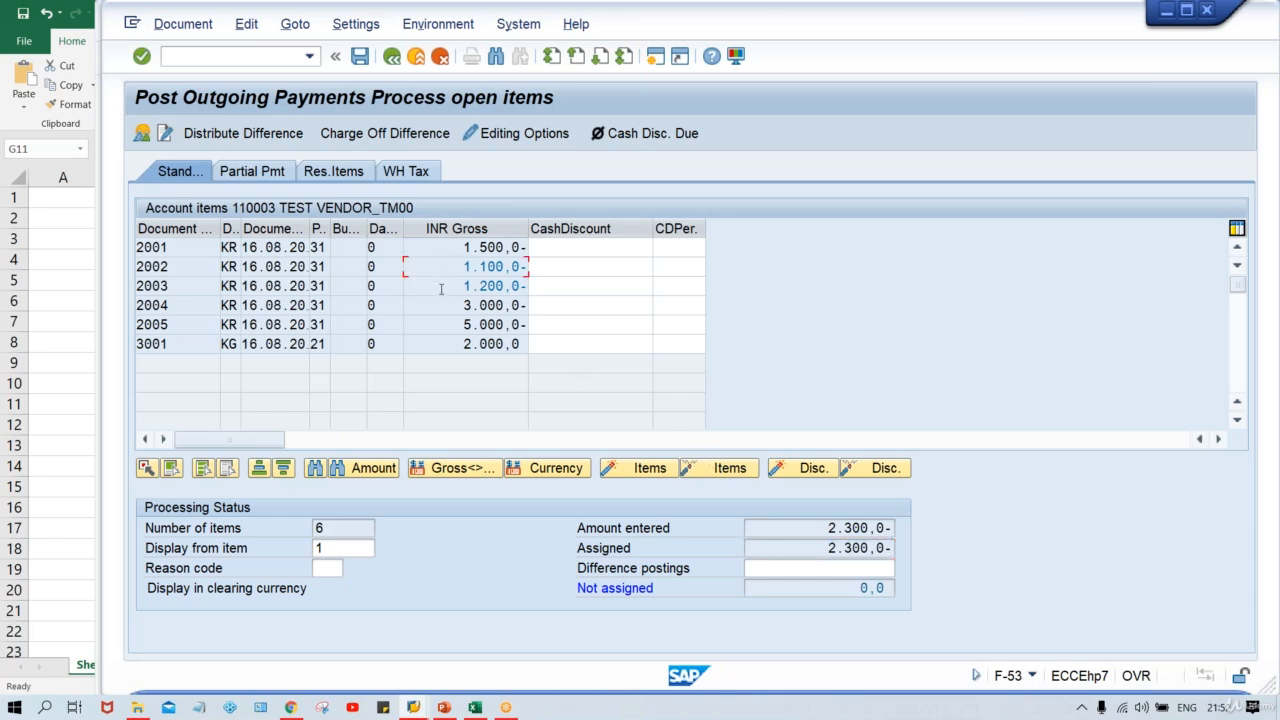
left_click(441, 289)
left_click(443, 249)
left_click(451, 306)
Simulate the outgoing payment for invoices 2002 and 2003 and post it
left_click(183, 25)
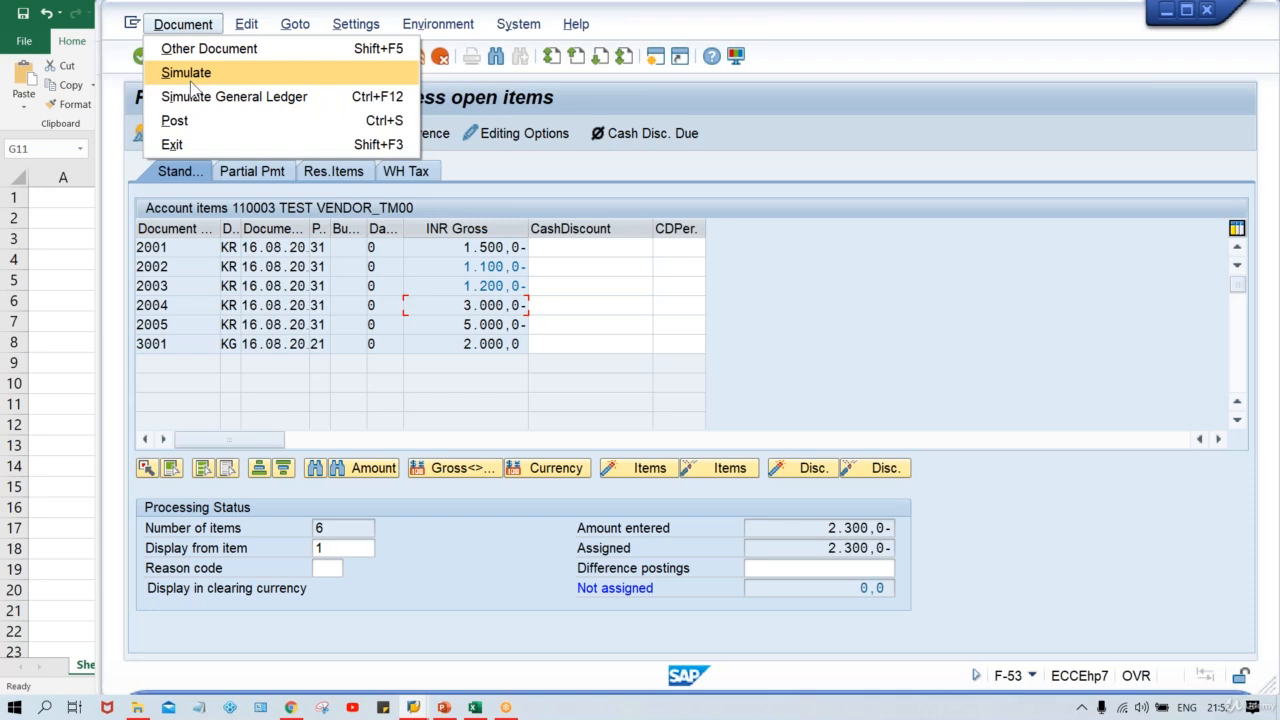
left_click(190, 76)
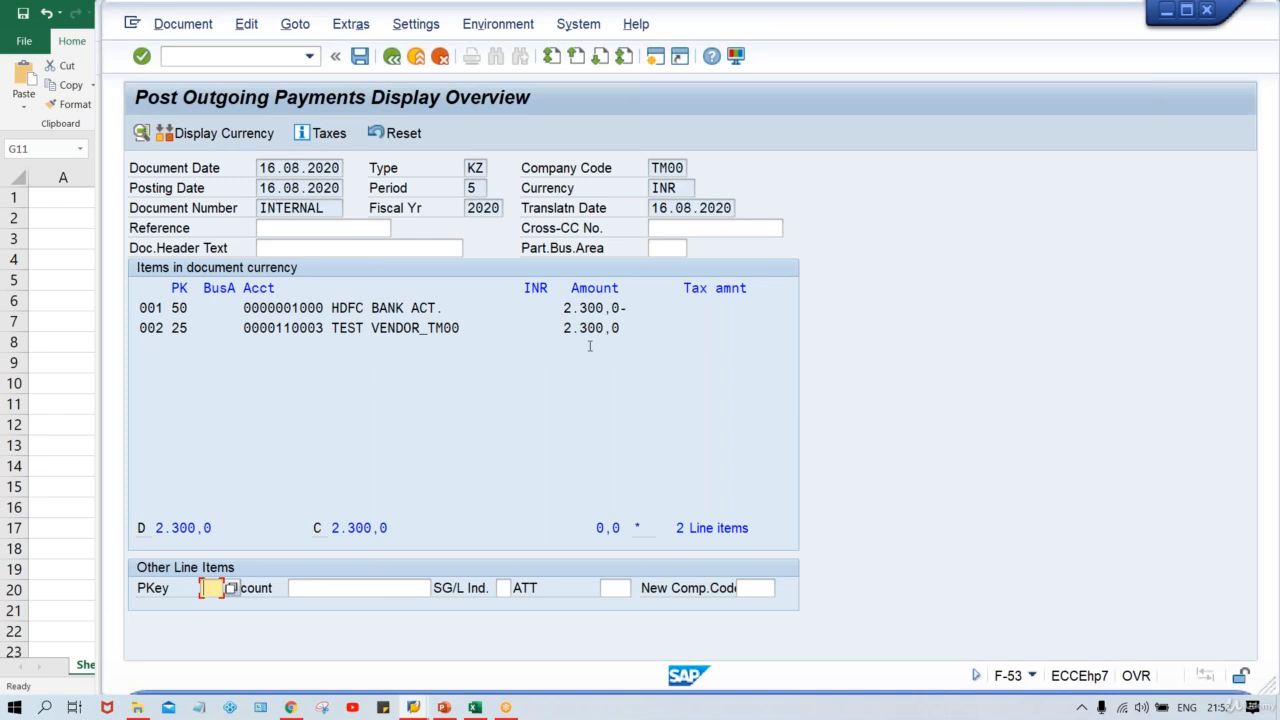
left_click(360, 57)
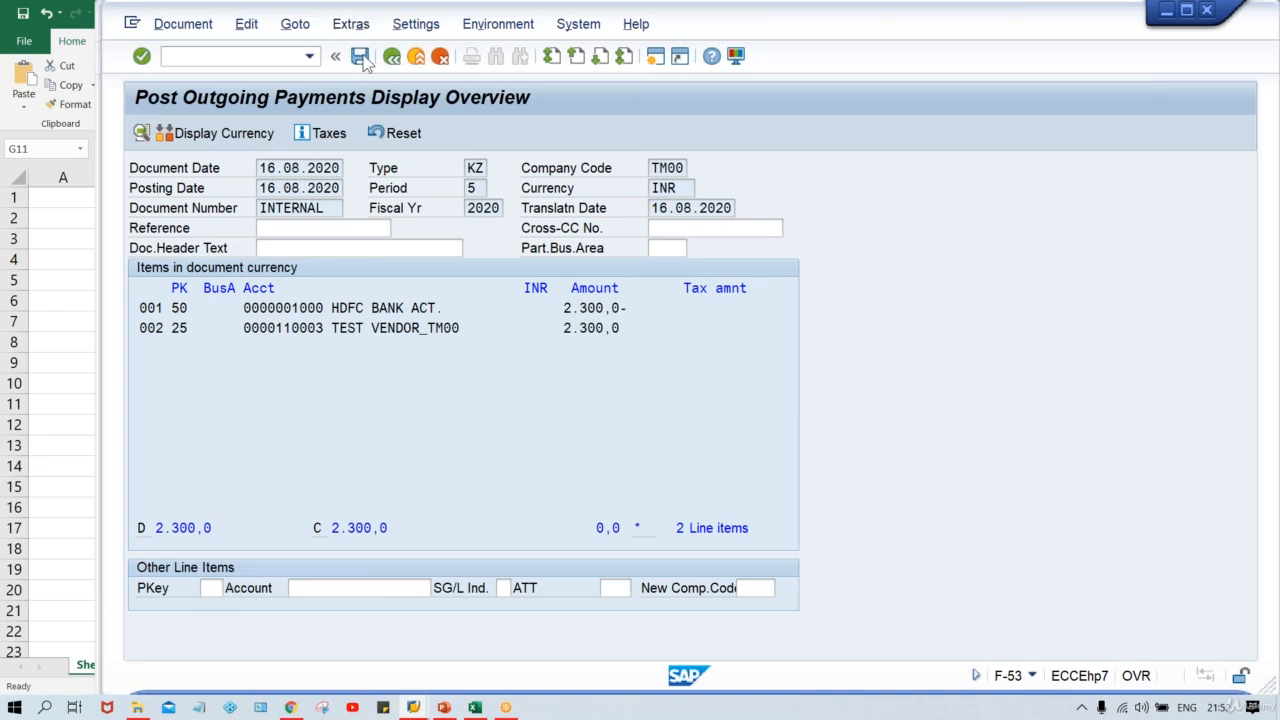
Switch to the vendor line item list and refresh it
left_click(413, 708)
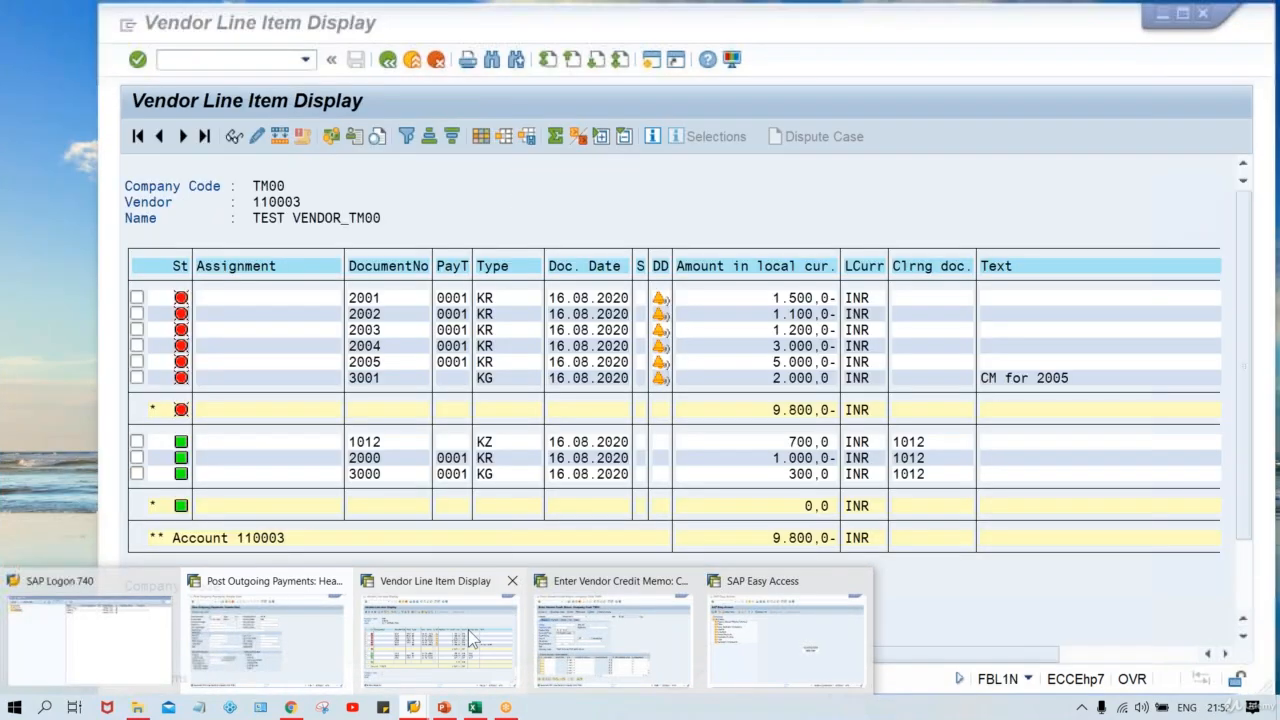
left_click(468, 630)
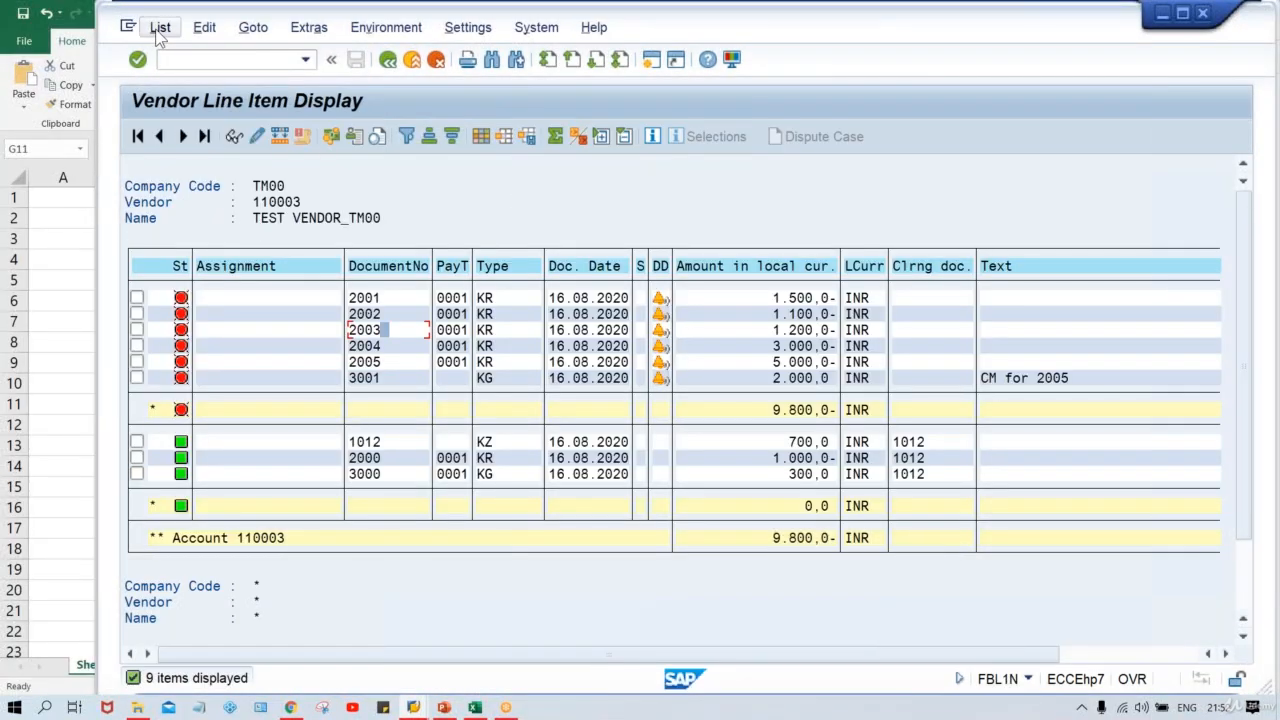
left_click(160, 27)
left_click(182, 78)
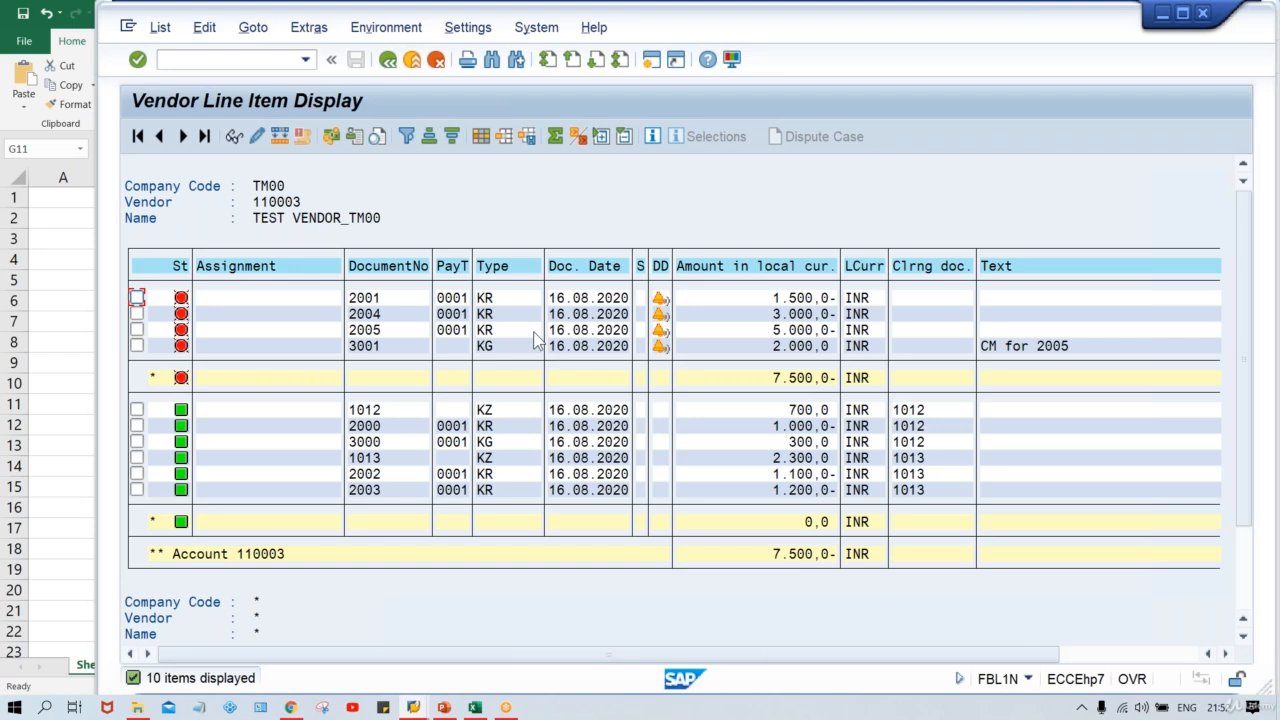
Examine the amounts and clearing document numbers of the cleared invoices, credit memo and payments in the vendor line item list
left_click(777, 476)
left_click(501, 477)
left_click(500, 459)
left_click(788, 489)
left_click(769, 458)
left_click(765, 493)
left_click(939, 472)
left_click(934, 459)
left_click(931, 490)
left_click(766, 494)
left_click(765, 460)
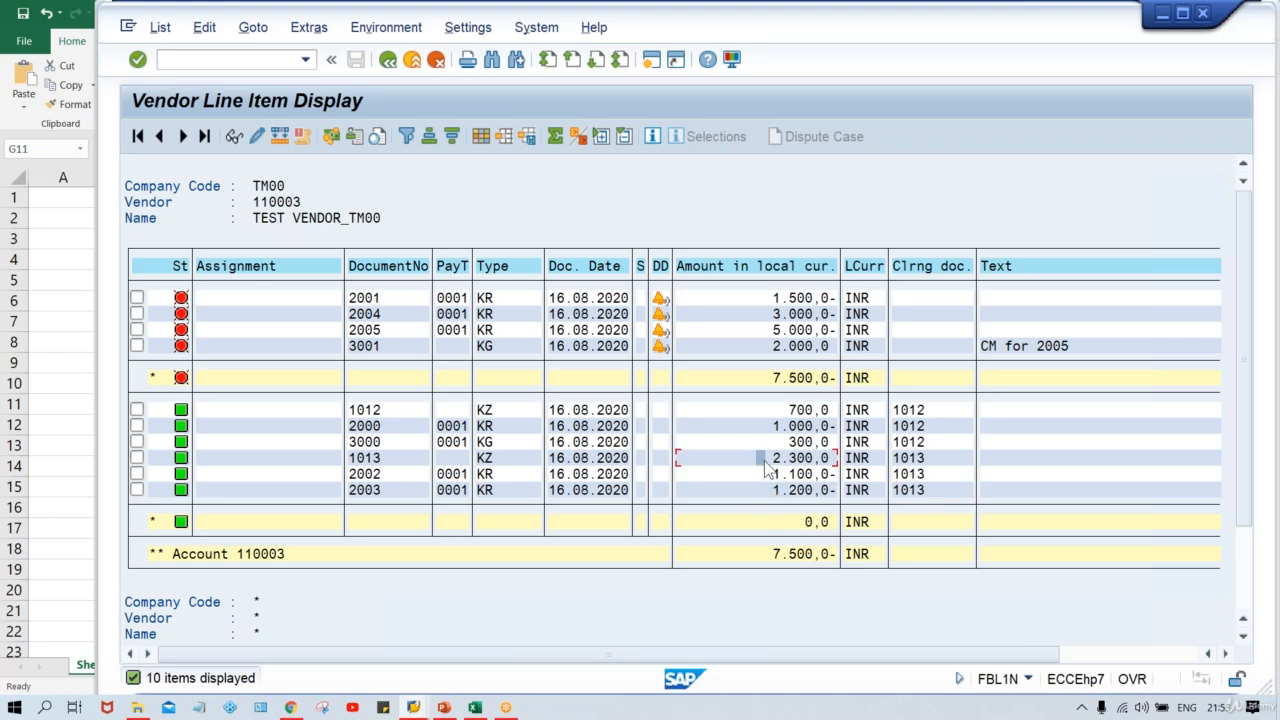
left_click(934, 474)
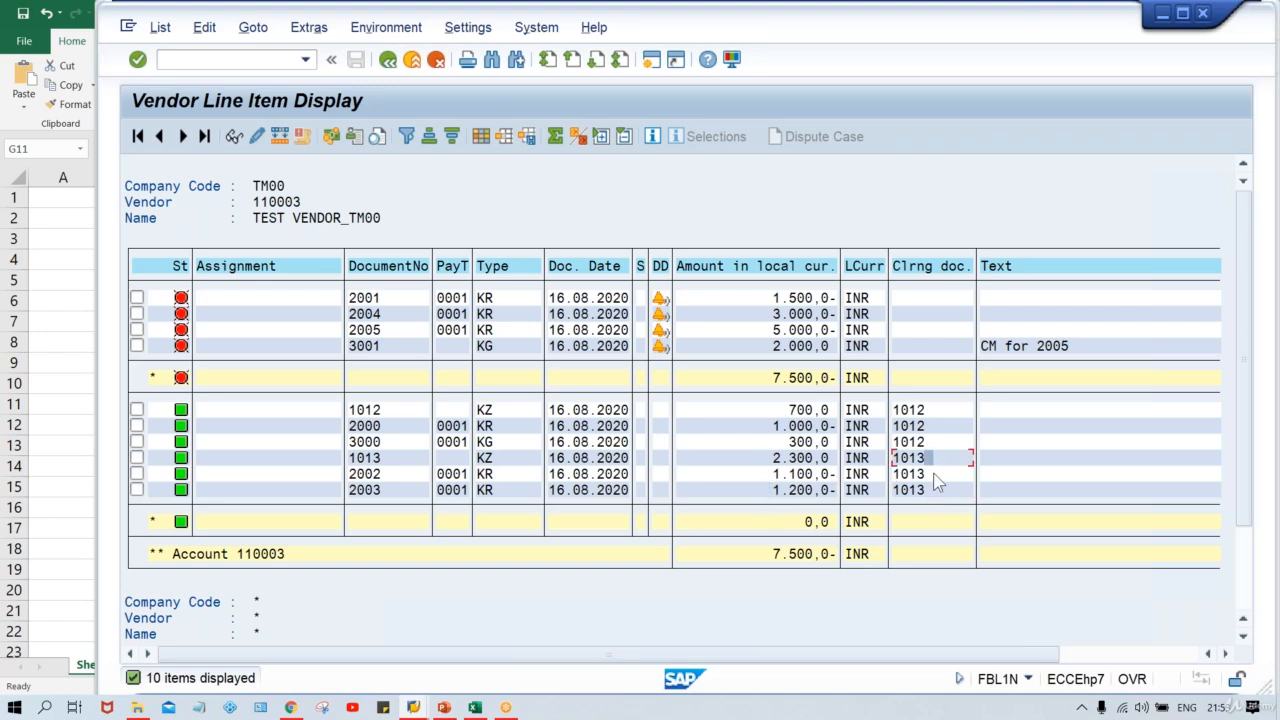
left_click(780, 411)
left_click(766, 441)
left_click(758, 425)
Return to the outgoing payment header and enter document date 16.08.2020, bank account 1000 and amount 1
mouse_move(420, 708)
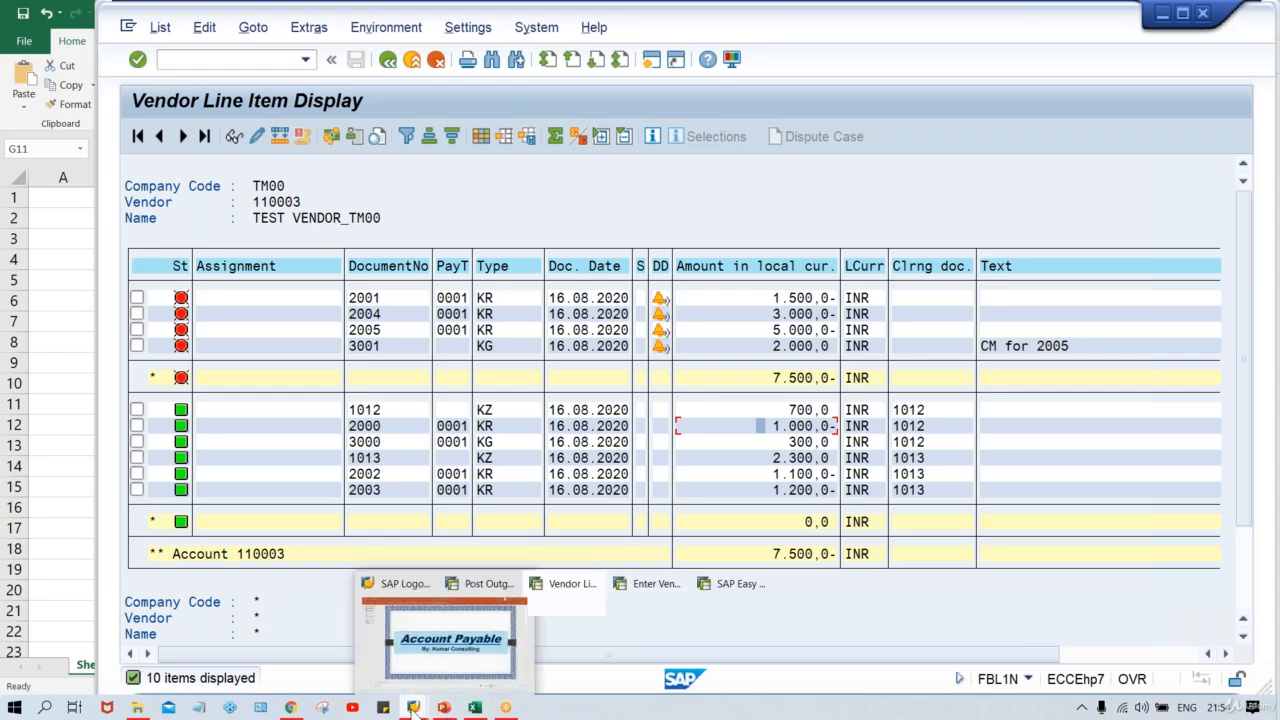
mouse_move(678, 675)
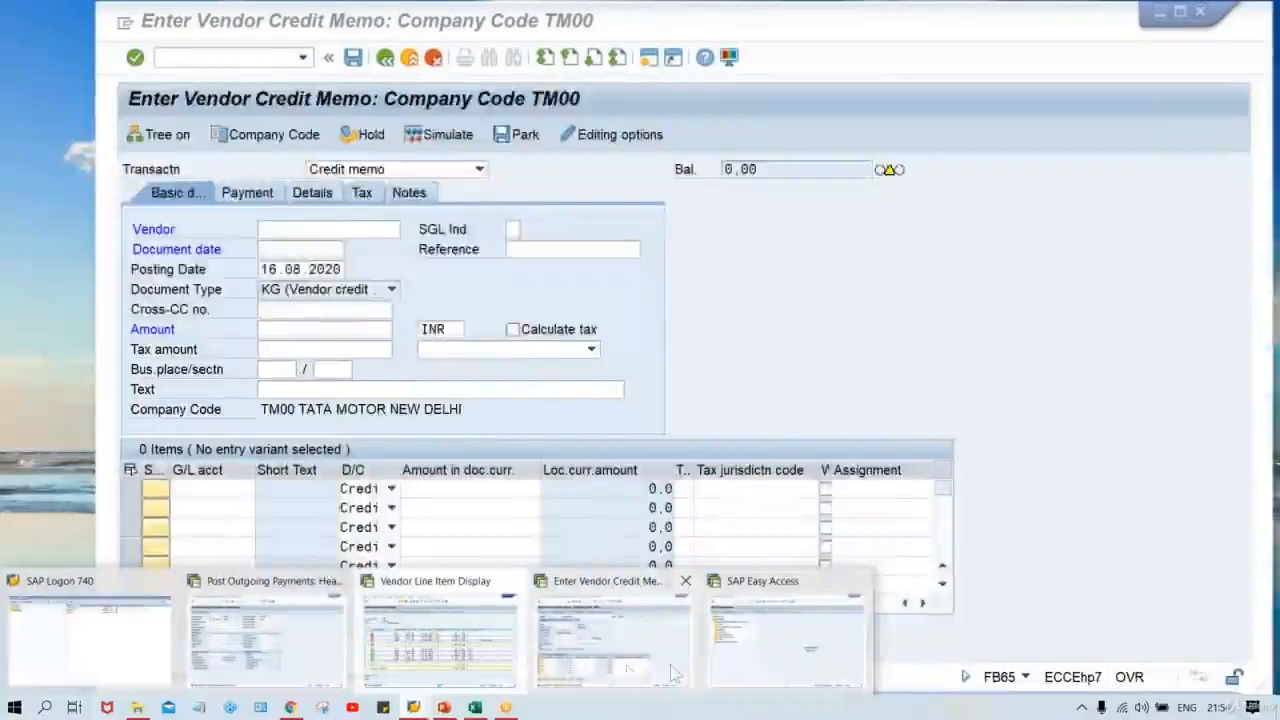
left_click(258, 630)
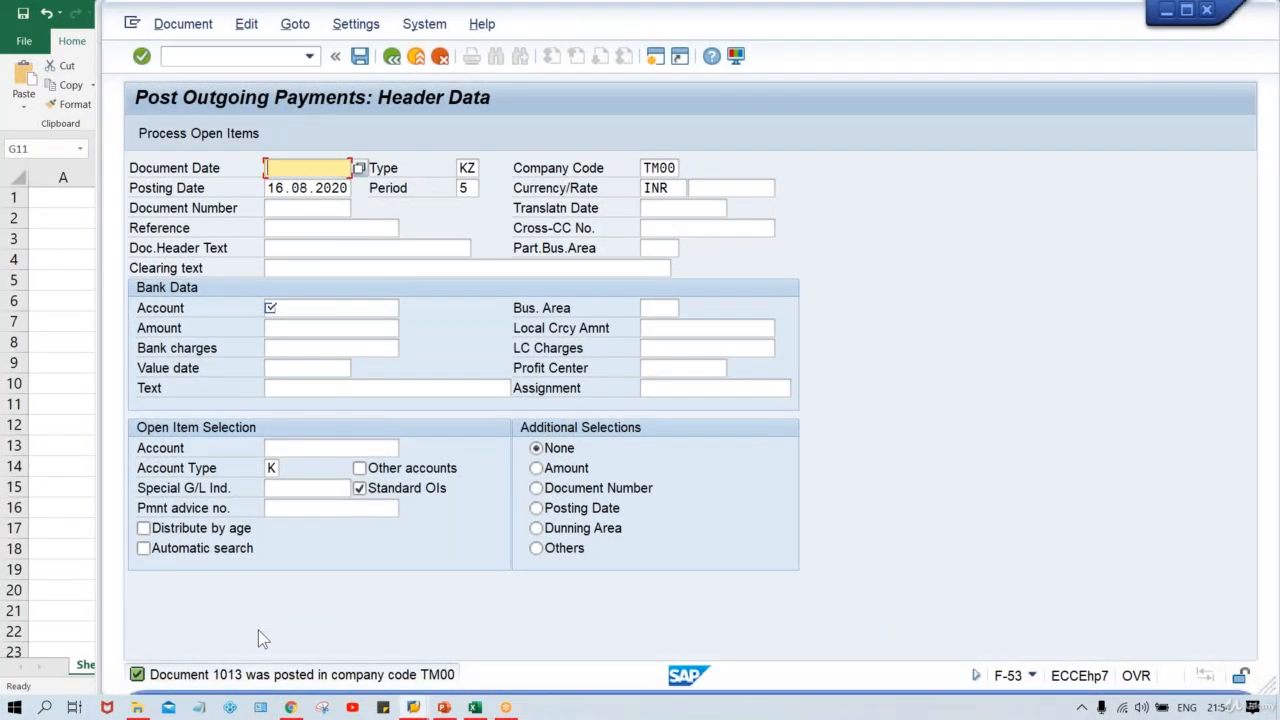
key("Down")
key("Return")
key("Down")
key("Down")
key("Down")
key("Down")
key("Down")
key("Down")
key("Down")
key("Return")
key("Down")
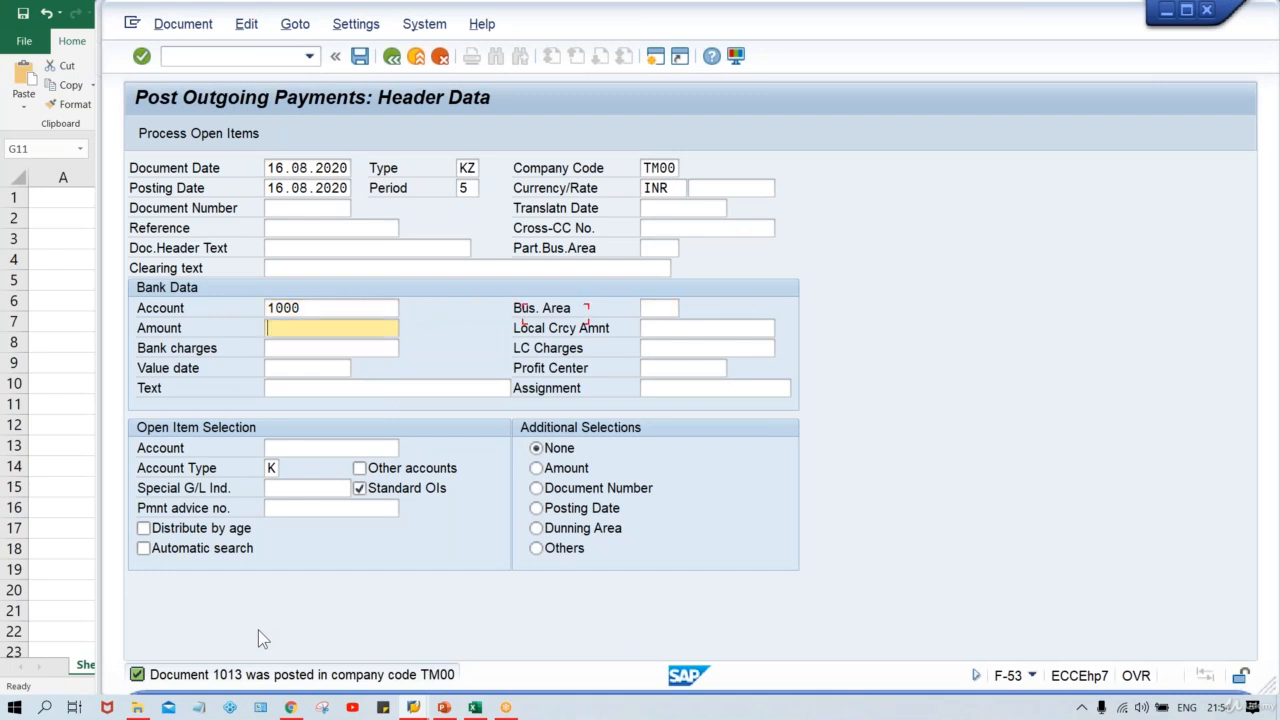
type("1")
Select vendor account 110003 with account type K and process its open items
key("Tab")
key("ctrl+Tab")
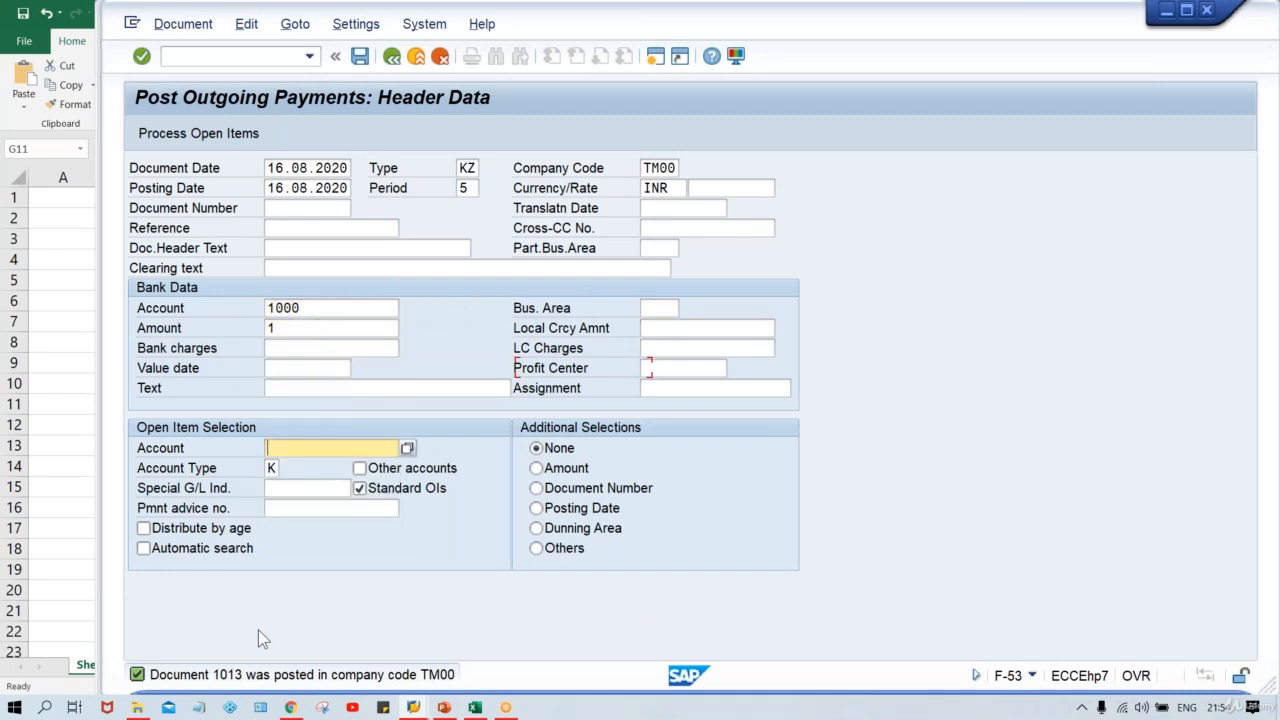
key("Tab")
key("BackSpace")
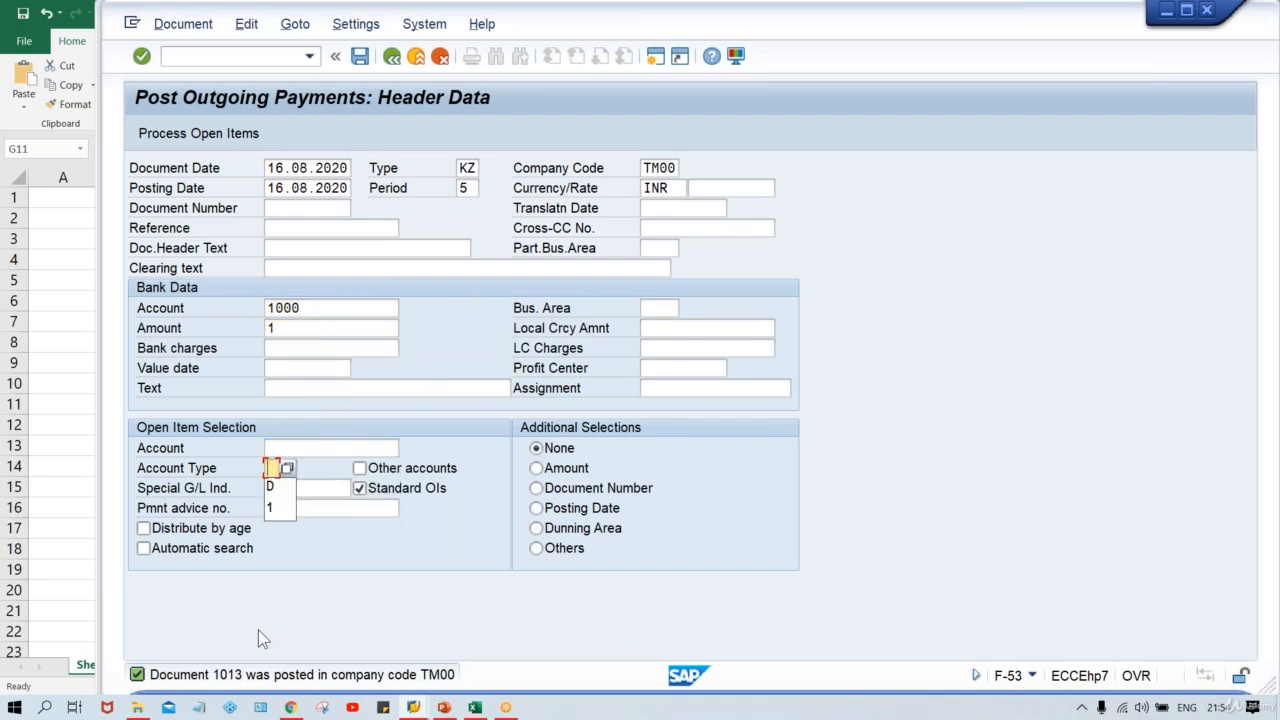
type("k")
key("Up")
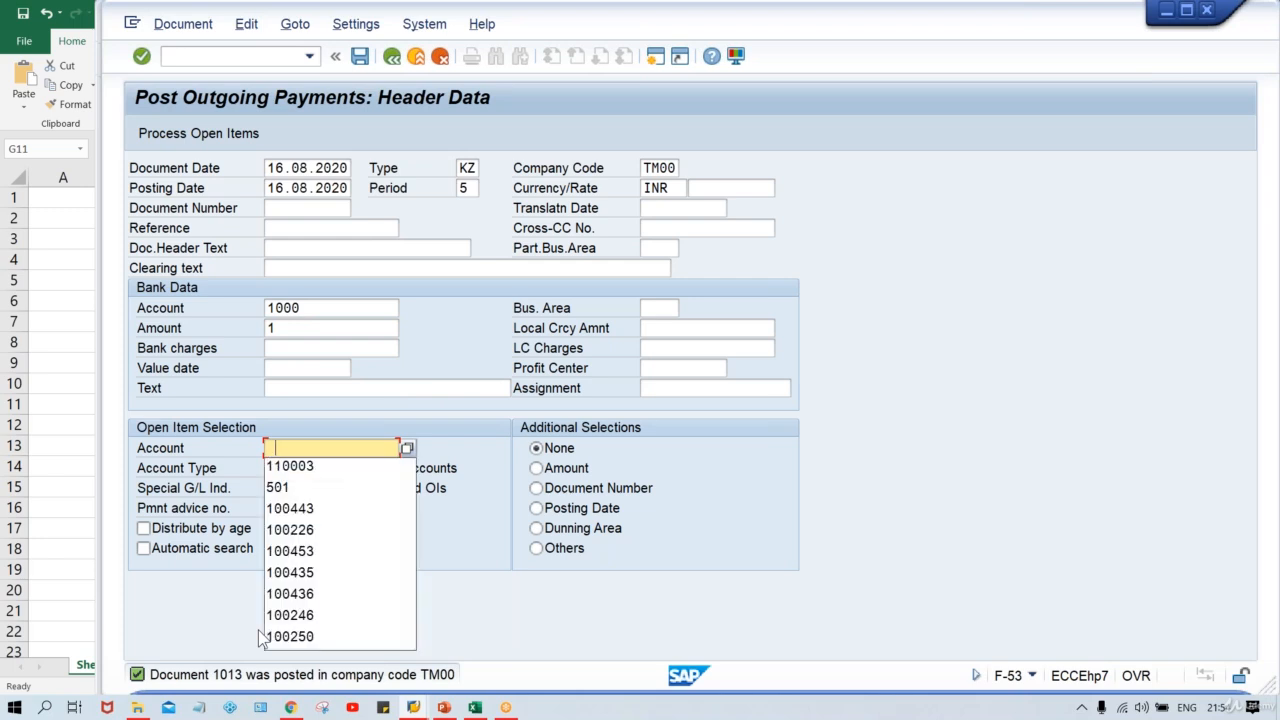
key("Down")
key("Return")
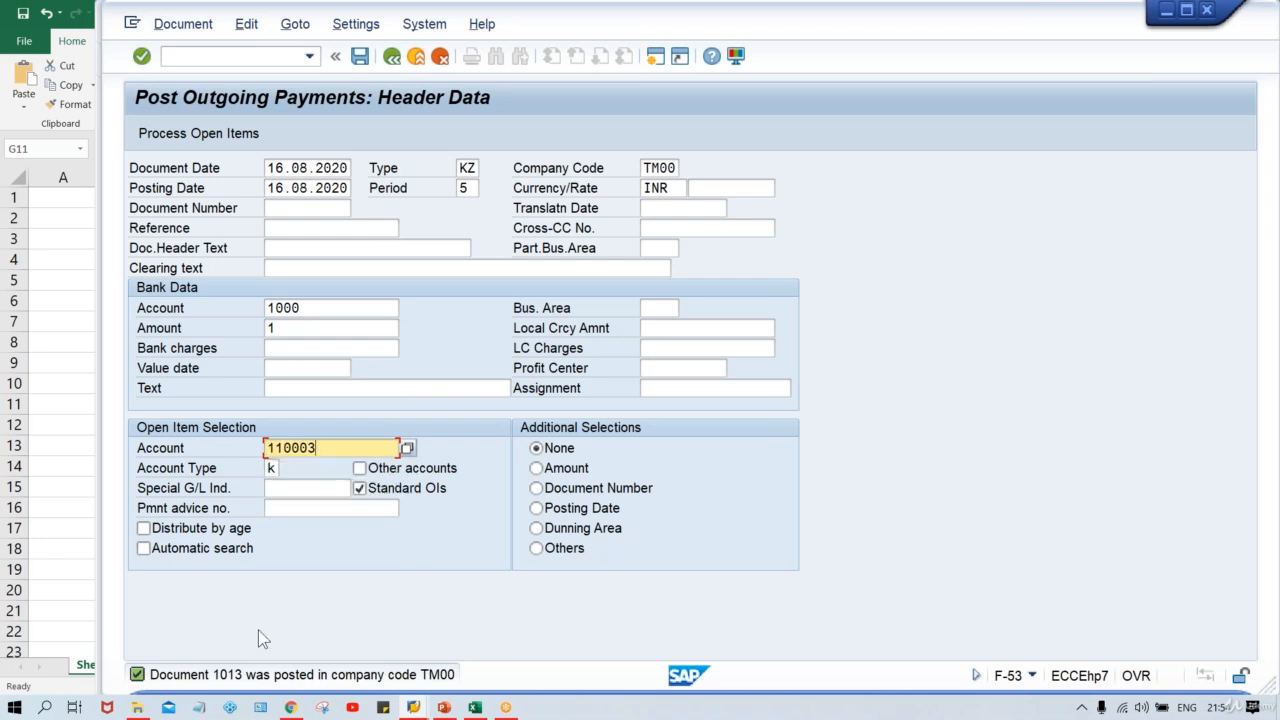
key("Return")
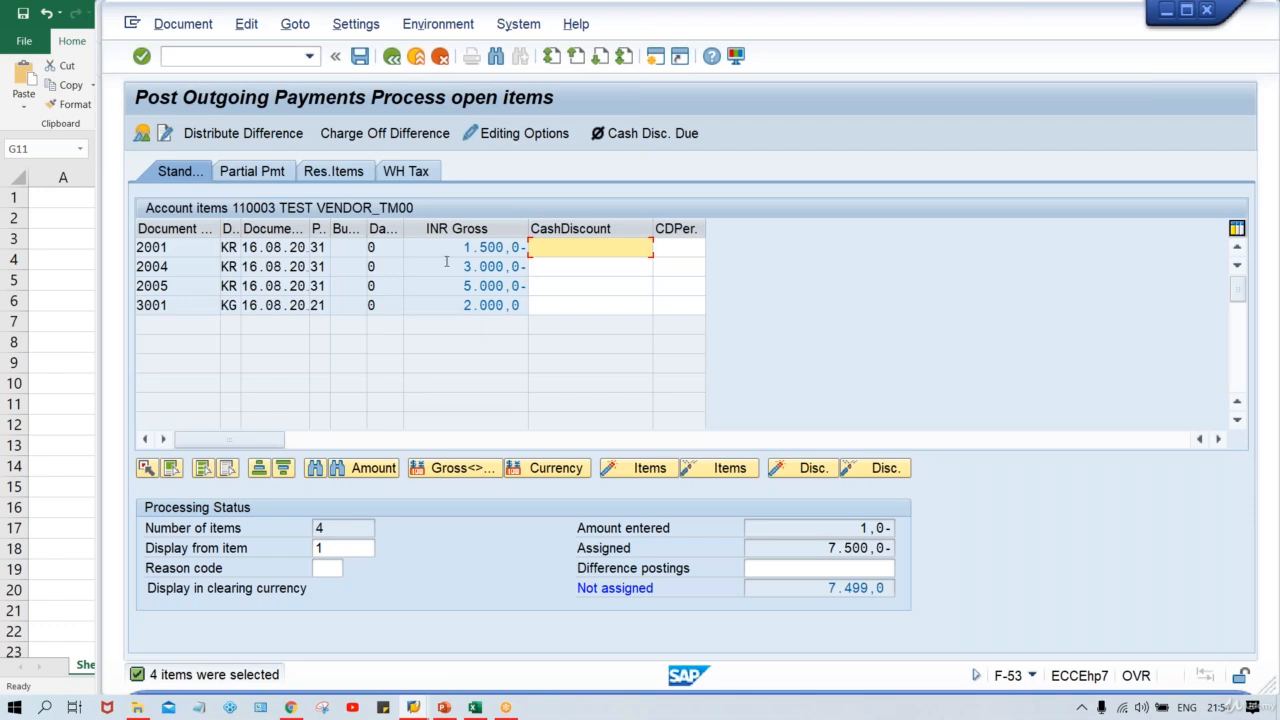
Deactivate invoices 2001 and 2004 individually among the vendor's open items
left_click(456, 286)
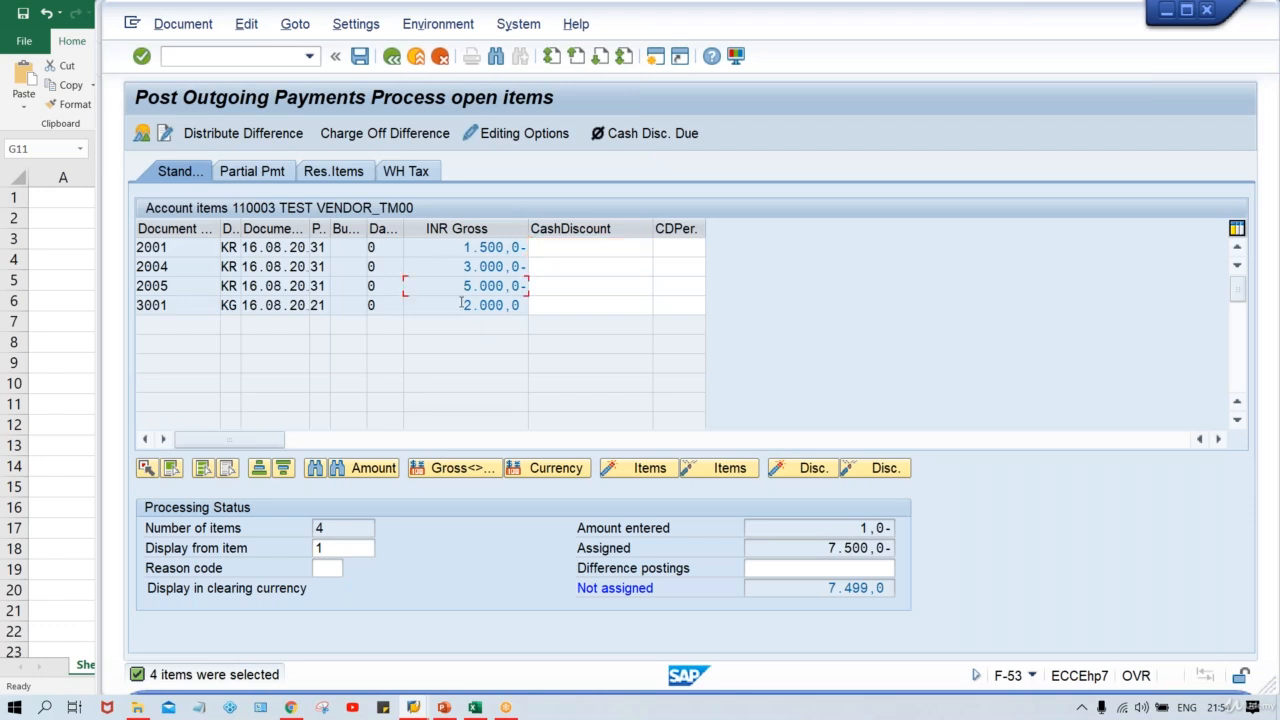
left_click(463, 305)
left_click(456, 248)
double_click(456, 248)
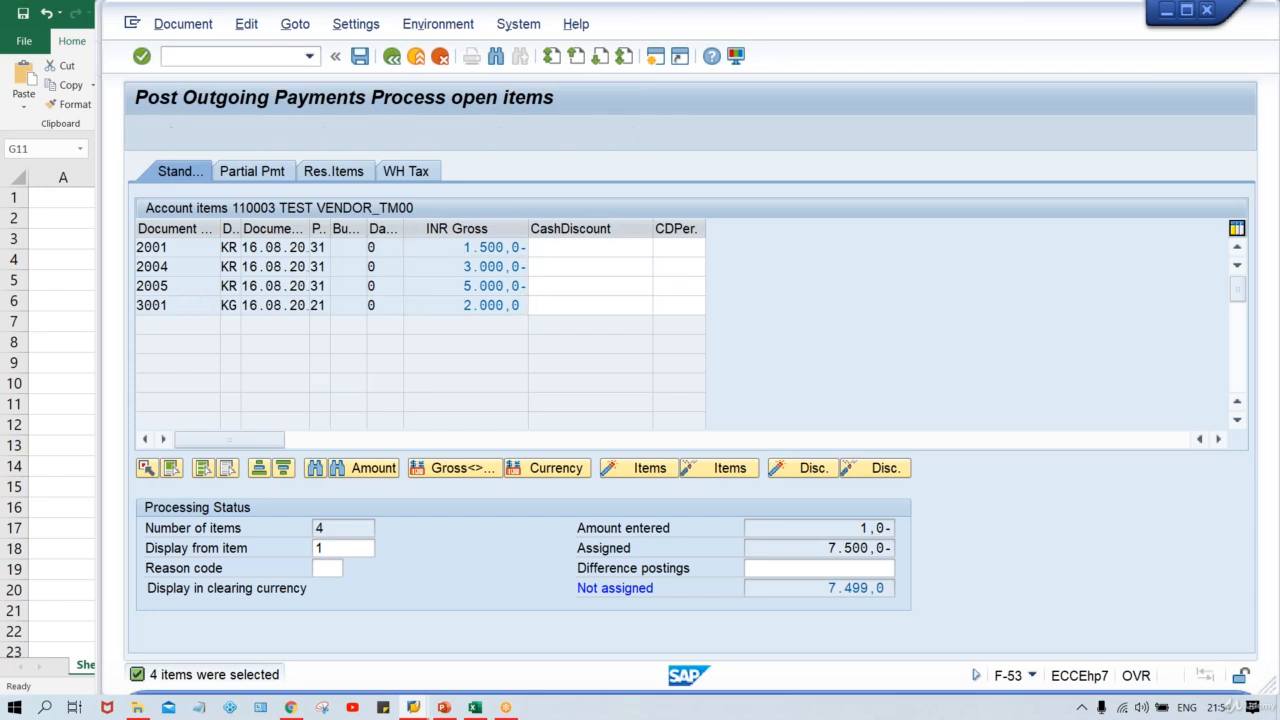
double_click(460, 266)
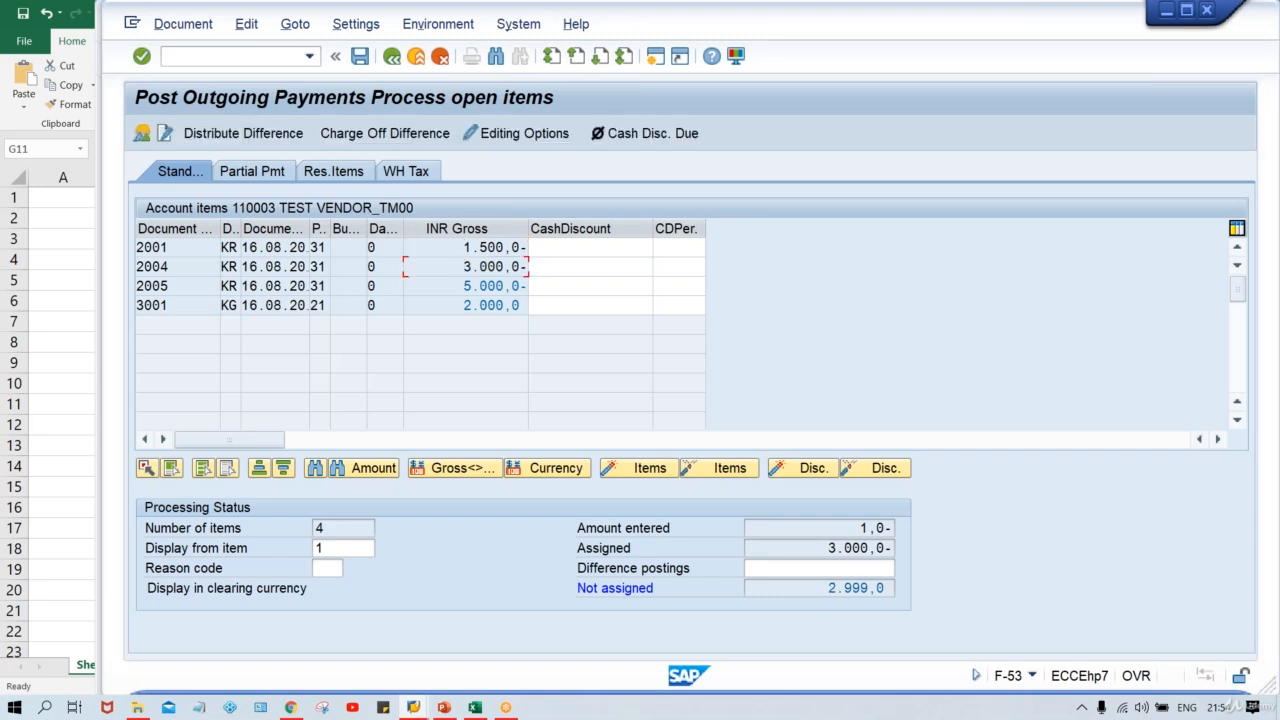
double_click(452, 248)
double_click(466, 248)
Deactivate all open items, reactivate only invoice 2005 and credit memo 3001, and check the assigned amount
left_click(227, 469)
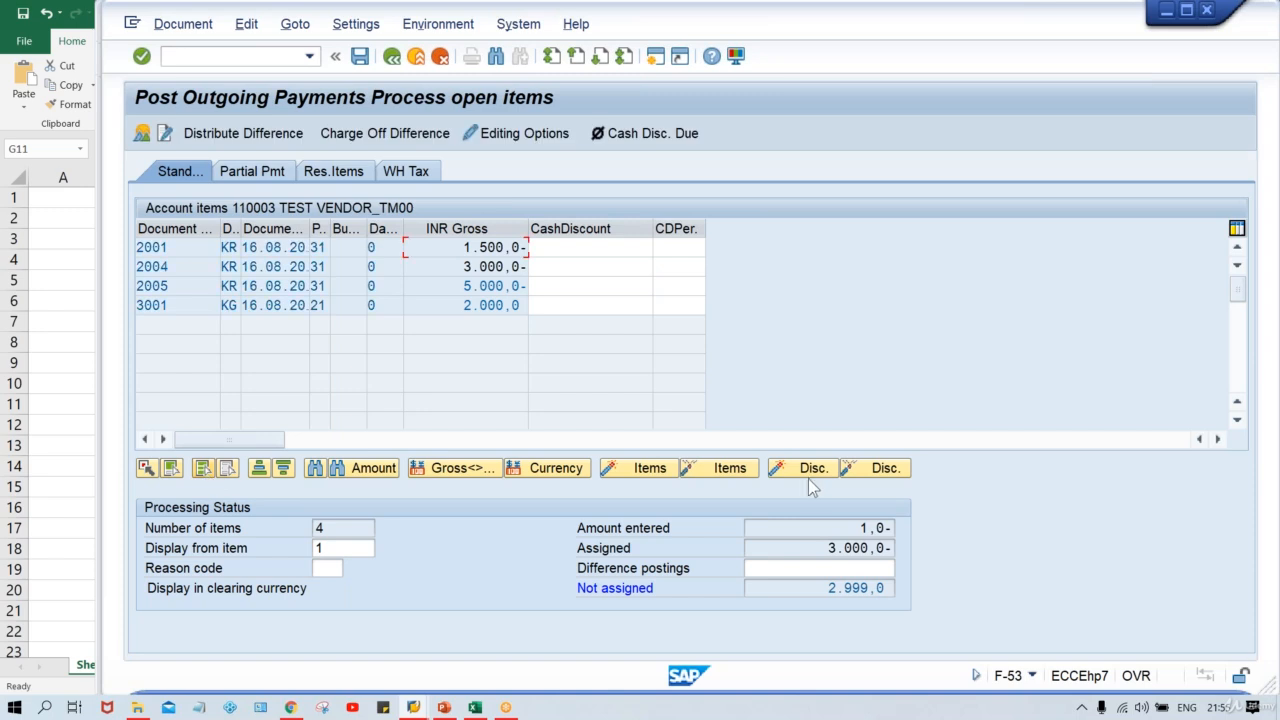
left_click(716, 470)
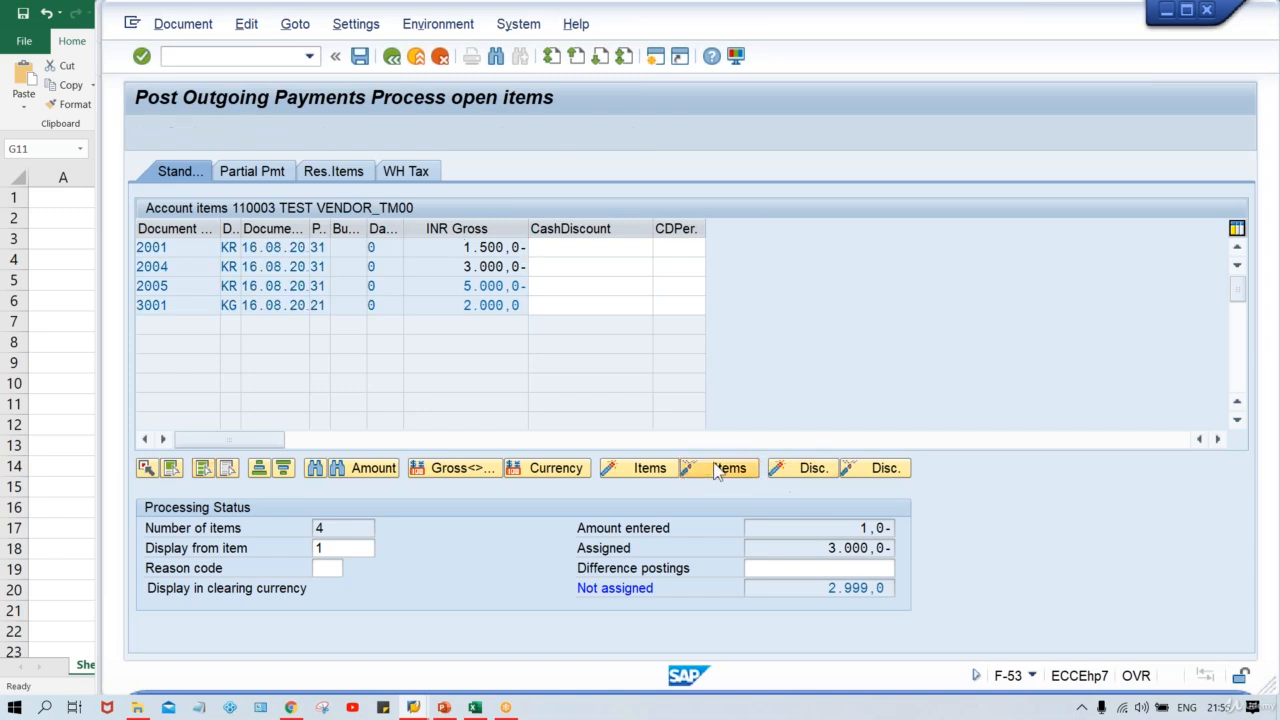
double_click(449, 283)
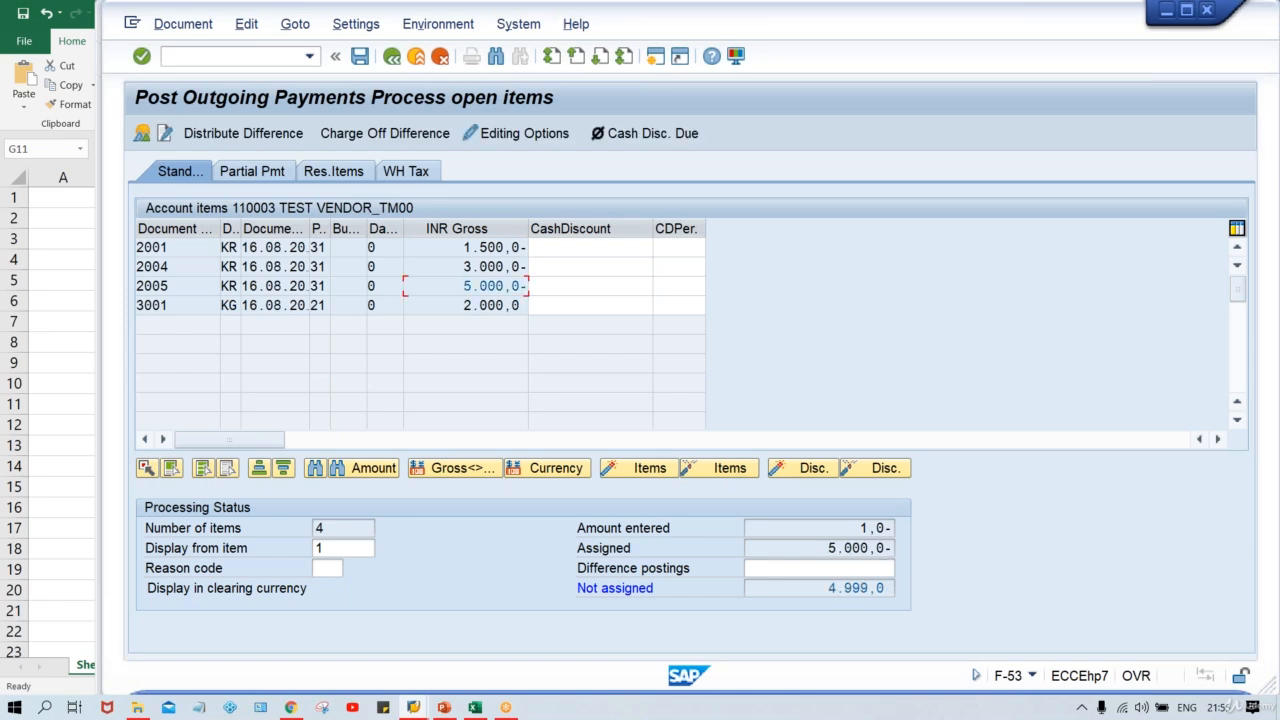
double_click(451, 305)
left_click_drag(818, 548, 893, 548)
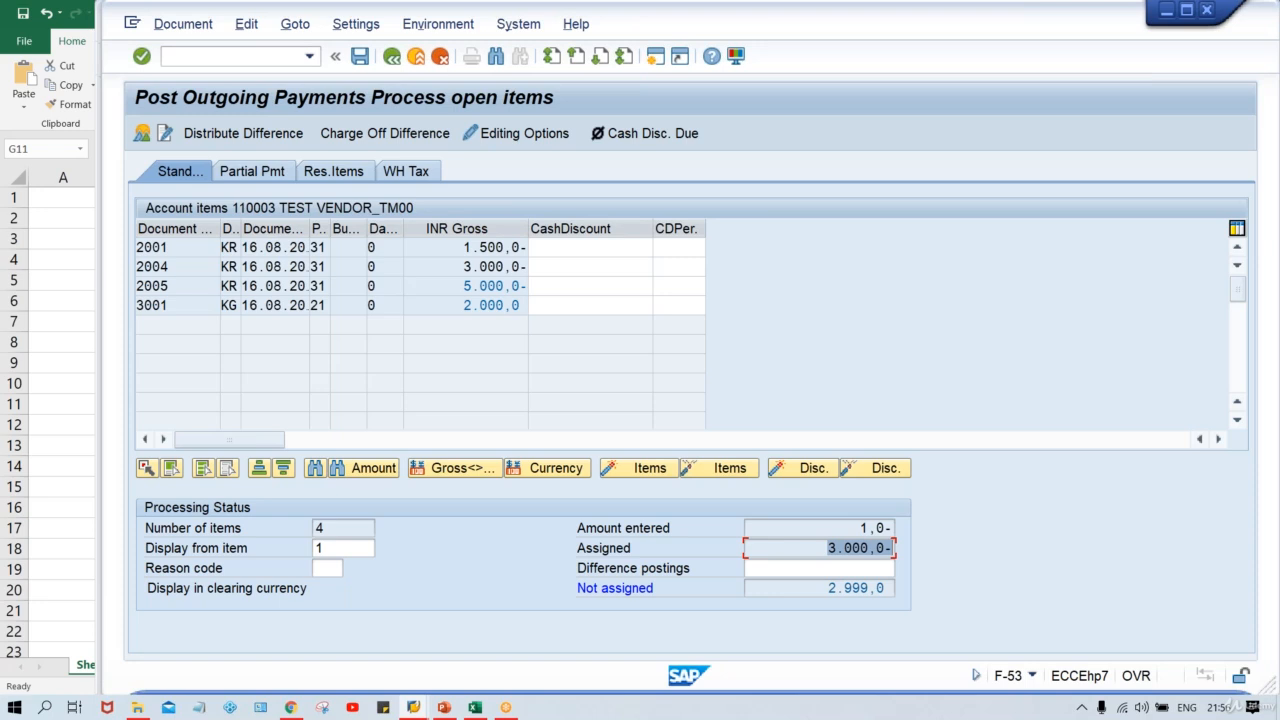
left_click(459, 304)
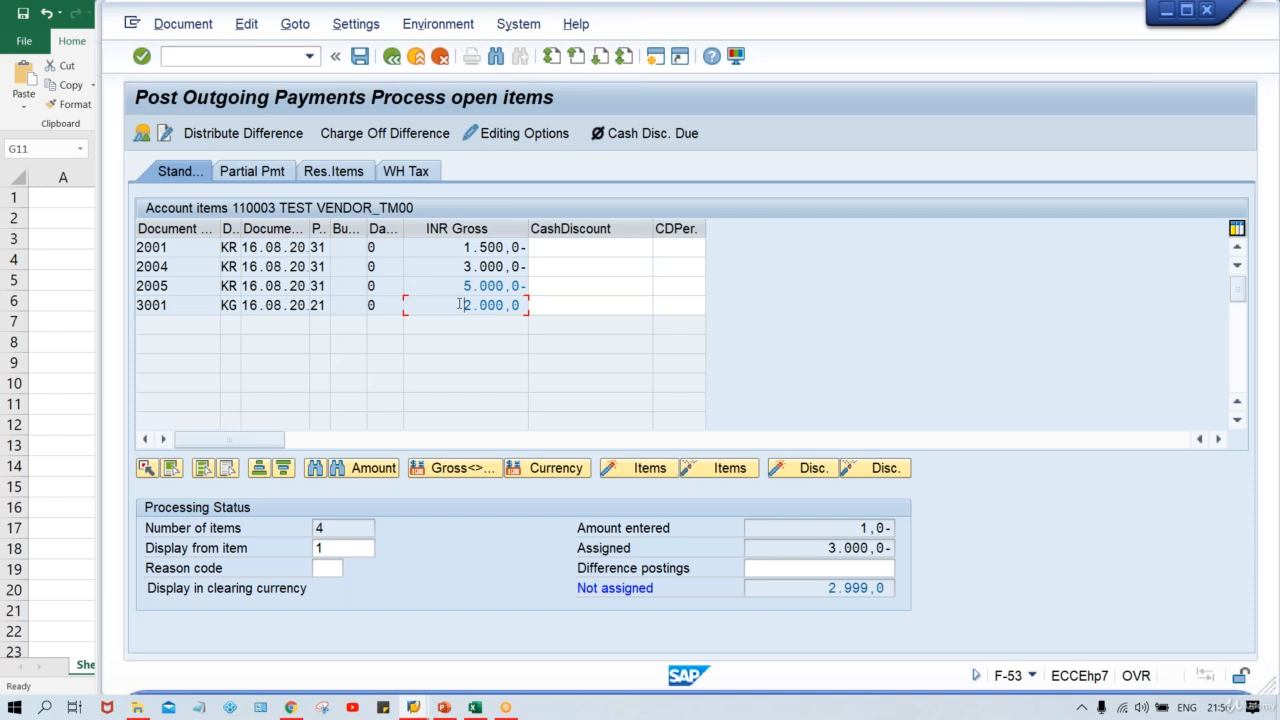
Check the amounts of invoice 2005 and credit memo 3001, set the HDFC bank line's amount to 3.000 INR and return to the open items
left_click(462, 288)
left_click(456, 308)
left_click(800, 545)
left_click(142, 134)
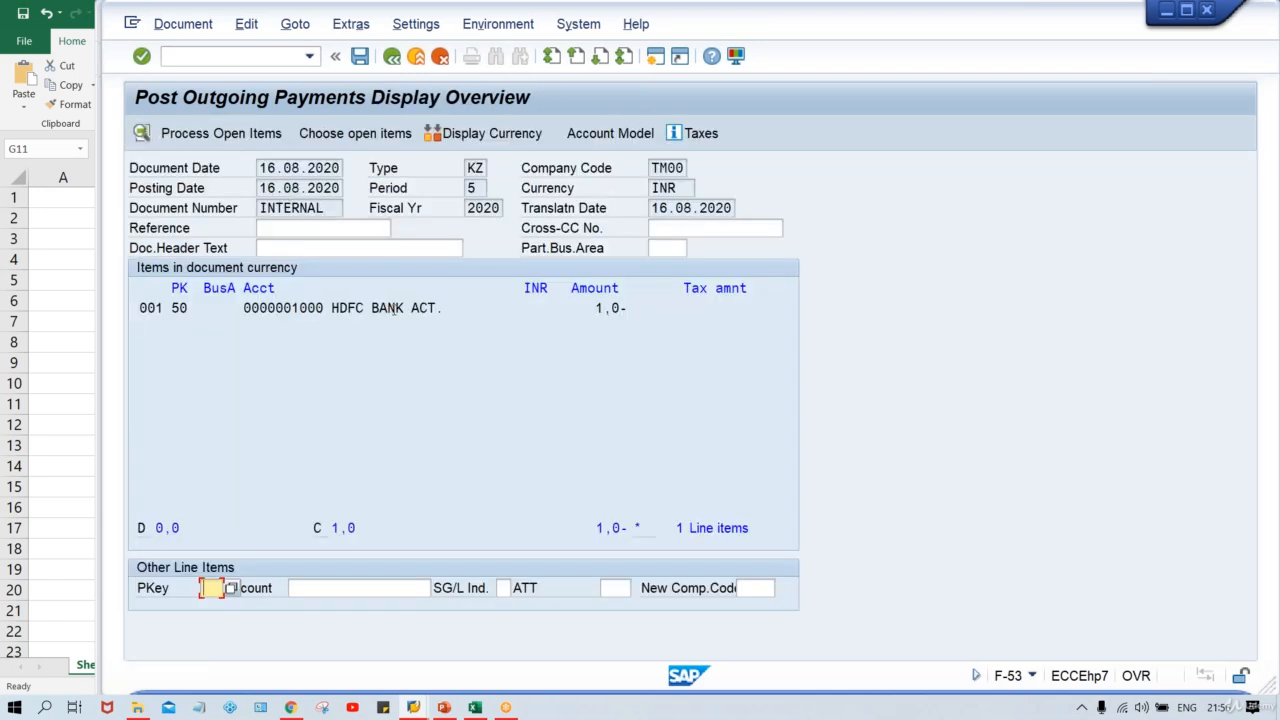
double_click(396, 308)
key("Delete")
key("Delete")
key("Delete")
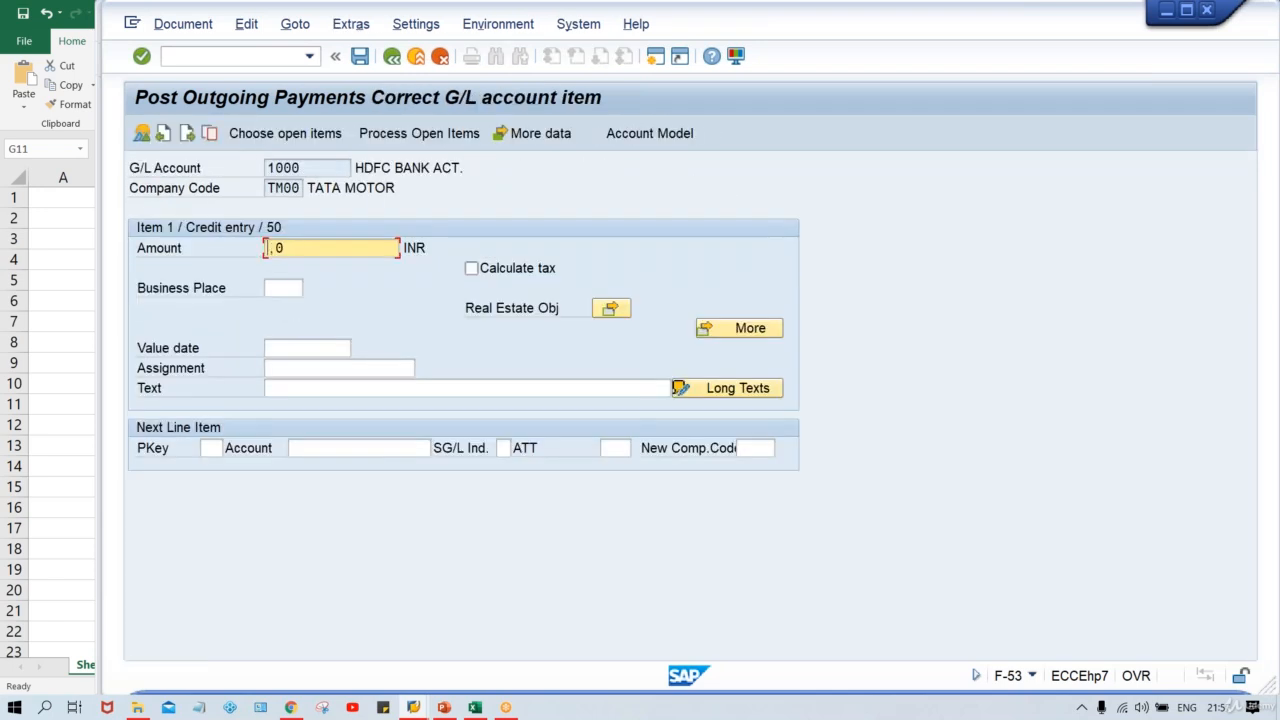
type("3.000")
key("Return")
left_click(385, 133)
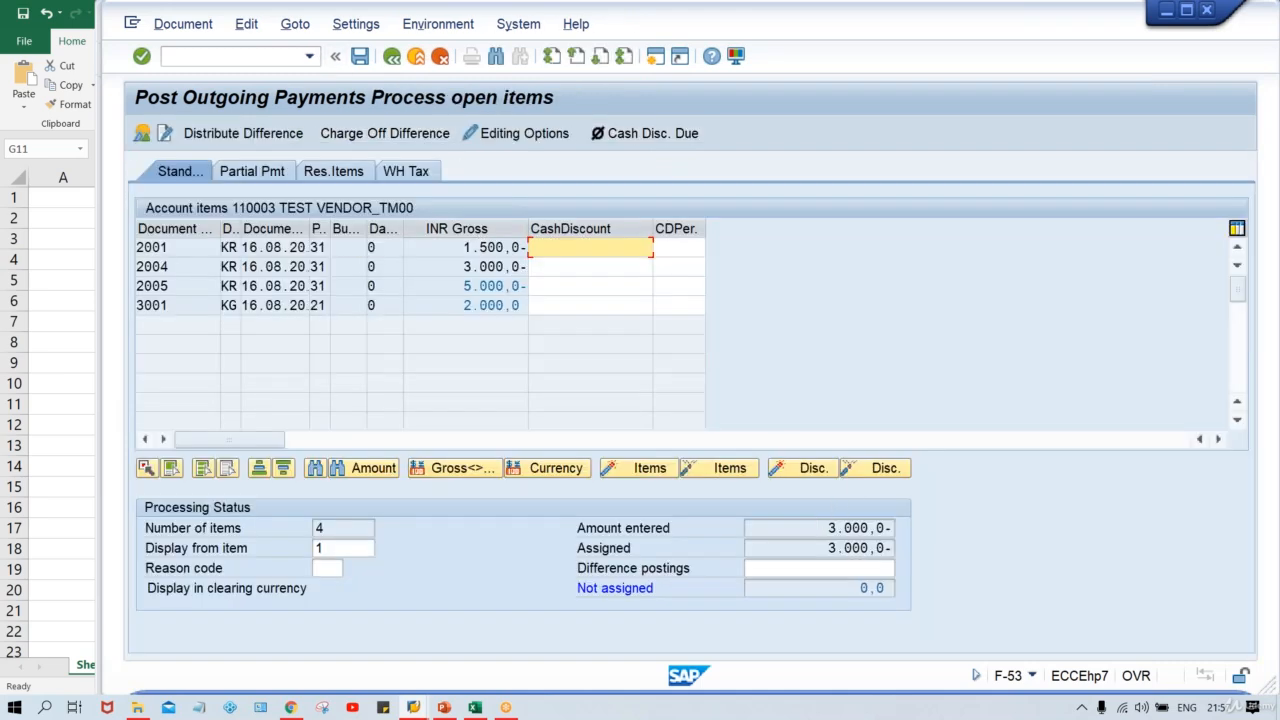
Compare the entered amount with the assigned amount, simulate the outgoing payment and post it
left_click(819, 527)
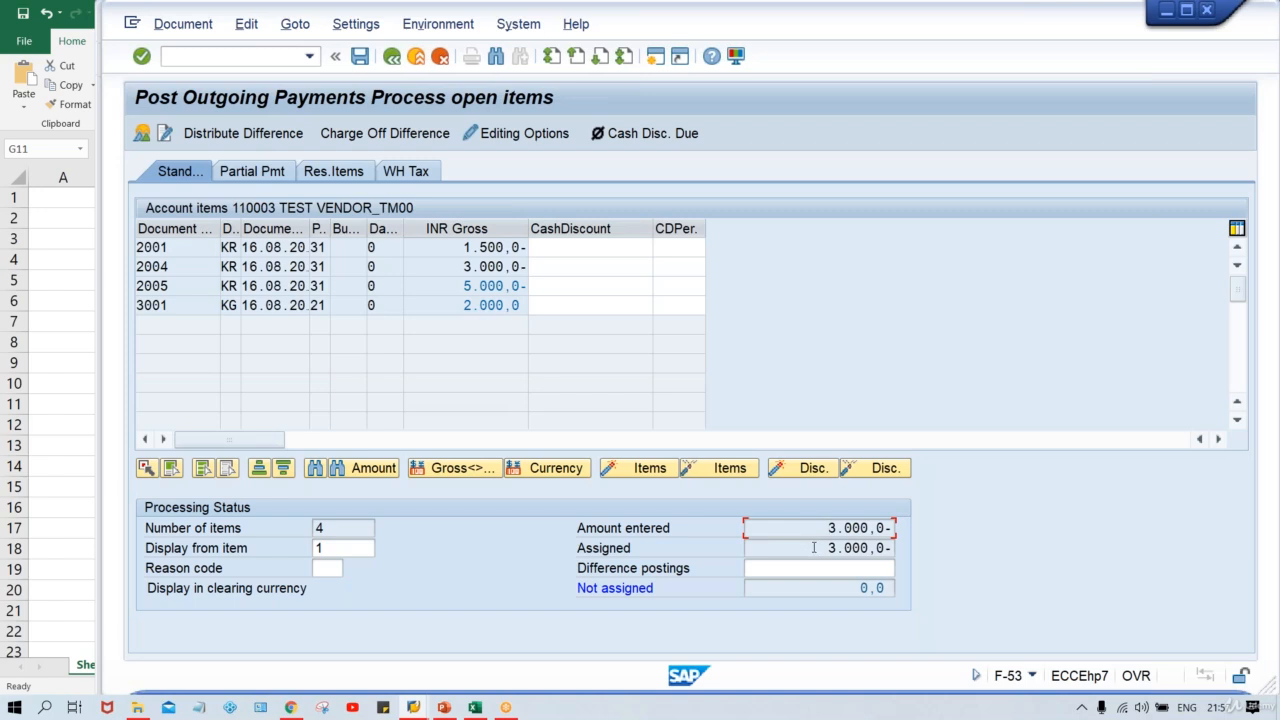
left_click(814, 548)
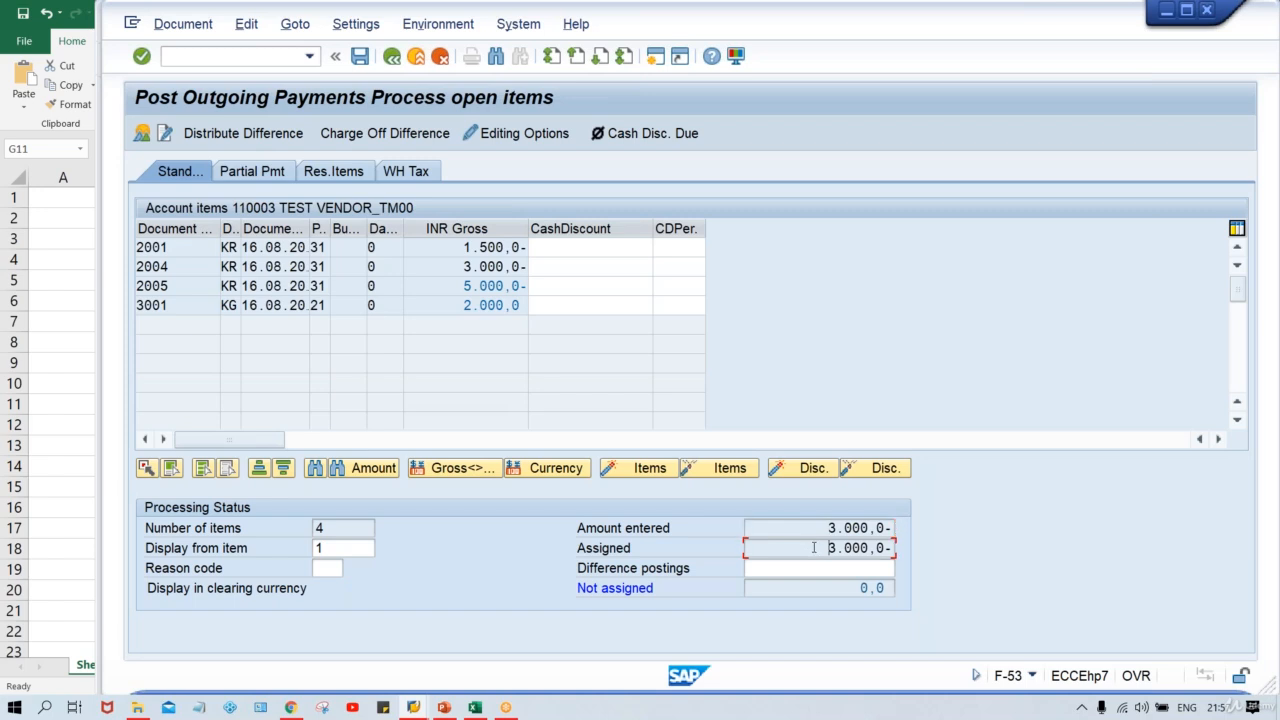
left_click(183, 24)
left_click(186, 73)
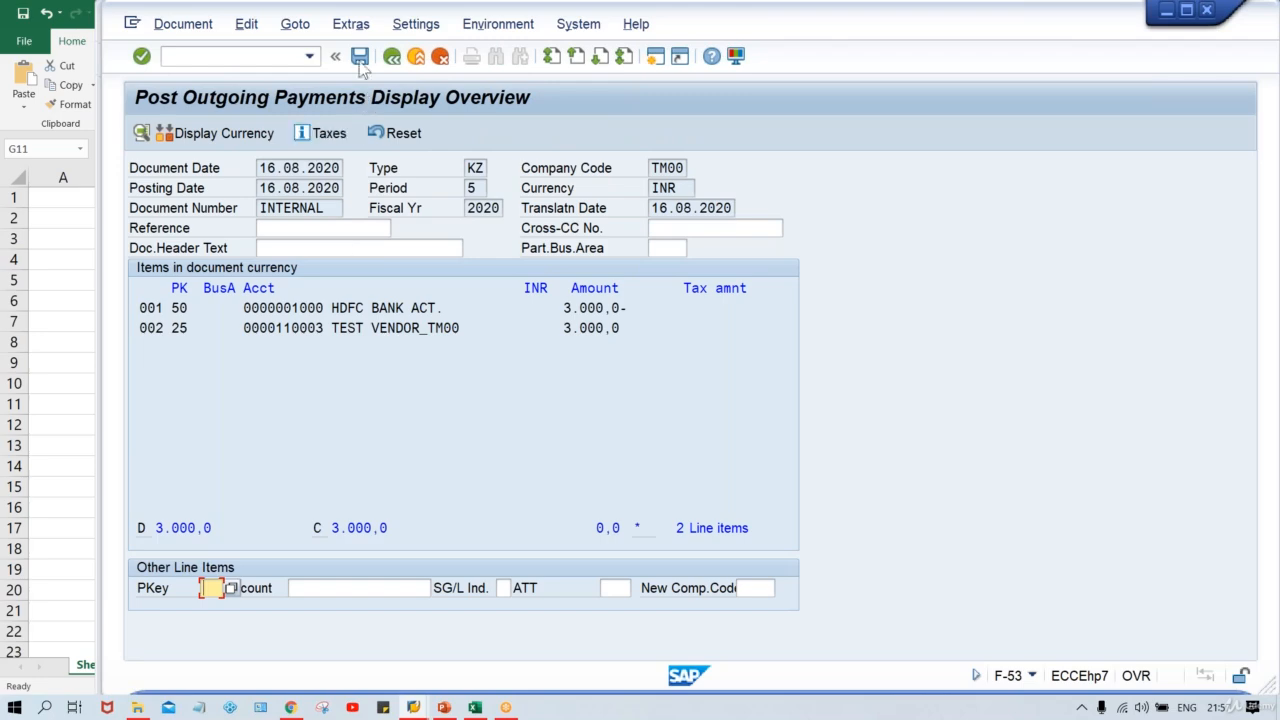
left_click(359, 57)
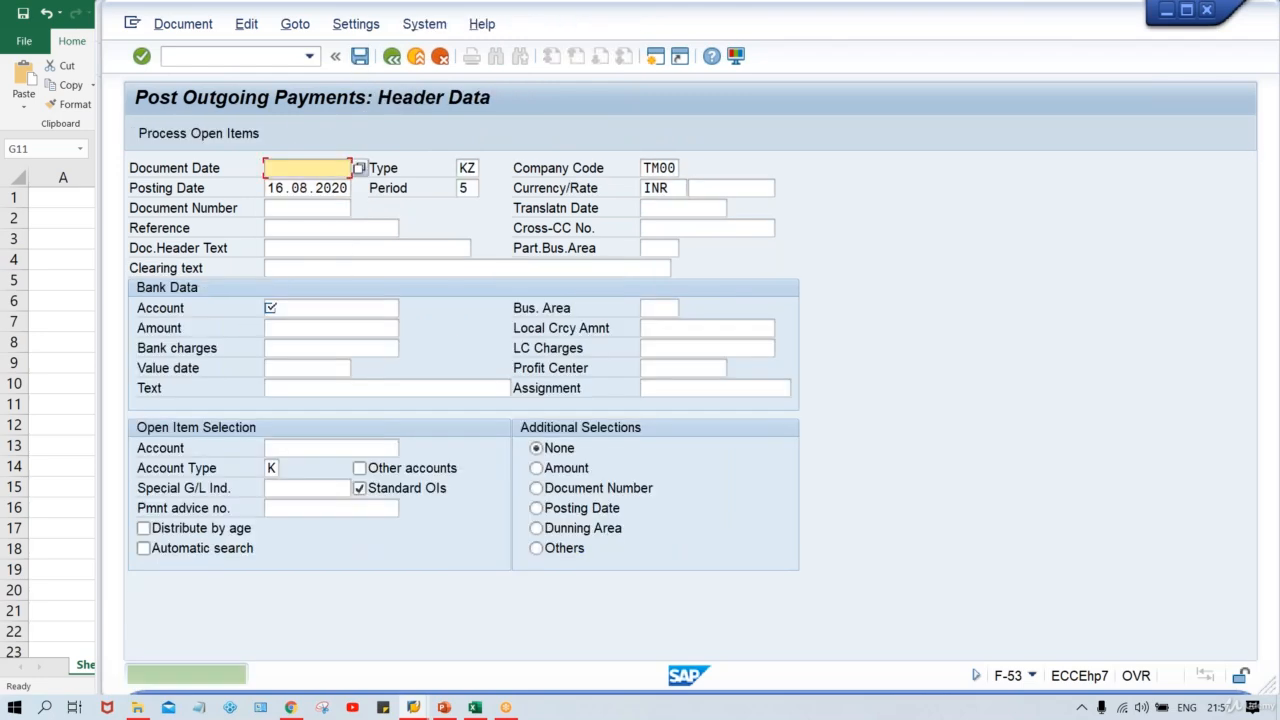
Switch to the vendor line item display for 110003, refresh the list and review the new payment and the open invoices
left_click(413, 707)
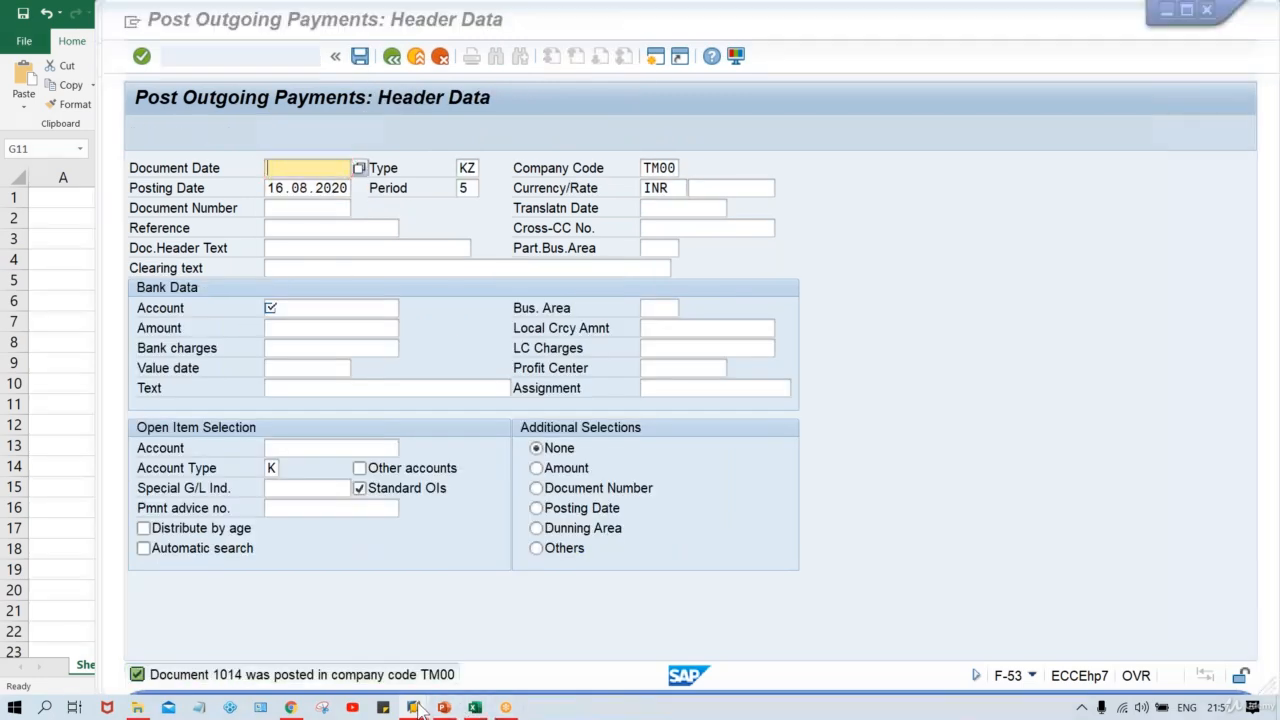
left_click(422, 647)
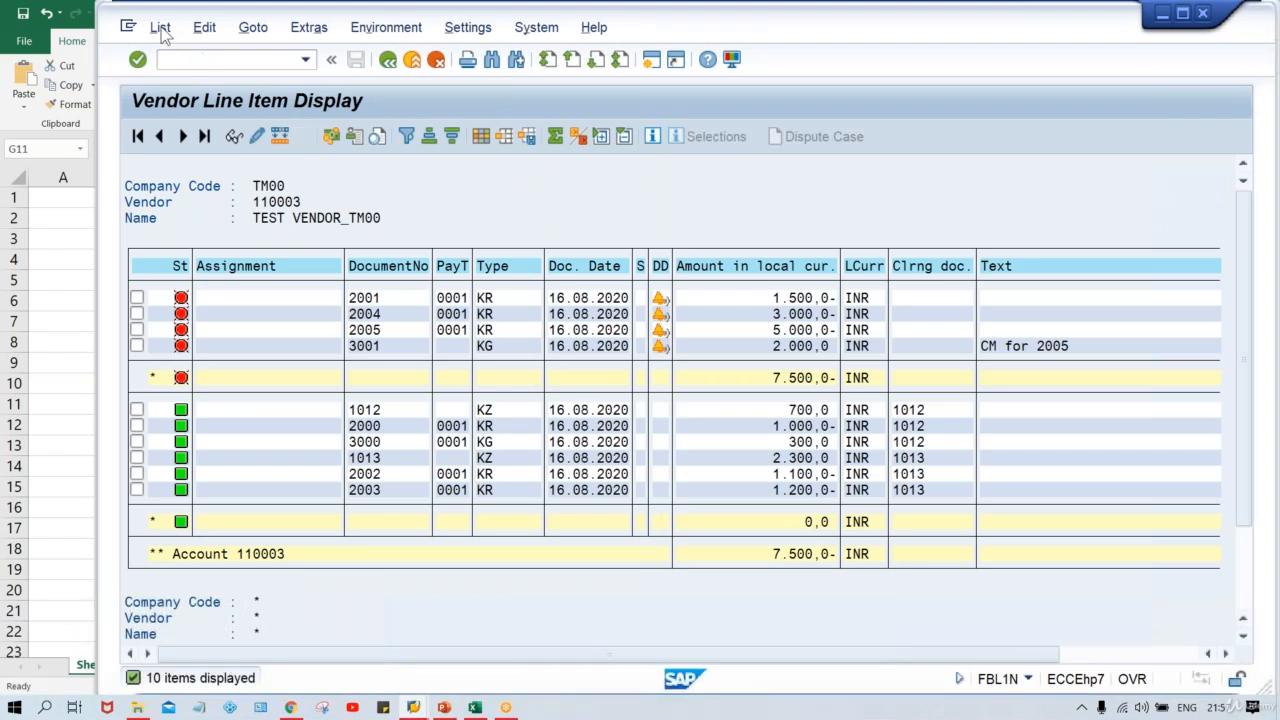
left_click(160, 27)
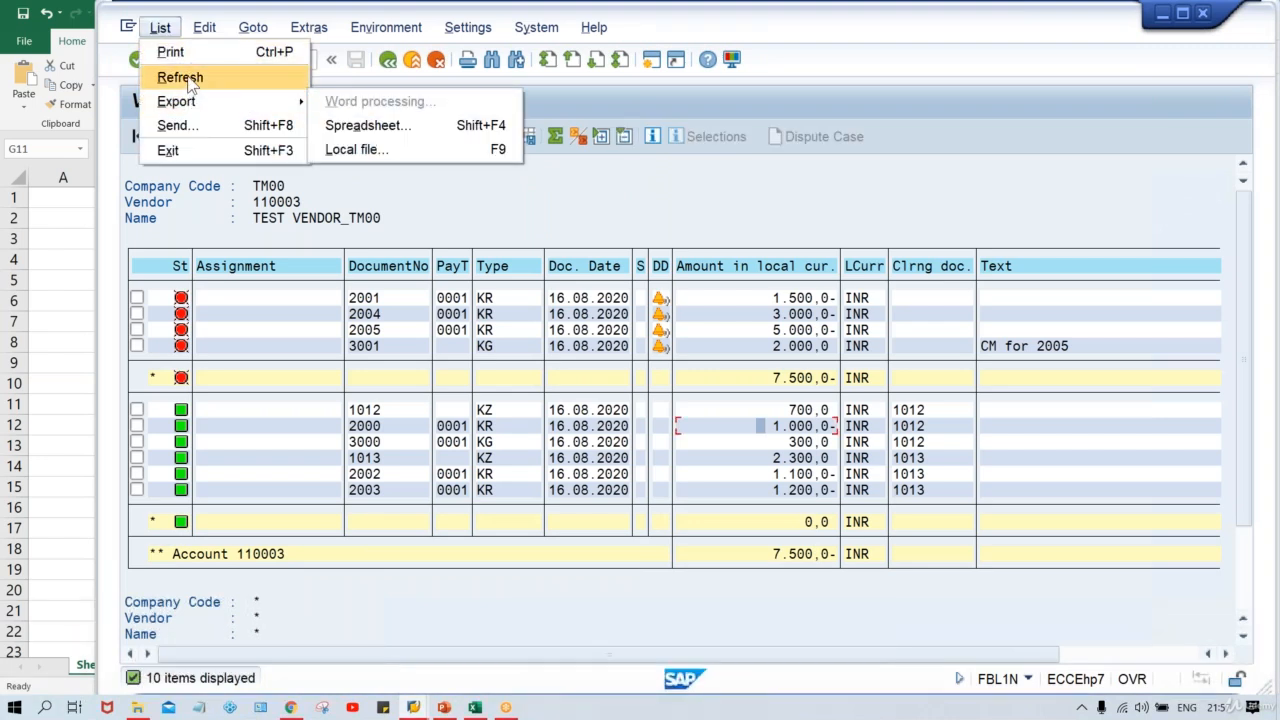
left_click(178, 77)
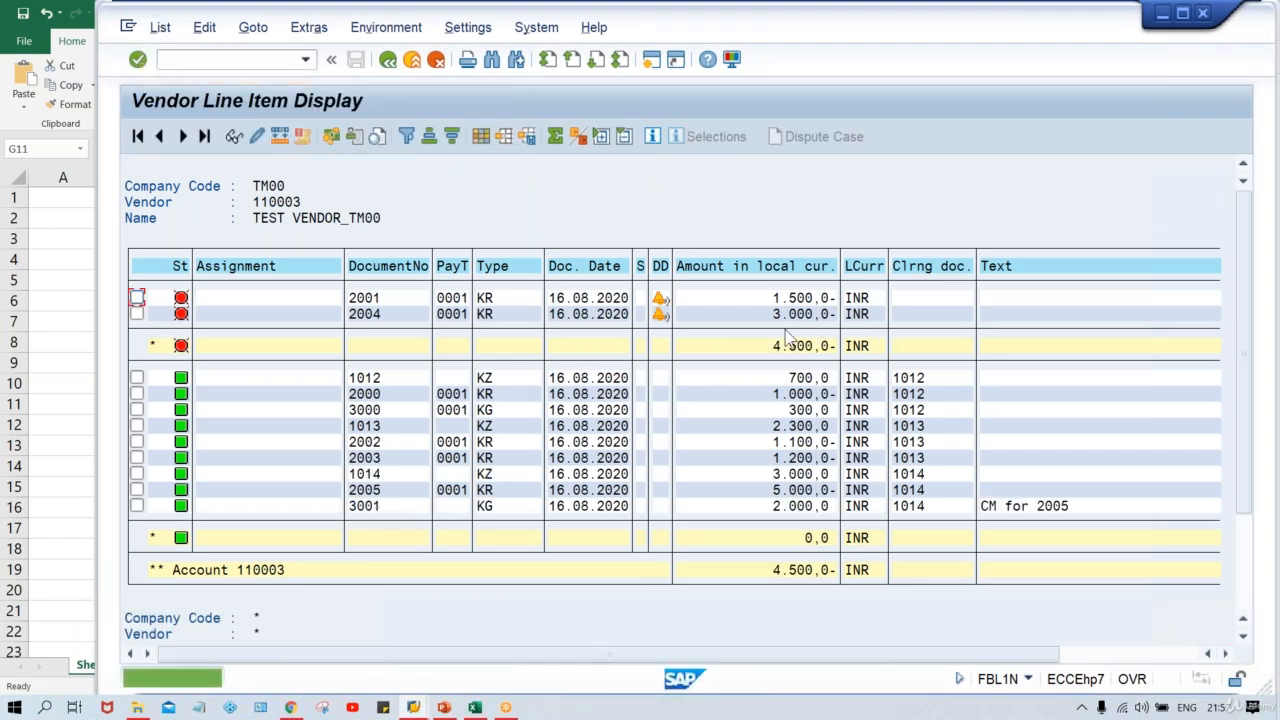
left_click(757, 474)
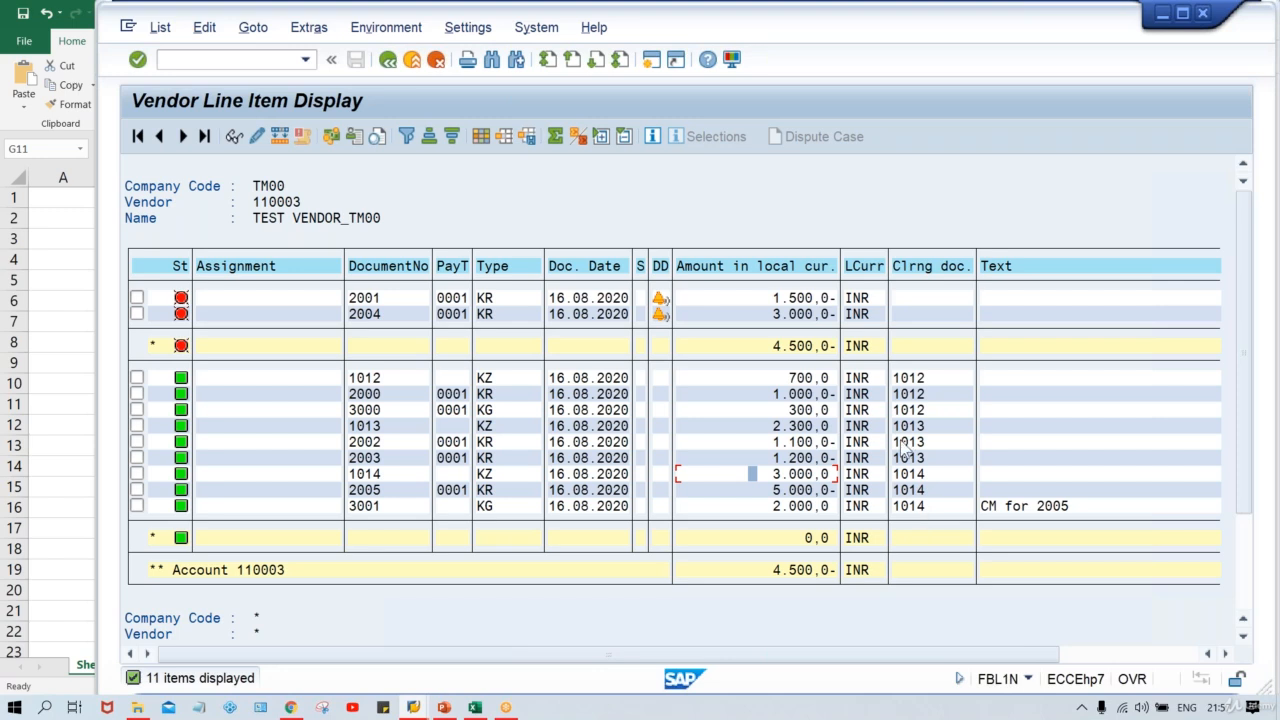
left_click(760, 298)
left_click(762, 314)
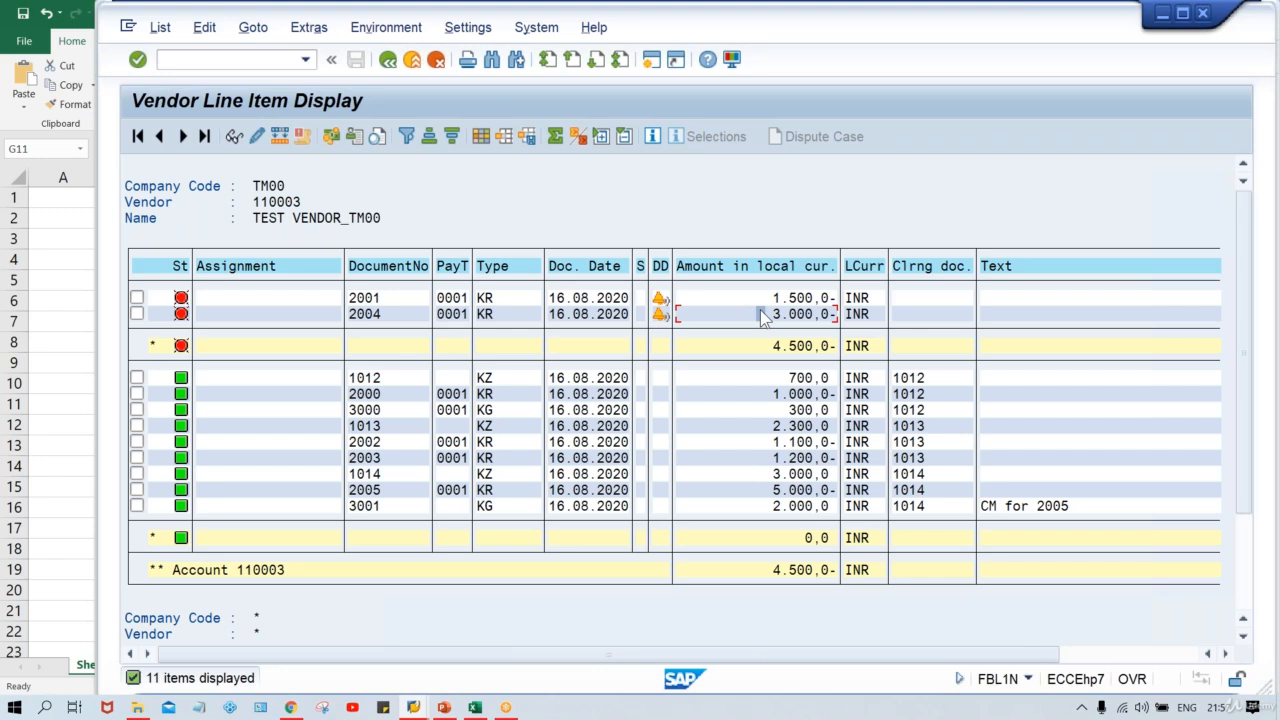